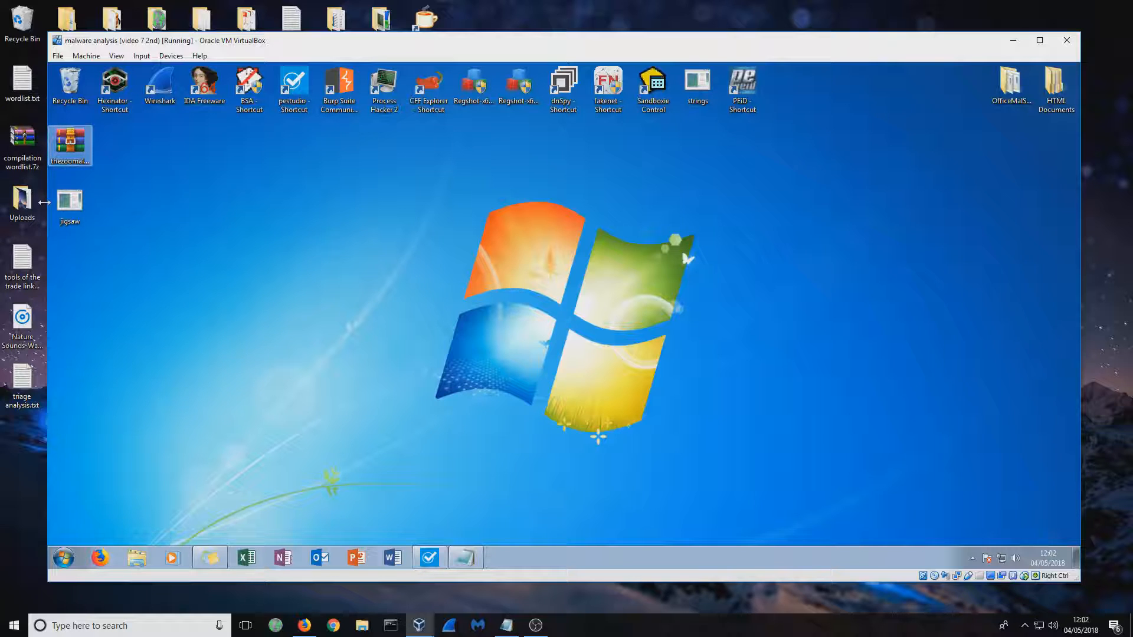
Move the jigsaw file into the open space of the virtual machine's desktop
{"action": "left_click_drag", "start_coordinate": [76, 206], "coordinate": [283, 277]}
{"action": "left_click_drag", "start_coordinate": [449, 165], "coordinate": [267, 302]}
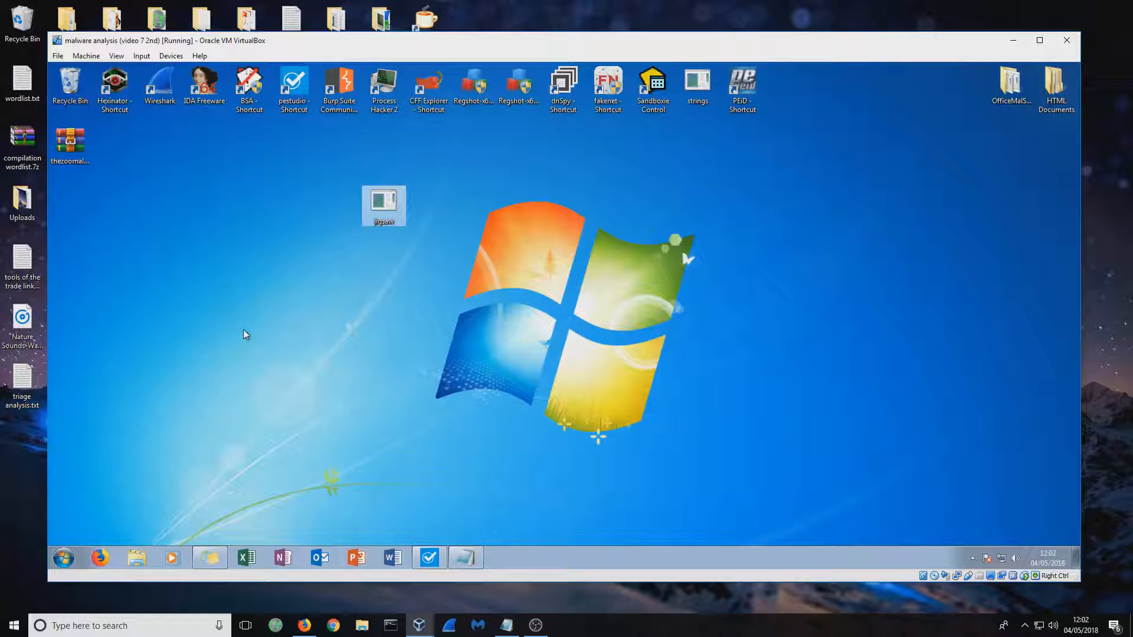
{"action": "left_click", "coordinate": [404, 266]}
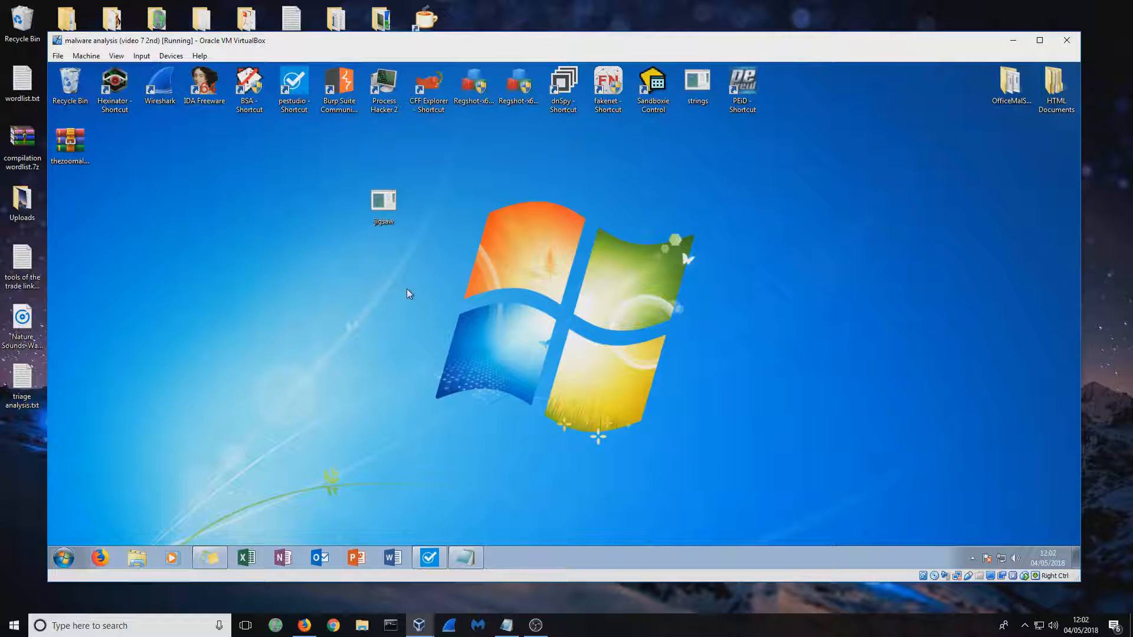
Open Firefox in the virtual machine and arrange its window beside the jigsaw file, placing the file directly below the thezoo archive
{"action": "left_click", "coordinate": [101, 558]}
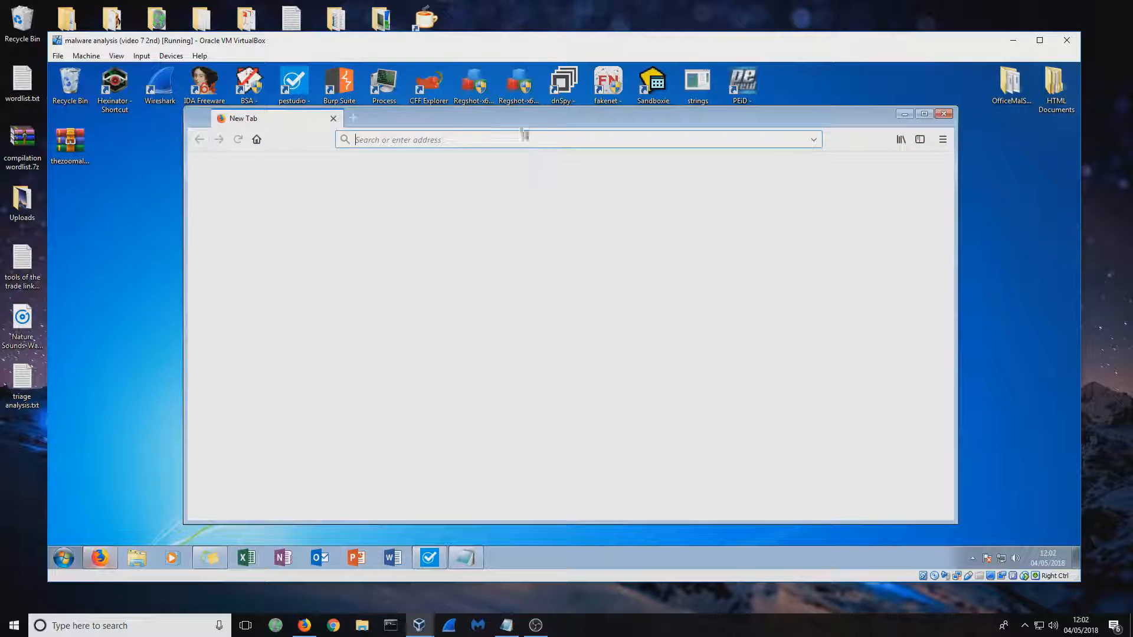
{"action": "left_click_drag", "start_coordinate": [581, 141], "coordinate": [785, 127]}
{"action": "left_click_drag", "start_coordinate": [383, 201], "coordinate": [69, 220]}
{"action": "left_click_drag", "start_coordinate": [834, 131], "coordinate": [455, 109]}
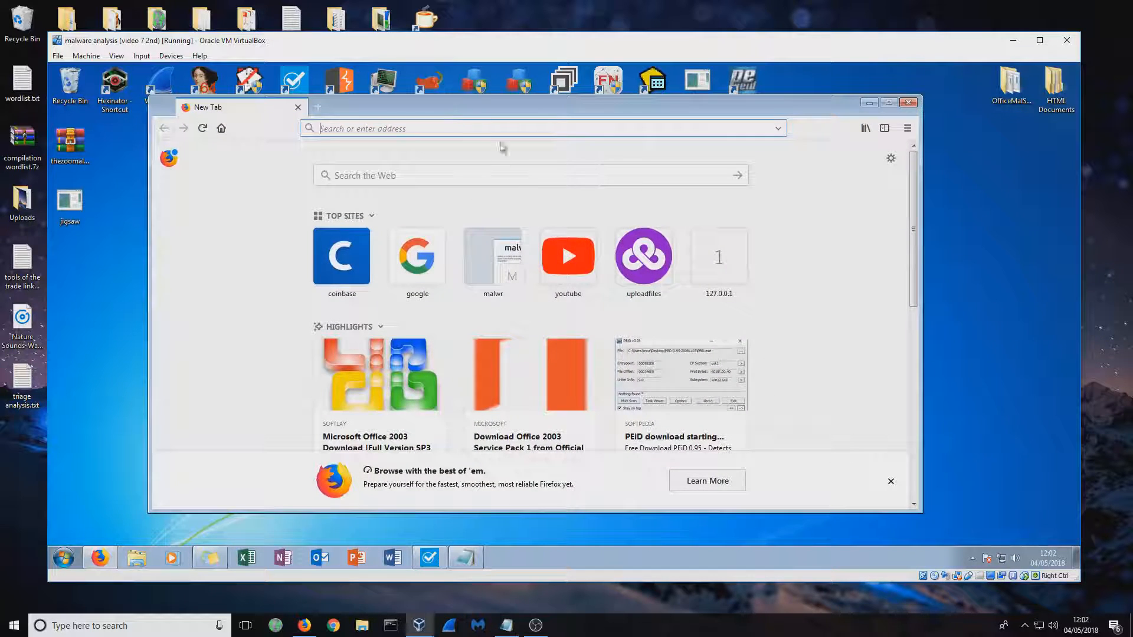
Go to virustotal.com and submit the jigsaw file from the desktop for scanning
{"action": "left_click", "coordinate": [562, 125]}
{"action": "type", "text": "virustotal.com/"}
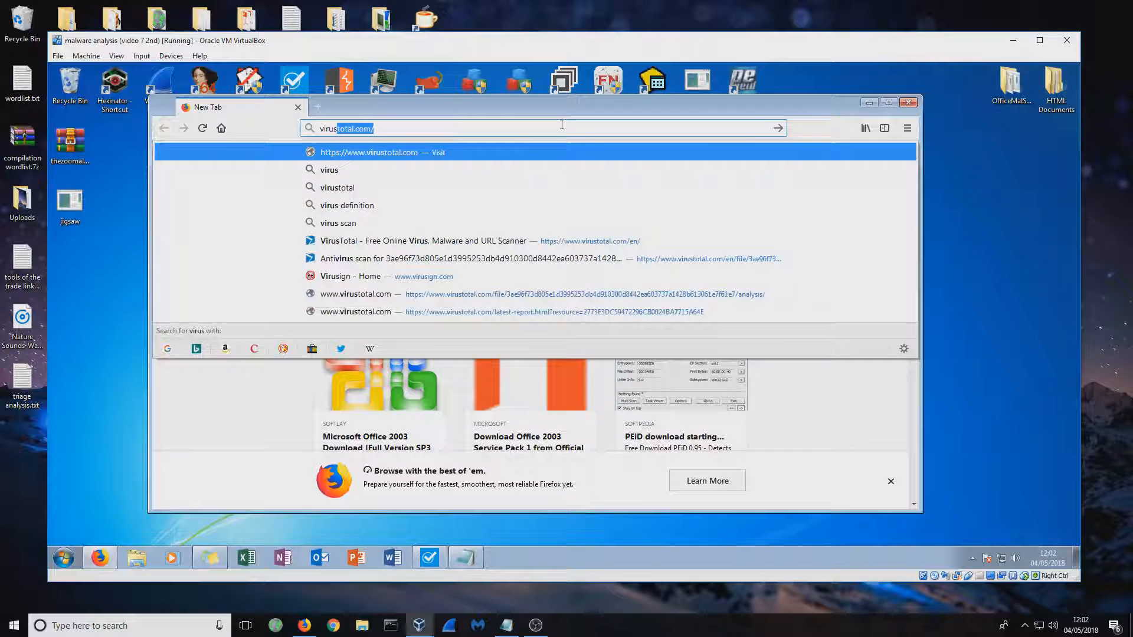
{"action": "key", "text": "Return"}
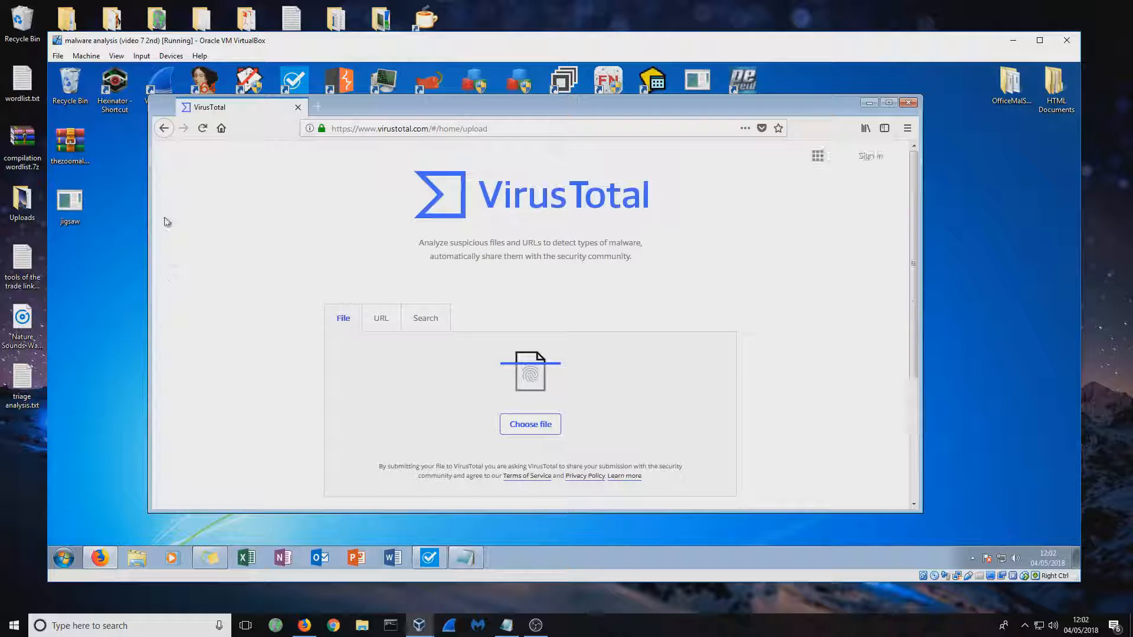
{"action": "left_click_drag", "start_coordinate": [70, 206], "coordinate": [587, 352]}
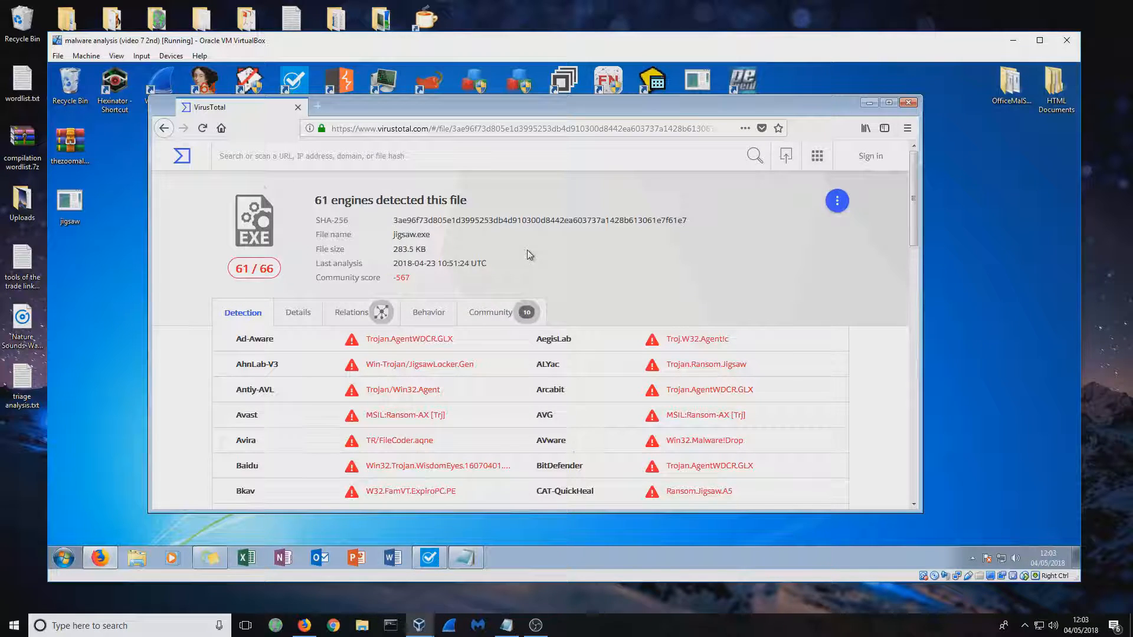
Review the list of antivirus engine detections for jigsaw.exe
{"action": "scroll", "coordinate": [528, 255], "scroll_direction": "down", "scroll_amount": 4}
{"action": "scroll", "coordinate": [528, 255], "scroll_direction": "up", "scroll_amount": 3}
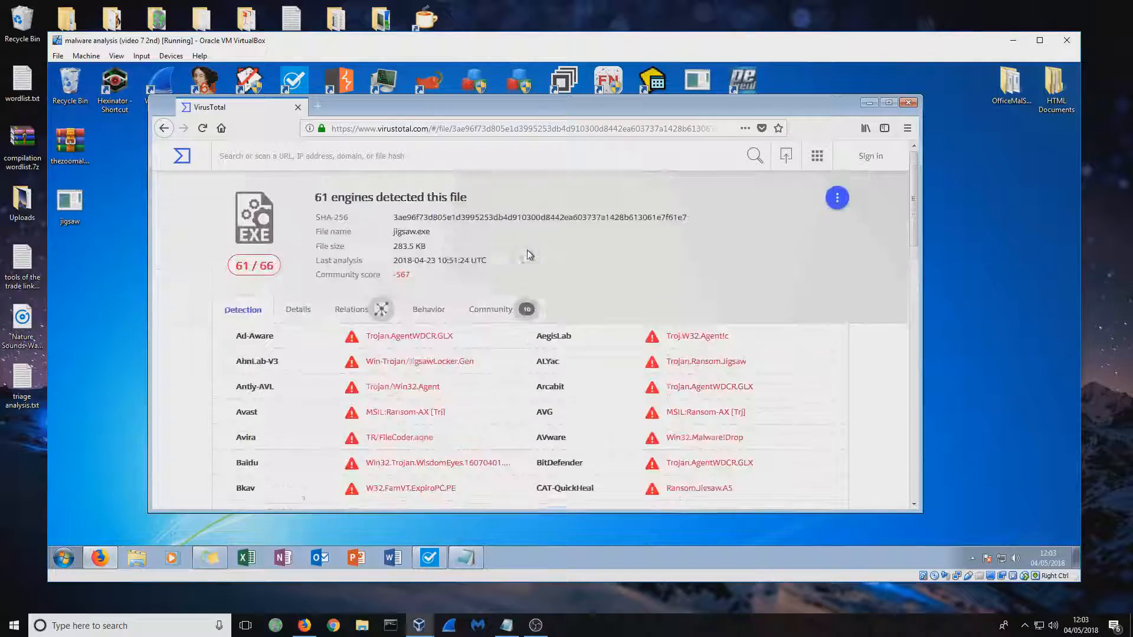
{"action": "scroll", "coordinate": [528, 255], "scroll_direction": "down", "scroll_amount": 5}
{"action": "scroll", "coordinate": [527, 255], "scroll_direction": "down", "scroll_amount": 6}
{"action": "scroll", "coordinate": [529, 255], "scroll_direction": "up", "scroll_amount": 6}
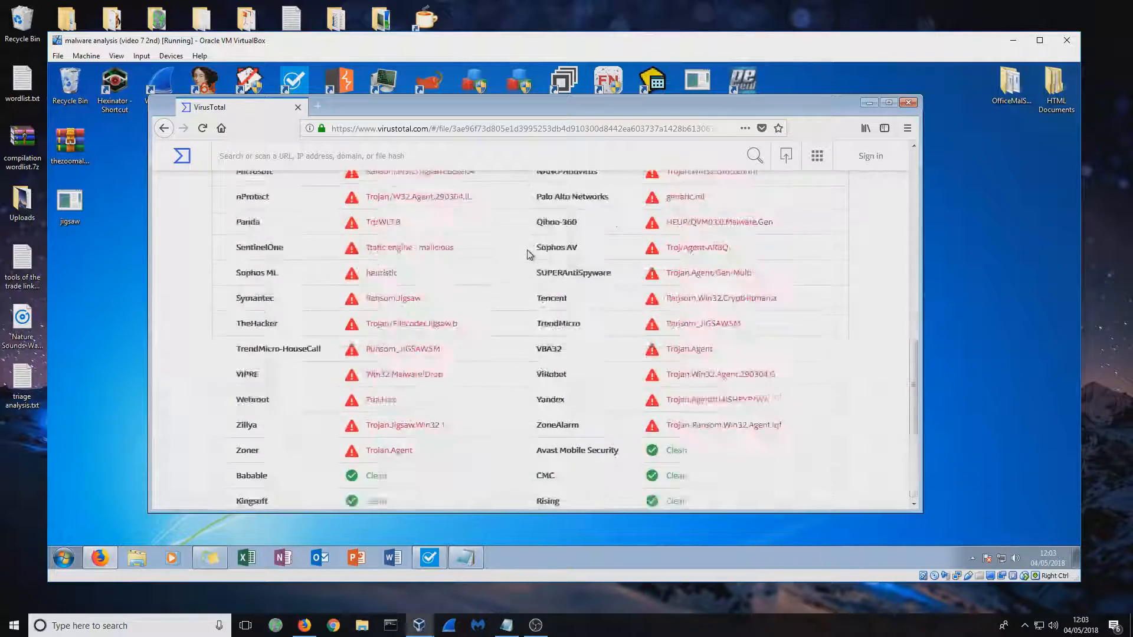
{"action": "scroll", "coordinate": [529, 255], "scroll_direction": "up", "scroll_amount": 3}
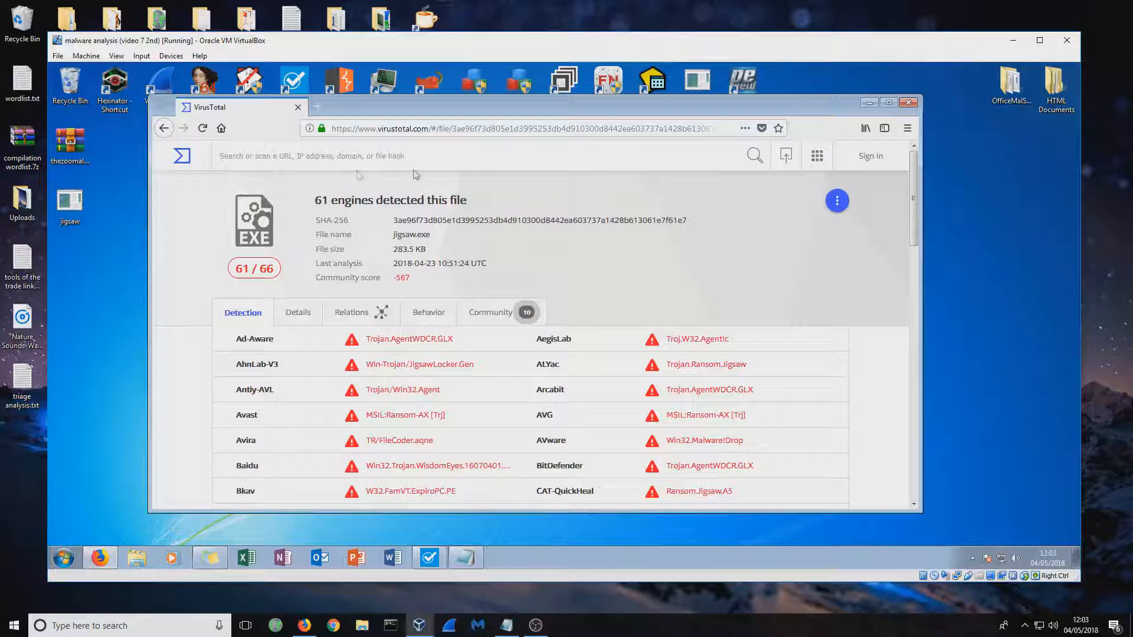
Enlarge and reposition the browser window so that more of the detection results fit in view
{"action": "left_click_drag", "start_coordinate": [594, 100], "coordinate": [604, 92]}
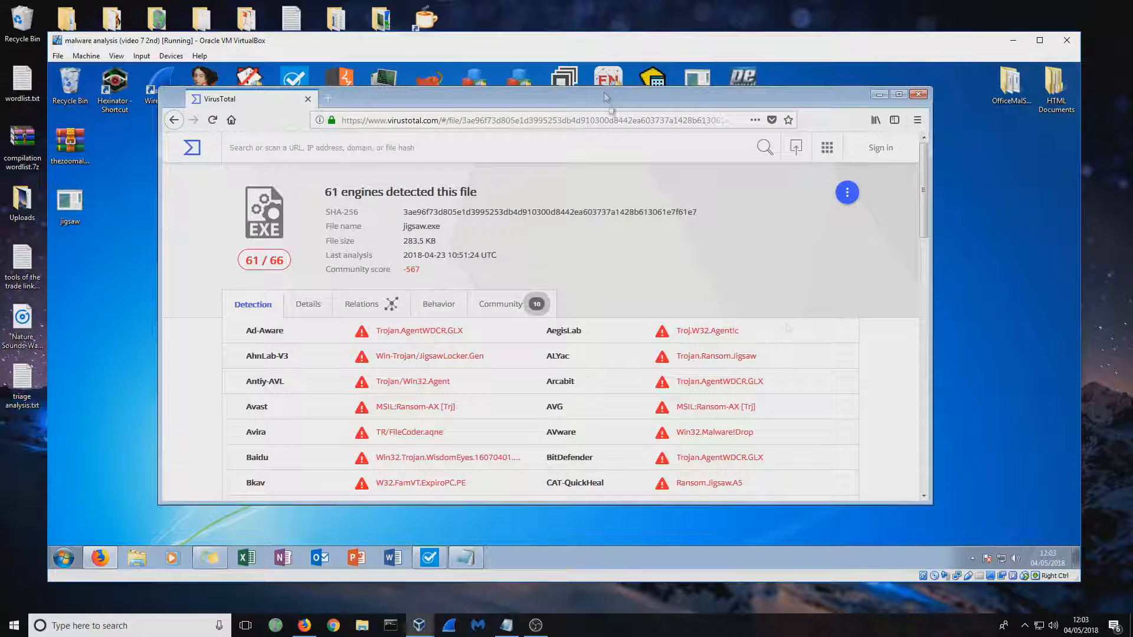
{"action": "left_click_drag", "start_coordinate": [925, 495], "coordinate": [993, 533]}
{"action": "left_click_drag", "start_coordinate": [560, 92], "coordinate": [551, 81]}
{"action": "scroll", "coordinate": [500, 250], "scroll_direction": "down", "scroll_amount": 3}
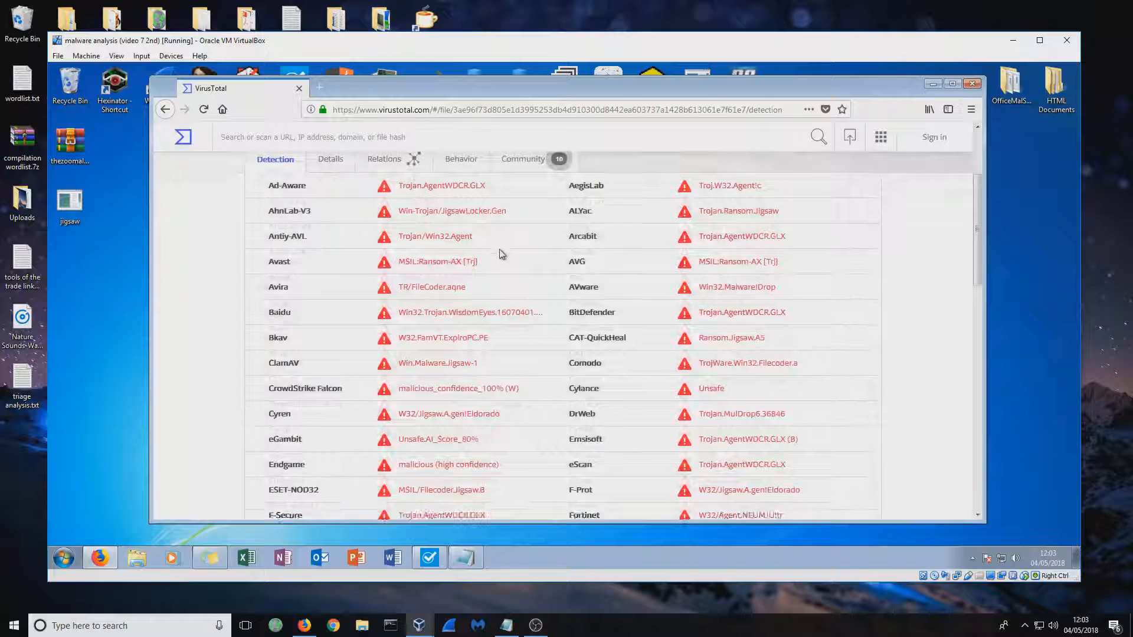
Show the file's Details and examine the hashes under Basic Properties and the First Seen In The Wild date under History
{"action": "left_click", "coordinate": [329, 226]}
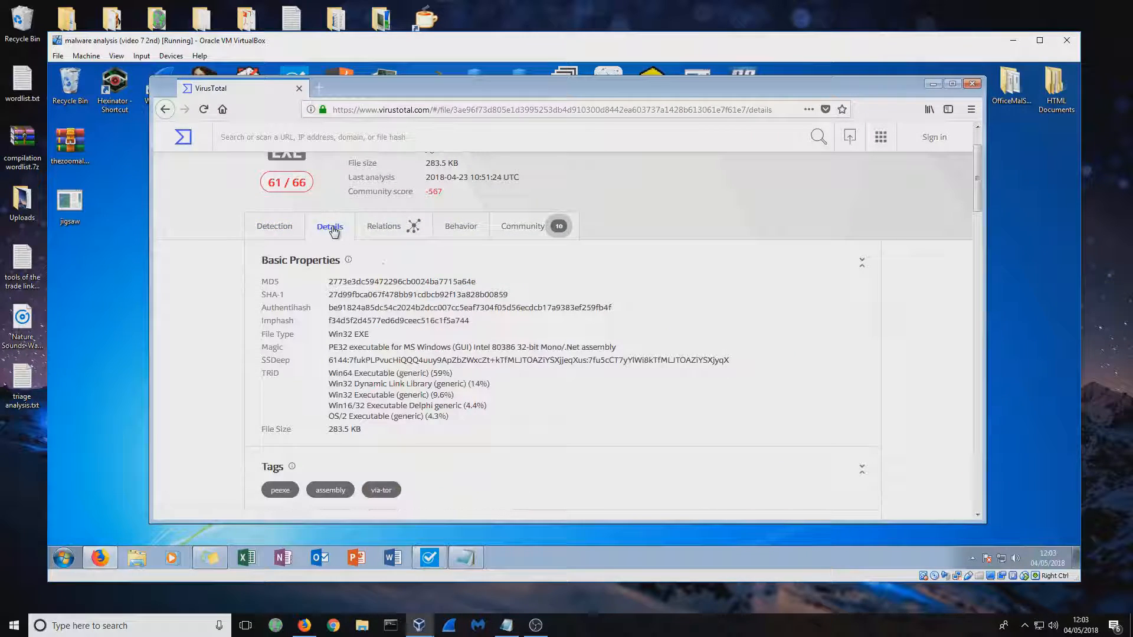
{"action": "left_click_drag", "start_coordinate": [329, 282], "coordinate": [466, 317]}
{"action": "left_click", "coordinate": [466, 318]}
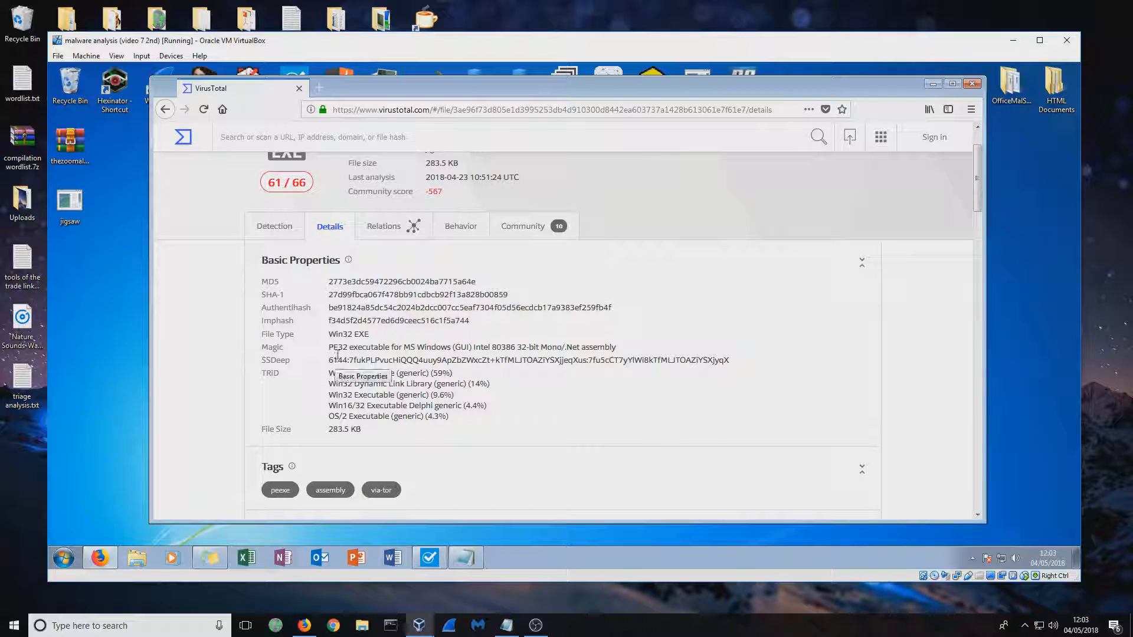
{"action": "scroll", "coordinate": [348, 343], "scroll_direction": "down", "scroll_amount": 3}
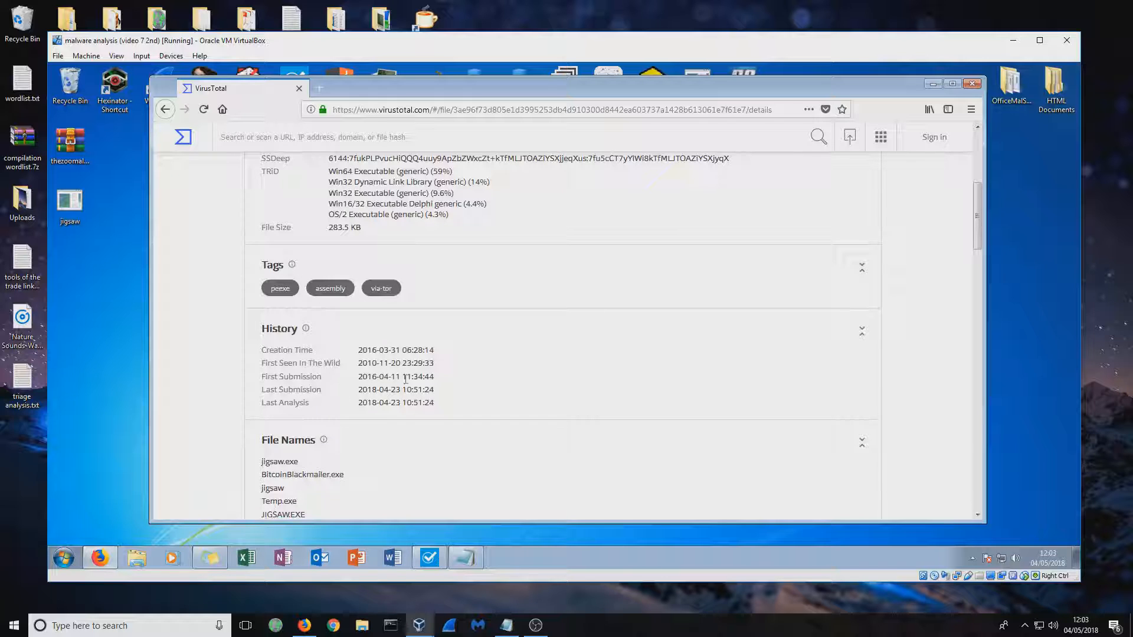
{"action": "left_click_drag", "start_coordinate": [366, 362], "coordinate": [443, 367]}
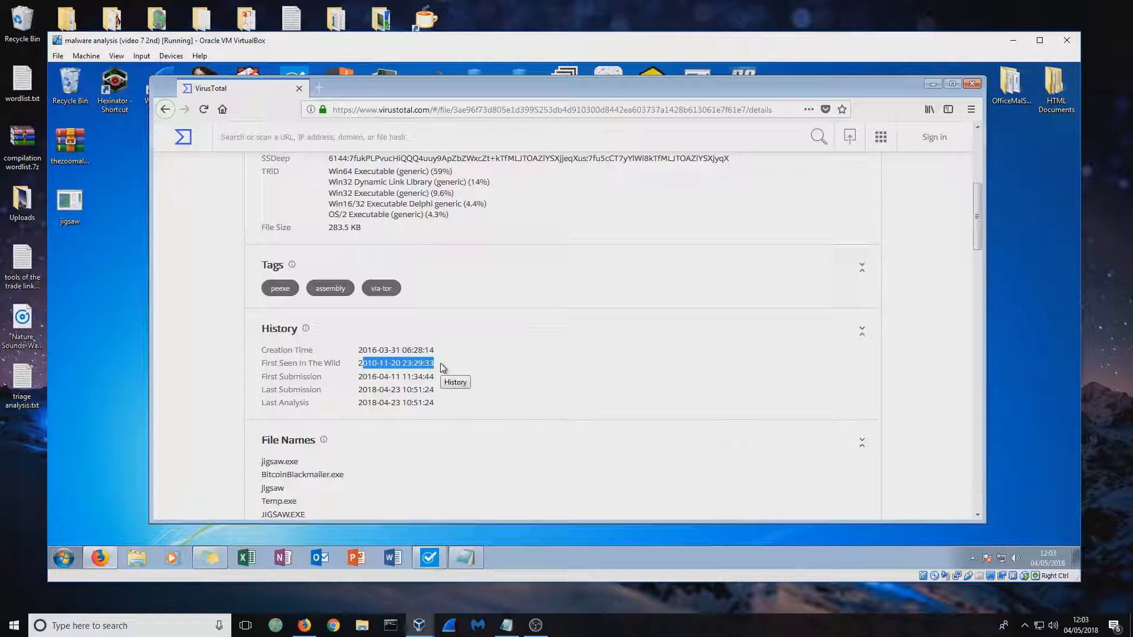
{"action": "left_click", "coordinate": [443, 368]}
Expand the File Names list and look through all names under which the sample was submitted
{"action": "scroll", "coordinate": [443, 368], "scroll_direction": "down", "scroll_amount": 5}
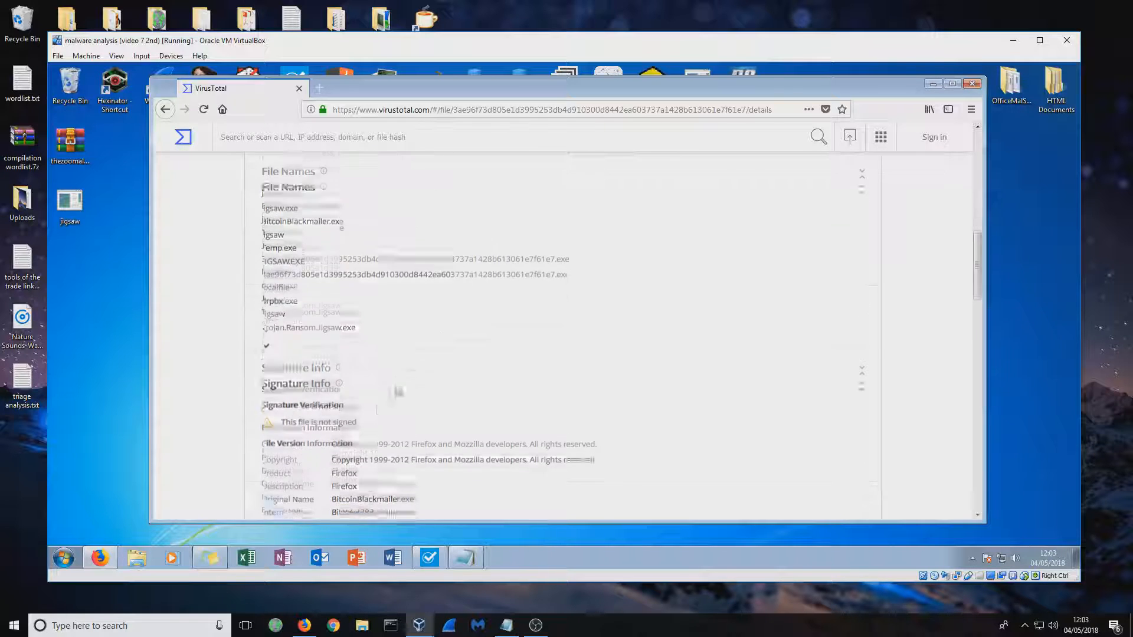
{"action": "left_click", "coordinate": [268, 329]}
{"action": "scroll", "coordinate": [320, 360], "scroll_direction": "down", "scroll_amount": 3}
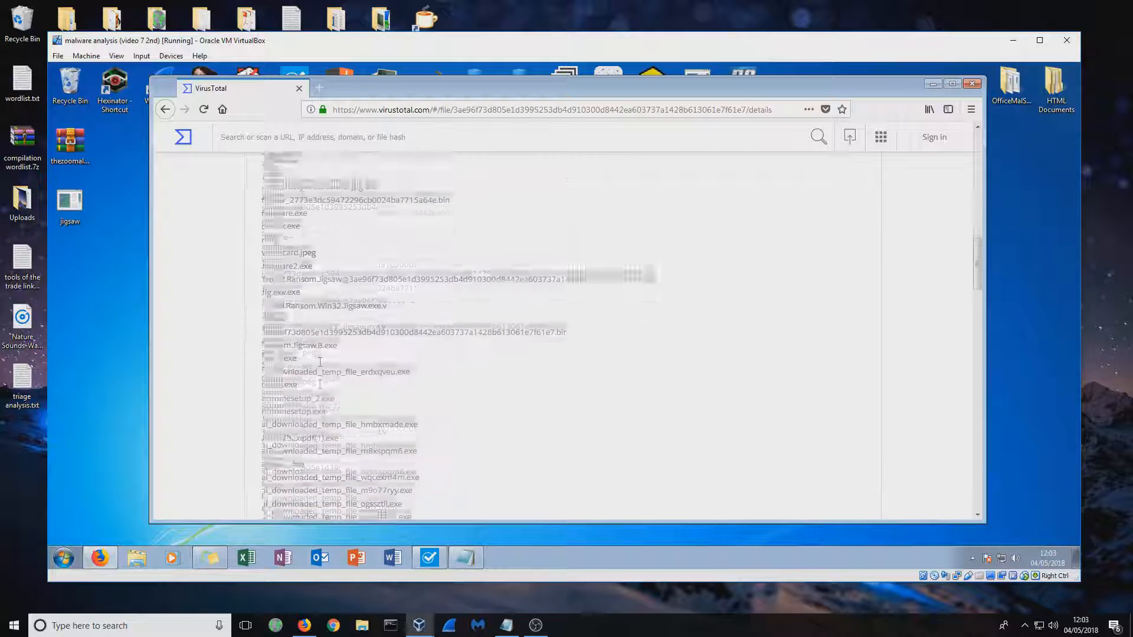
{"action": "scroll", "coordinate": [320, 360], "scroll_direction": "down", "scroll_amount": 5}
{"action": "scroll", "coordinate": [320, 364], "scroll_direction": "down", "scroll_amount": 3}
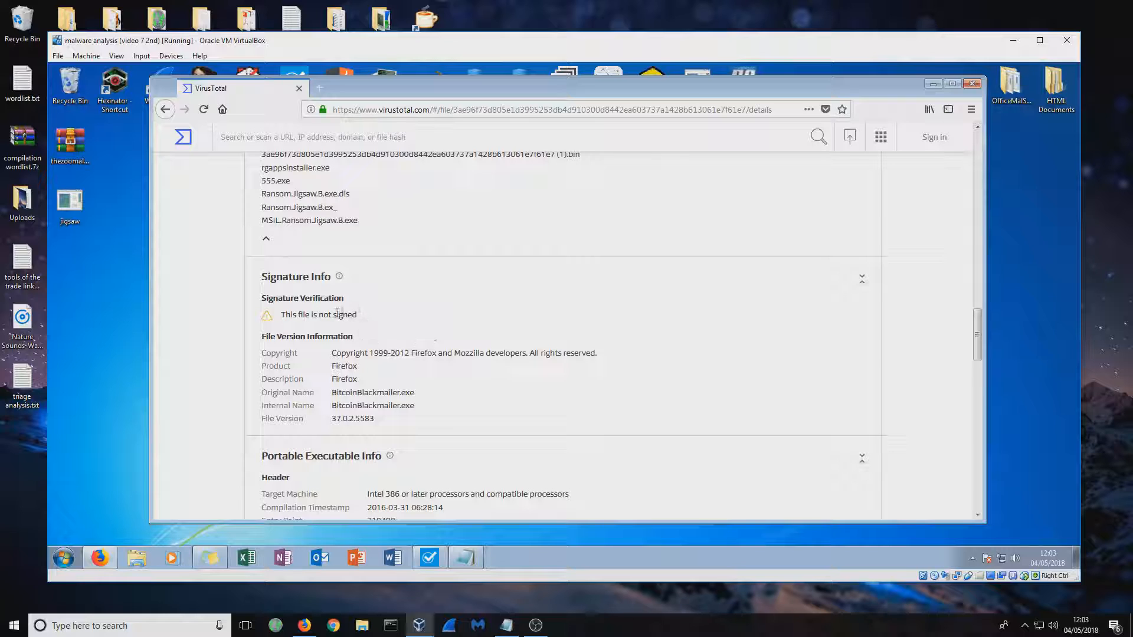
Examine the Signature Info, including the signature verification and the original name, internal name and description under File Version Information
{"action": "mouse_move", "coordinate": [340, 278]}
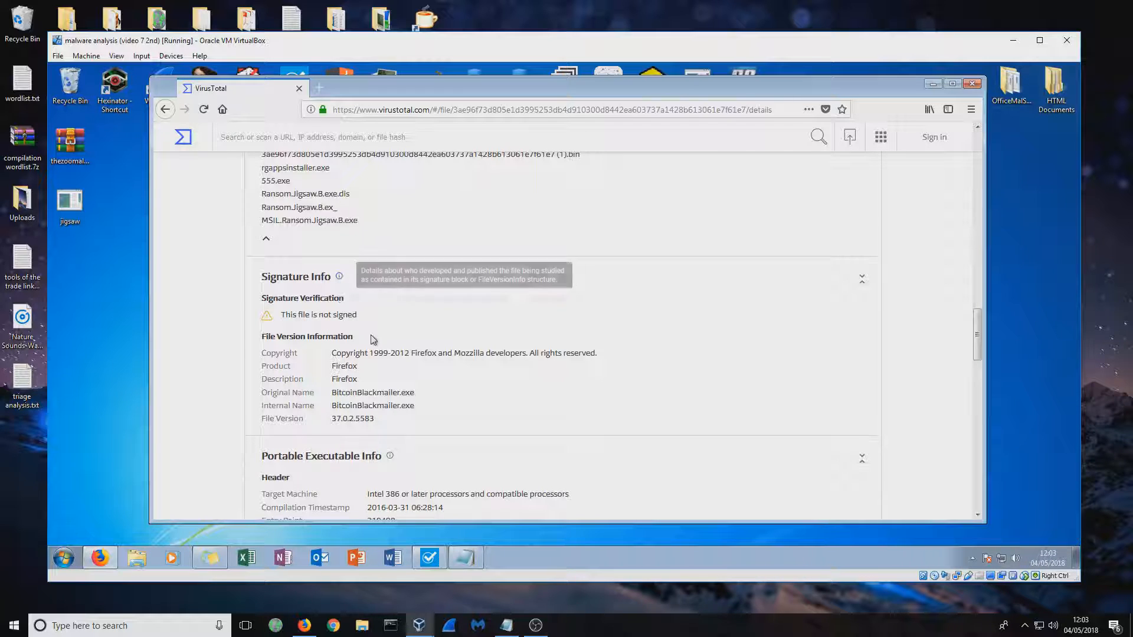
{"action": "mouse_move", "coordinate": [357, 316]}
{"action": "left_mouse_down"}
{"action": "mouse_move", "coordinate": [270, 317]}
{"action": "mouse_move", "coordinate": [360, 314]}
{"action": "left_mouse_up"}
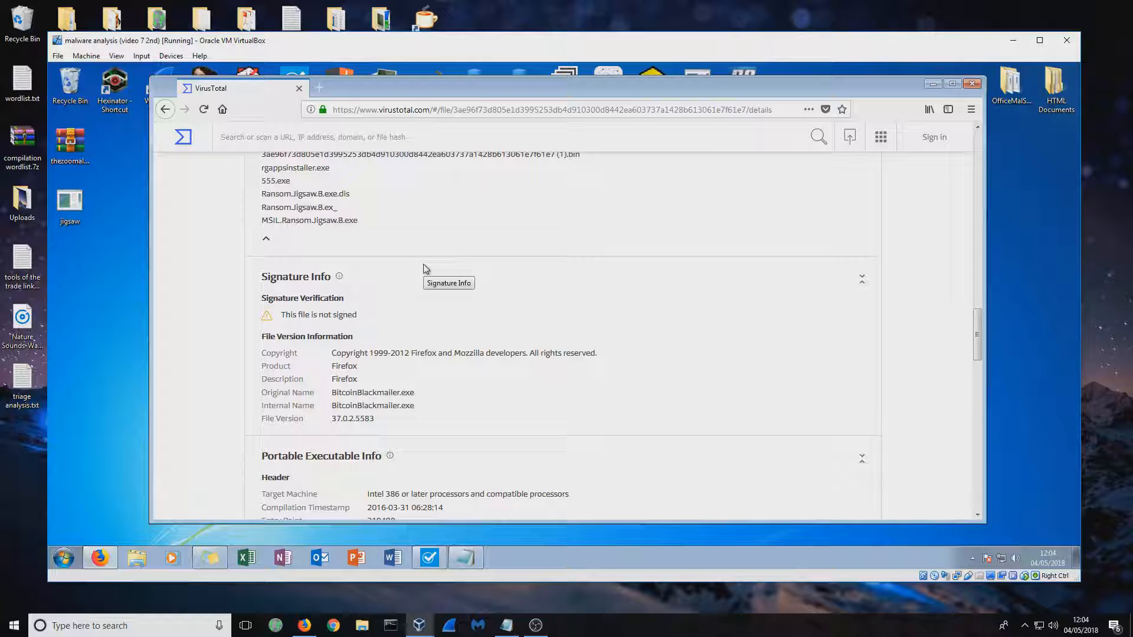
{"action": "left_click_drag", "start_coordinate": [331, 382], "coordinate": [416, 407]}
{"action": "left_click", "coordinate": [348, 375]}
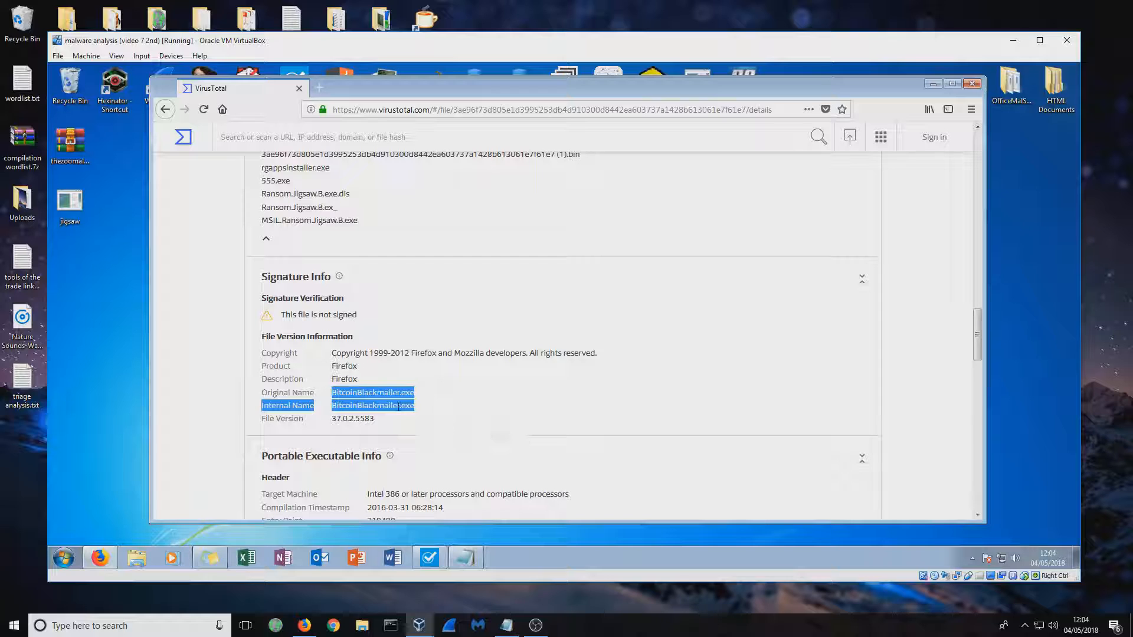
{"action": "left_click", "coordinate": [376, 389]}
{"action": "left_click_drag", "start_coordinate": [329, 382], "coordinate": [359, 384]}
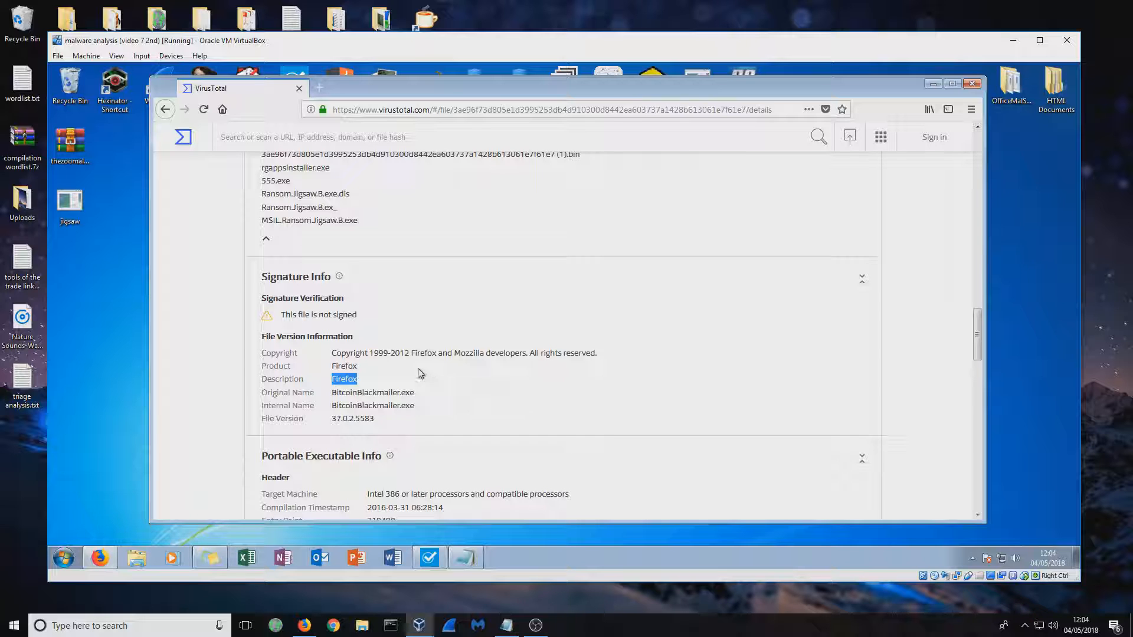
Examine the Portable Executable header, its Contained Sections entry and the table of sections
{"action": "scroll", "coordinate": [422, 363], "scroll_direction": "down", "scroll_amount": 2}
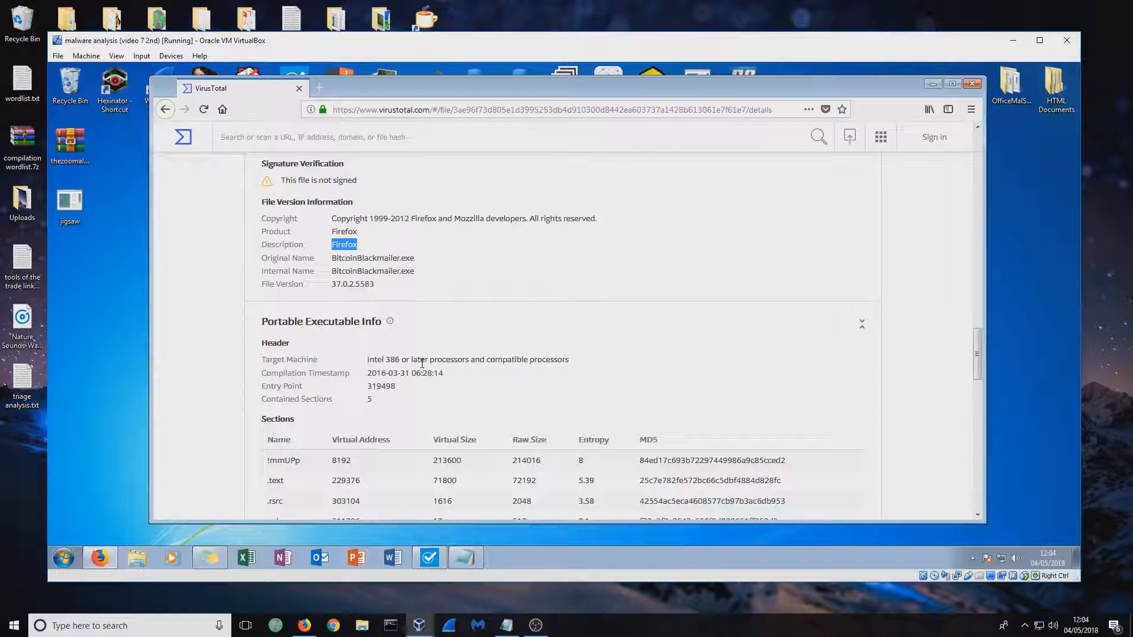
{"action": "scroll", "coordinate": [455, 359], "scroll_direction": "down", "scroll_amount": 1}
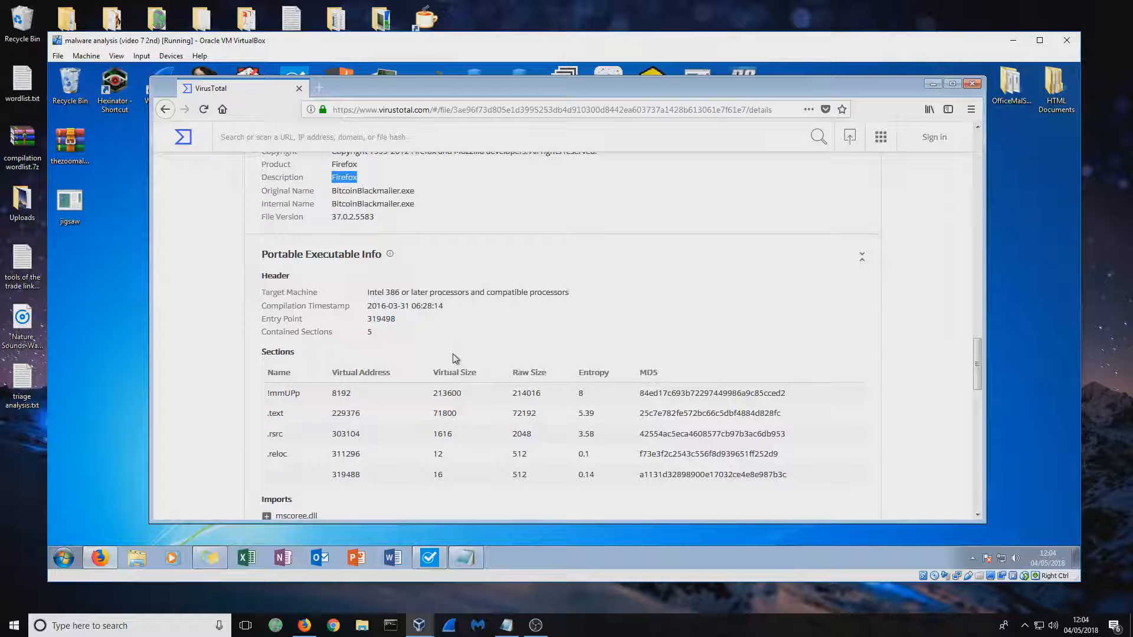
{"action": "left_click_drag", "start_coordinate": [329, 332], "coordinate": [371, 333]}
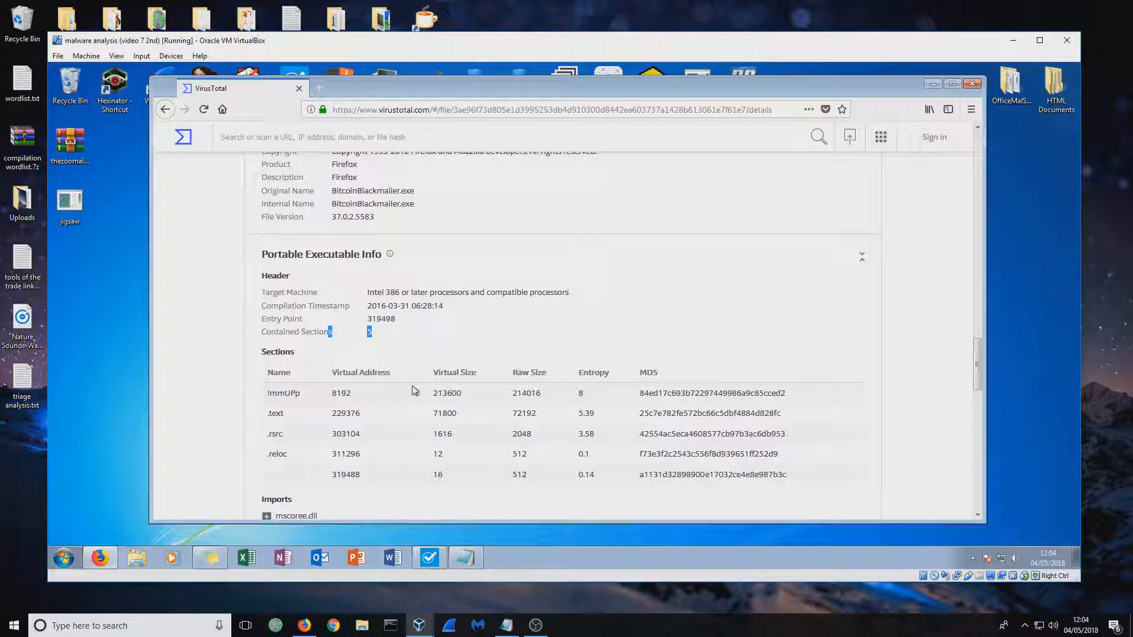
{"action": "scroll", "coordinate": [415, 391], "scroll_direction": "down", "scroll_amount": 2}
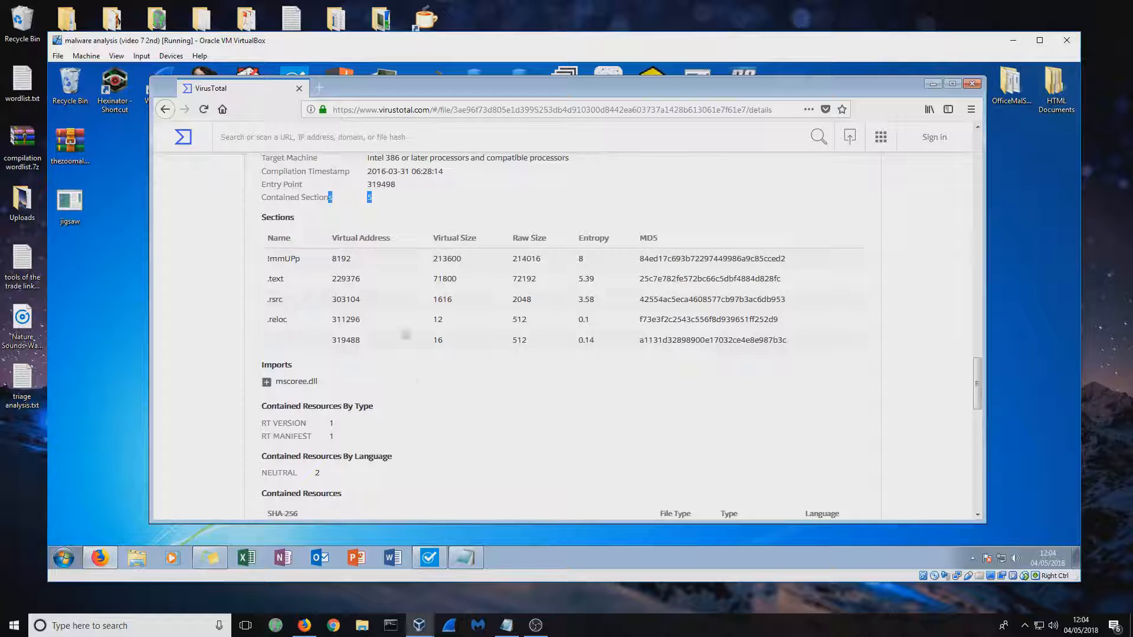
{"action": "left_click_drag", "start_coordinate": [267, 242], "coordinate": [797, 341]}
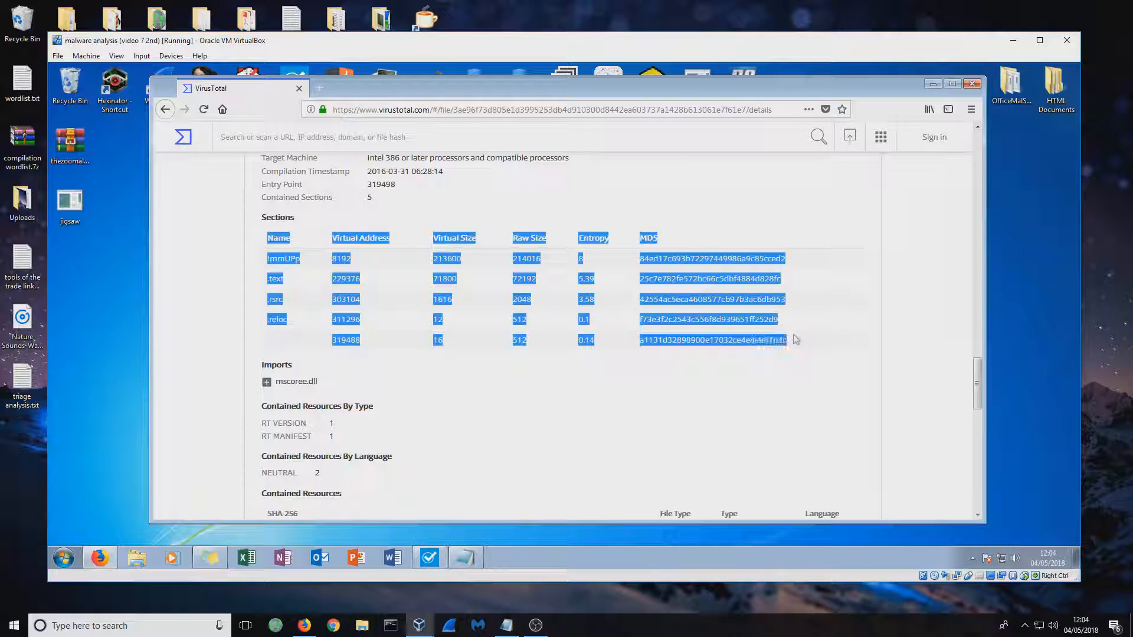
{"action": "left_click", "coordinate": [807, 344]}
Expand the mscoree.dll import to inspect its function, and look over the contained resources
{"action": "left_click", "coordinate": [267, 383]}
{"action": "double_click", "coordinate": [325, 396]}
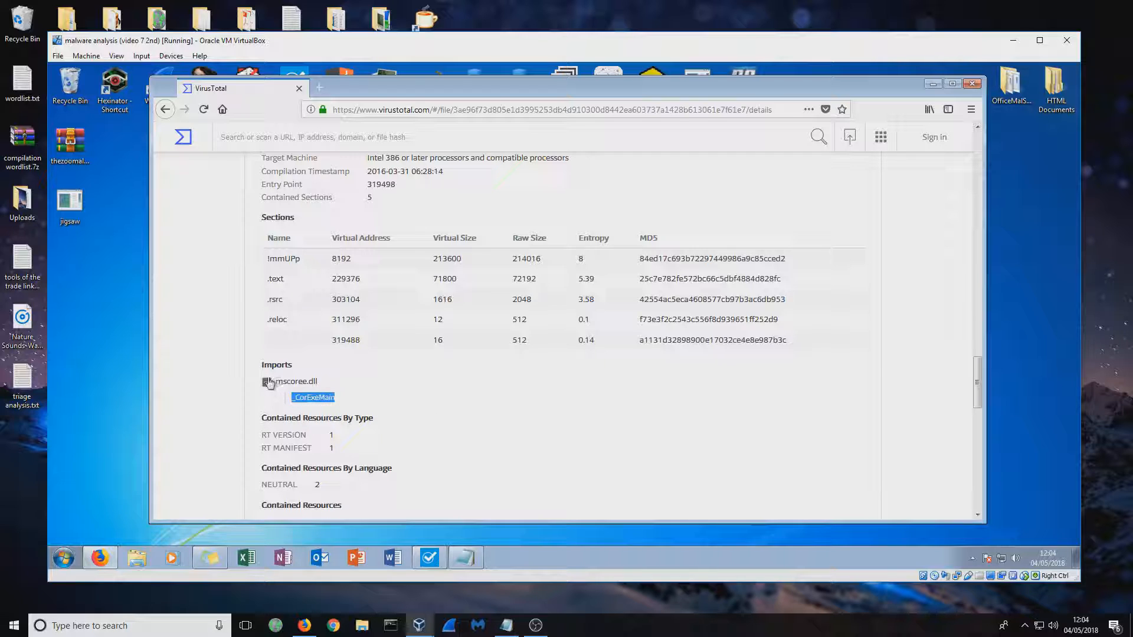
{"action": "left_click_drag", "start_coordinate": [336, 399], "coordinate": [299, 403]}
{"action": "scroll", "coordinate": [377, 408], "scroll_direction": "down", "scroll_amount": 3}
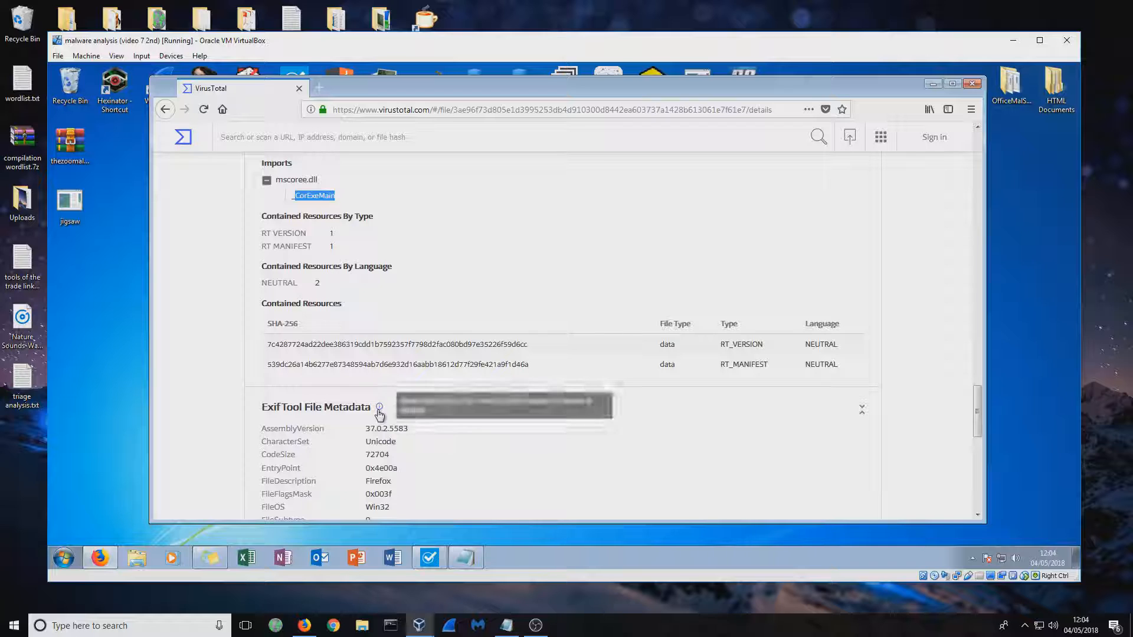
{"action": "left_click", "coordinate": [321, 198]}
Show the file's Relations and examine the graph summary, the execution parents and the compressed parents
{"action": "scroll", "coordinate": [473, 182], "scroll_direction": "up", "scroll_amount": 15}
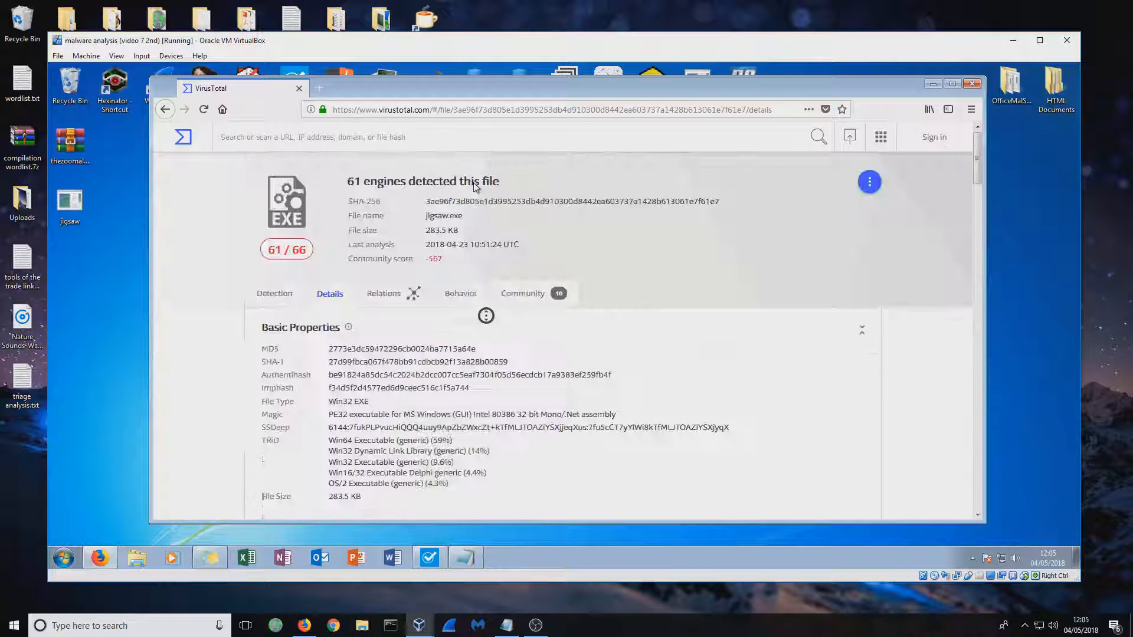
{"action": "left_click", "coordinate": [390, 294]}
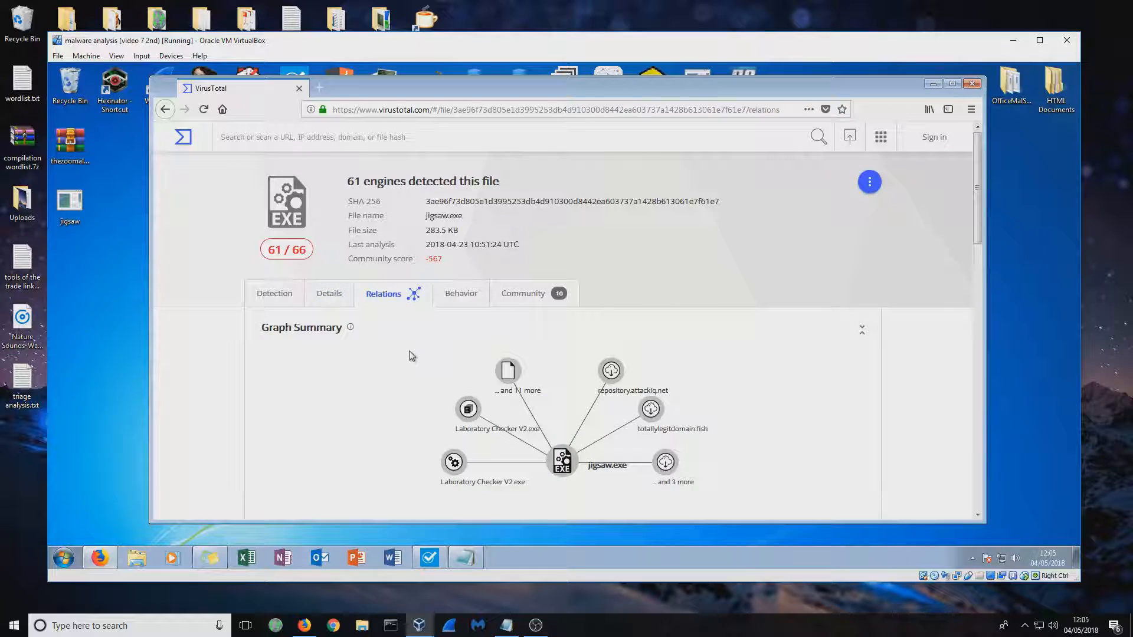
{"action": "scroll", "coordinate": [412, 356], "scroll_direction": "down", "scroll_amount": 1}
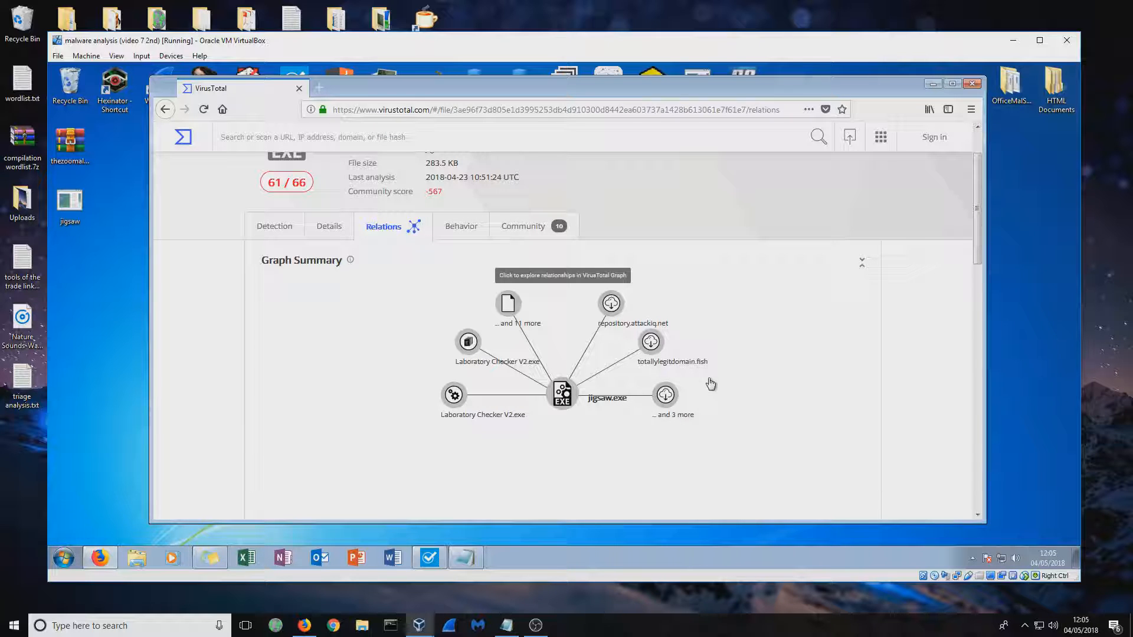
{"action": "scroll", "coordinate": [817, 315], "scroll_direction": "down", "scroll_amount": 5}
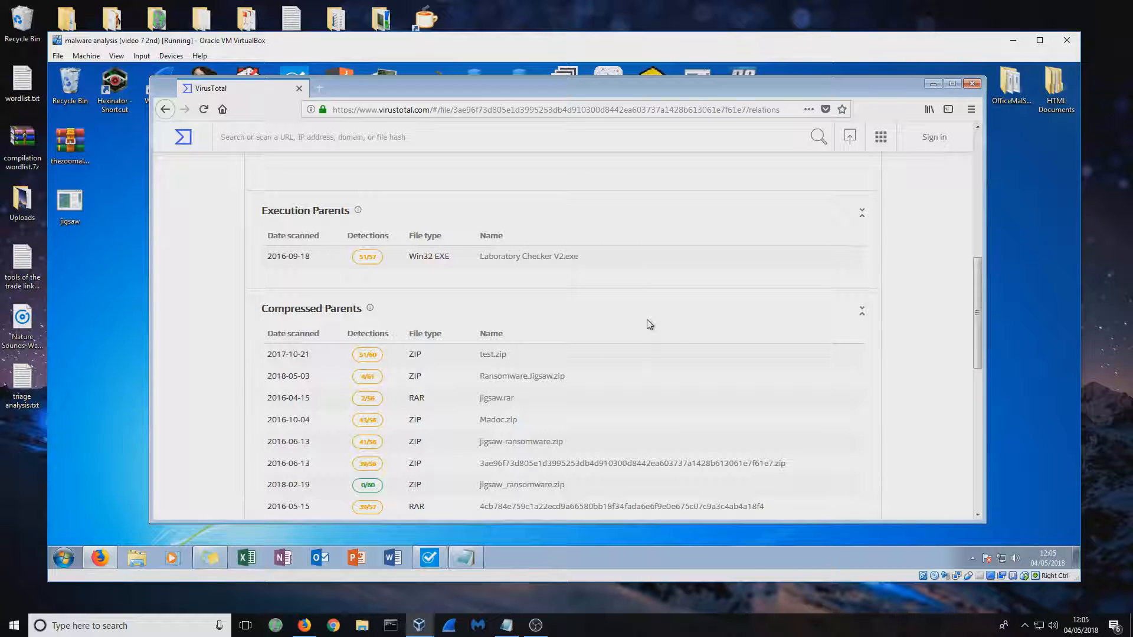
{"action": "scroll", "coordinate": [650, 324], "scroll_direction": "down", "scroll_amount": 3}
{"action": "scroll", "coordinate": [649, 324], "scroll_direction": "up", "scroll_amount": 3}
{"action": "left_click_drag", "start_coordinate": [349, 260], "coordinate": [608, 261]}
{"action": "left_click", "coordinate": [611, 261]}
{"action": "scroll", "coordinate": [611, 263], "scroll_direction": "down", "scroll_amount": 3}
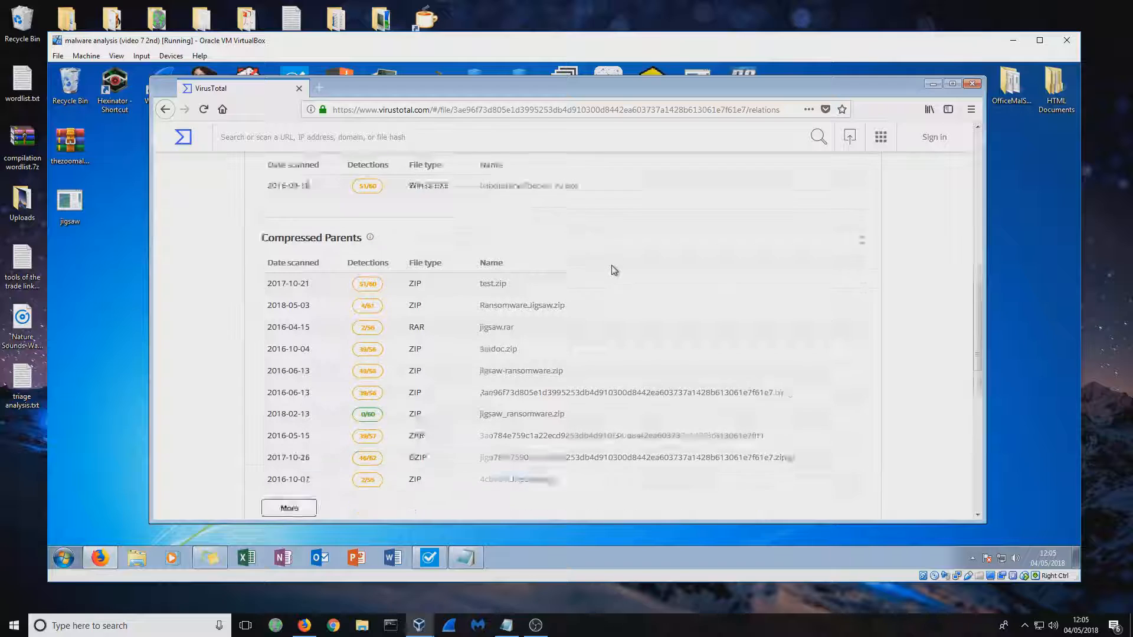
Finish reviewing the relations, show the file's Behavior report, and examine the files opened, including ws2_32.dll
{"action": "scroll", "coordinate": [611, 271], "scroll_direction": "down", "scroll_amount": 3}
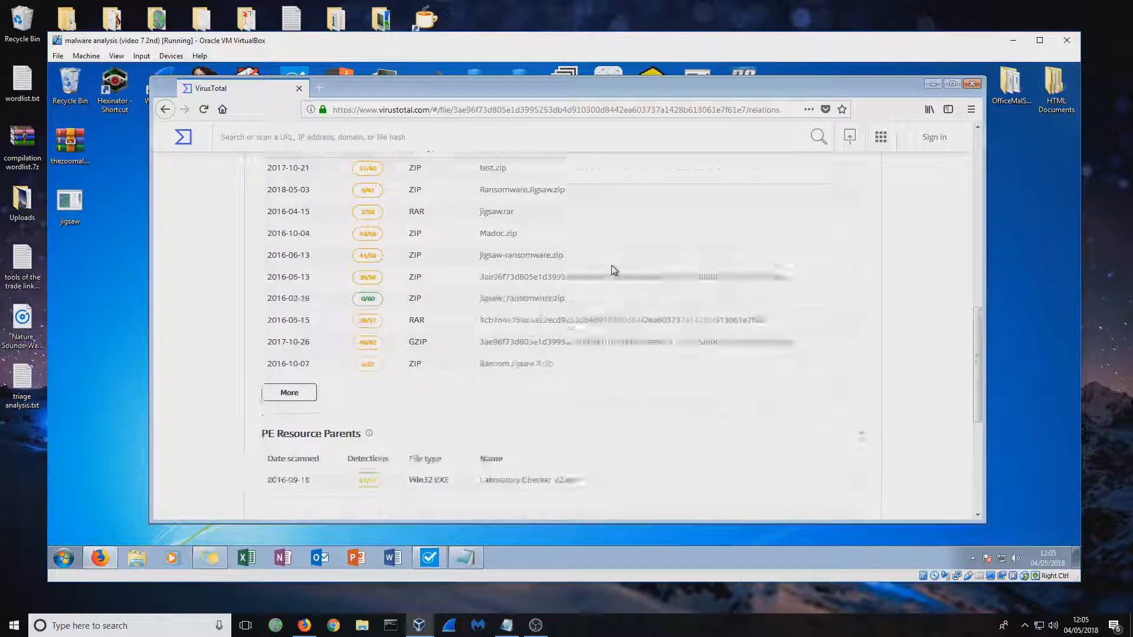
{"action": "scroll", "coordinate": [614, 269], "scroll_direction": "up", "scroll_amount": 10}
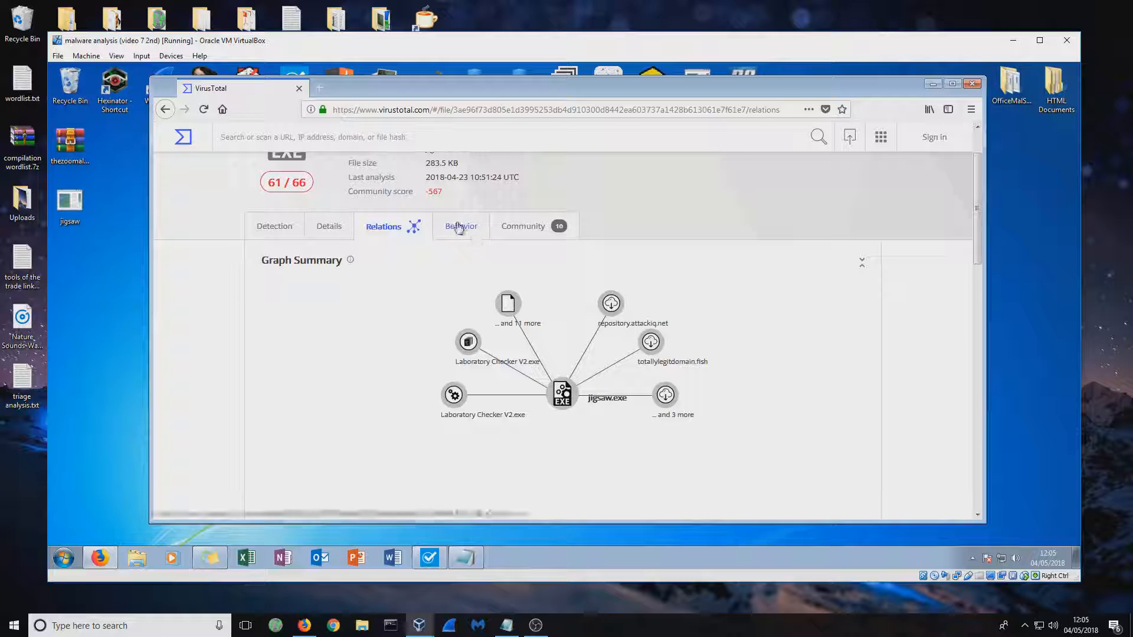
{"action": "left_click", "coordinate": [459, 226]}
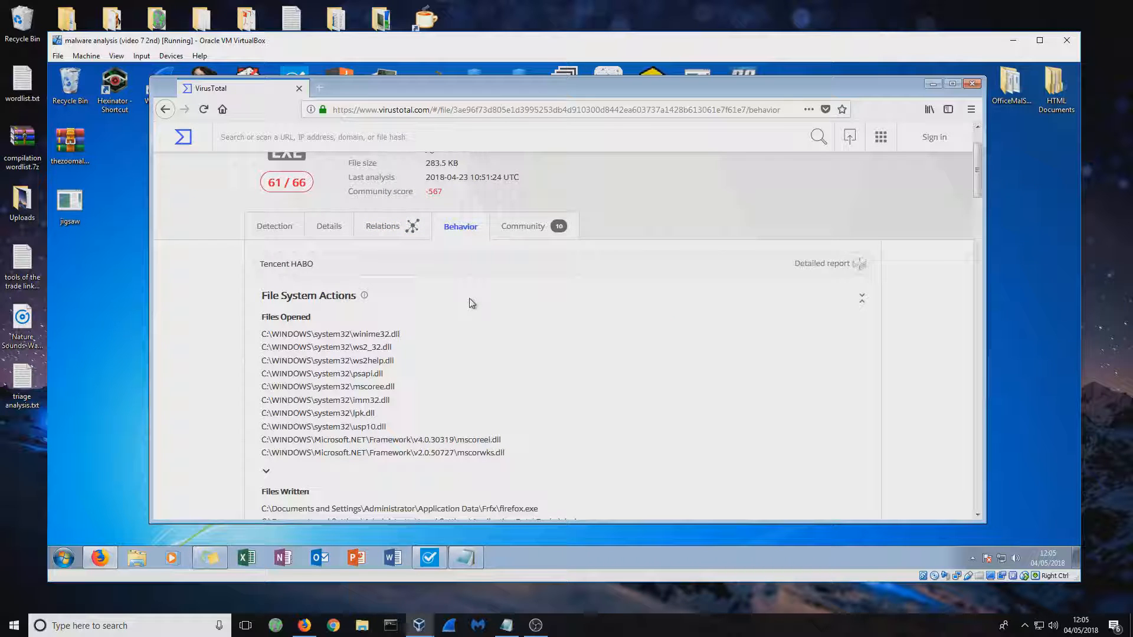
{"action": "scroll", "coordinate": [472, 304], "scroll_direction": "down", "scroll_amount": 2}
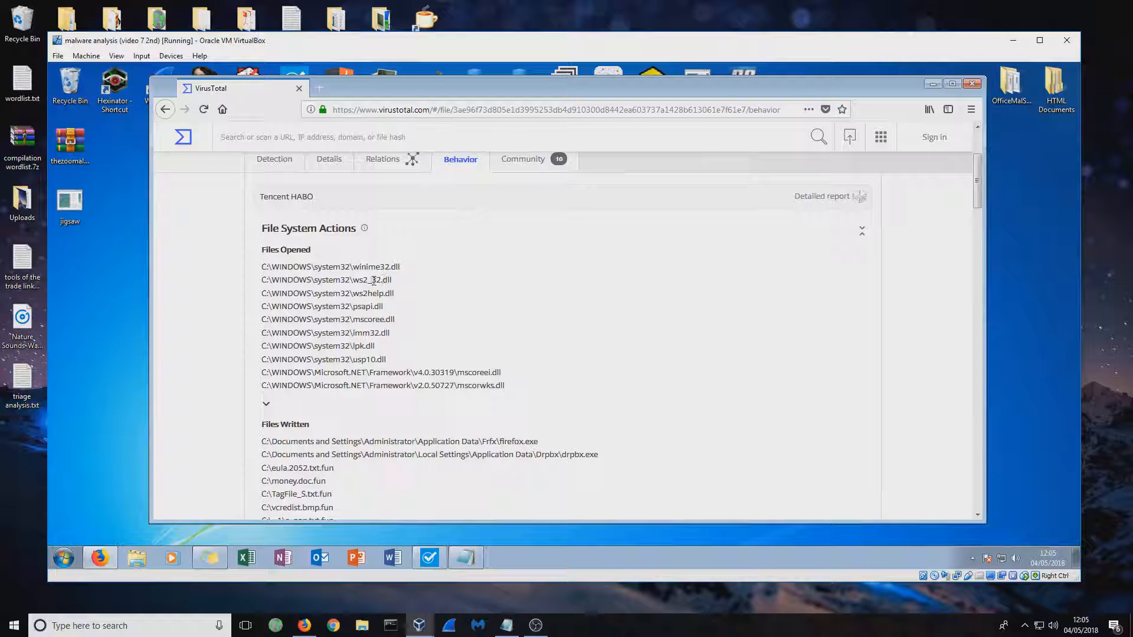
{"action": "left_click_drag", "start_coordinate": [354, 280], "coordinate": [394, 281]}
{"action": "left_click_drag", "start_coordinate": [391, 280], "coordinate": [356, 280]}
Examine the Files Written list, highlighting the firefox.exe and drpbx.exe paths
{"action": "scroll", "coordinate": [434, 321], "scroll_direction": "down", "scroll_amount": 3}
{"action": "scroll", "coordinate": [434, 319], "scroll_direction": "down", "scroll_amount": 2}
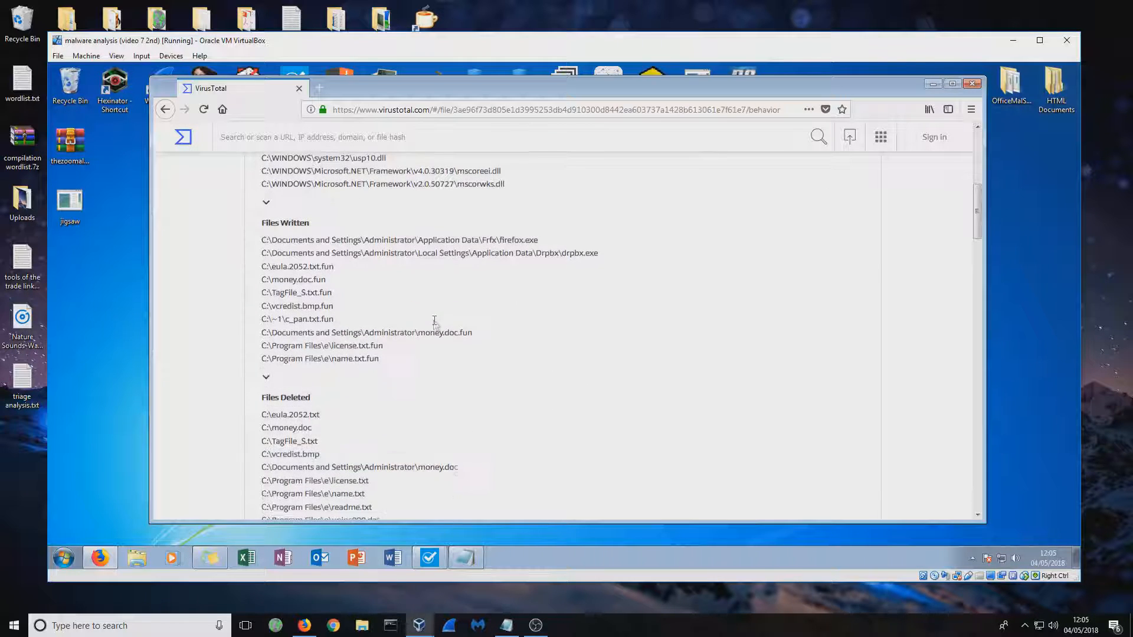
{"action": "left_click_drag", "start_coordinate": [260, 240], "coordinate": [626, 258]}
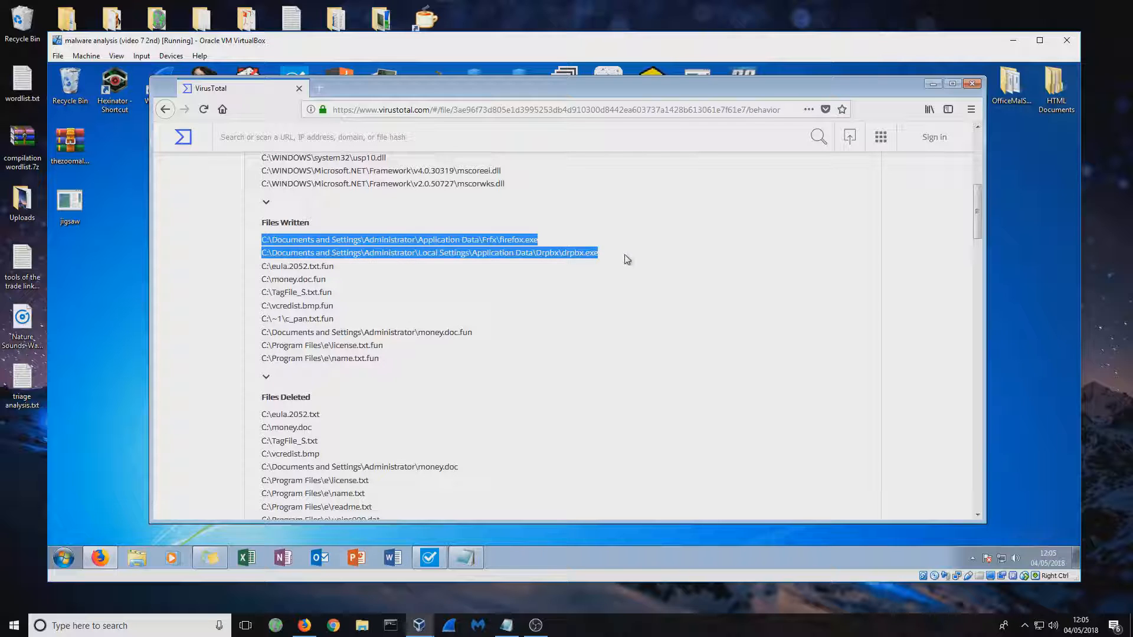
{"action": "left_click", "coordinate": [627, 259]}
{"action": "left_click_drag", "start_coordinate": [507, 240], "coordinate": [614, 258]}
{"action": "left_click", "coordinate": [564, 289]}
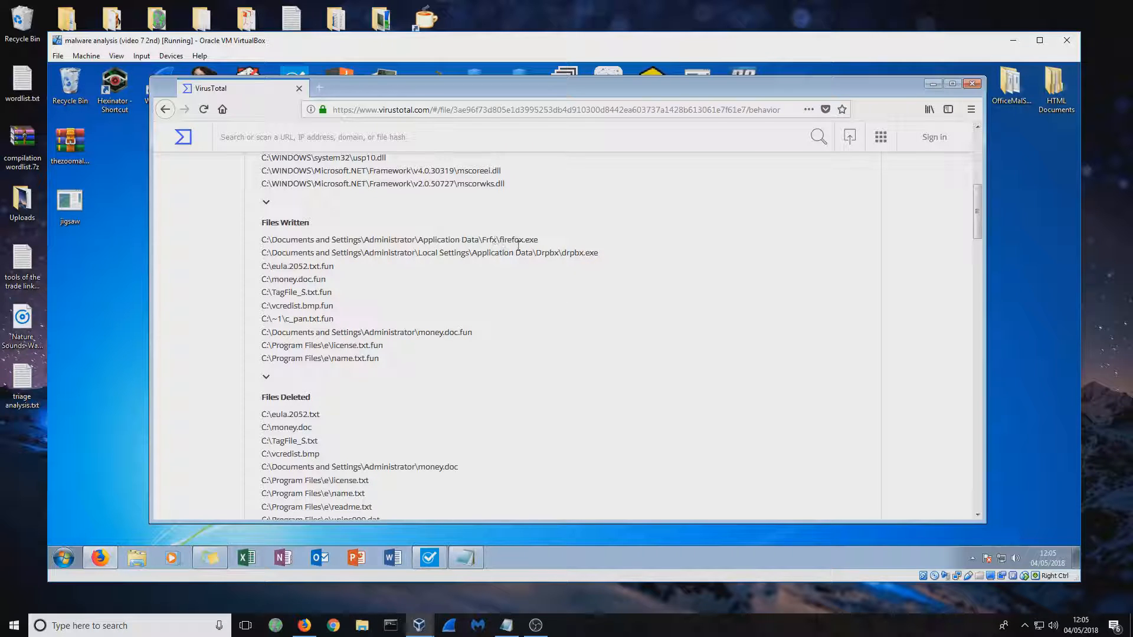
Examine the registry keys opened under Registry Actions and skim the rest of the Behavior report through the Cryptographical Plain Text
{"action": "scroll", "coordinate": [458, 329], "scroll_direction": "down", "scroll_amount": 8}
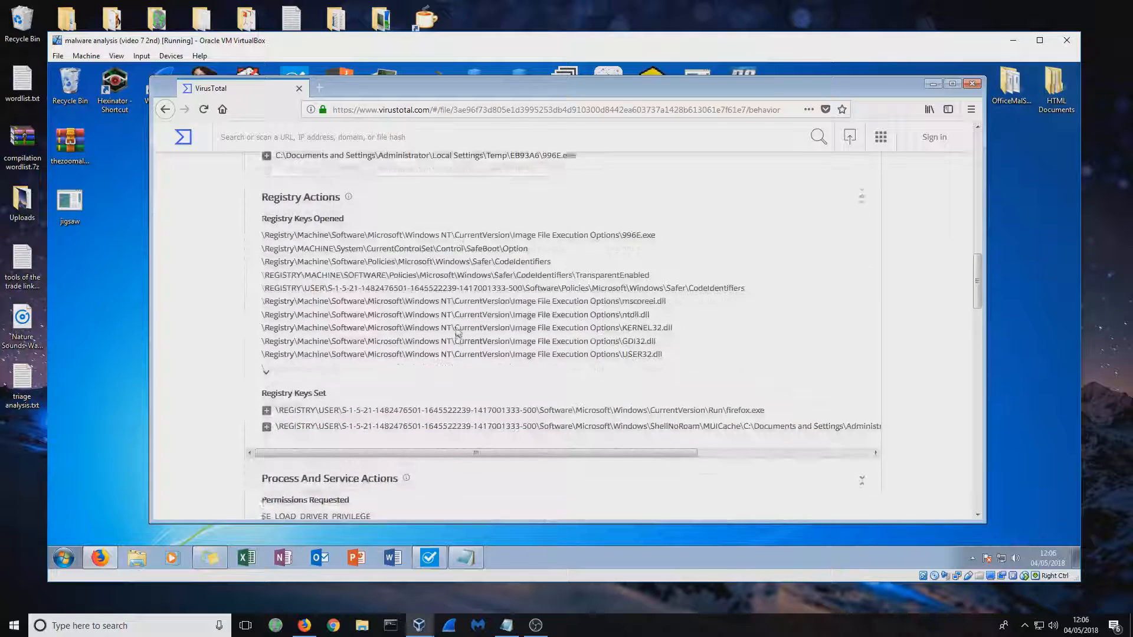
{"action": "left_click_drag", "start_coordinate": [667, 348], "coordinate": [270, 212]}
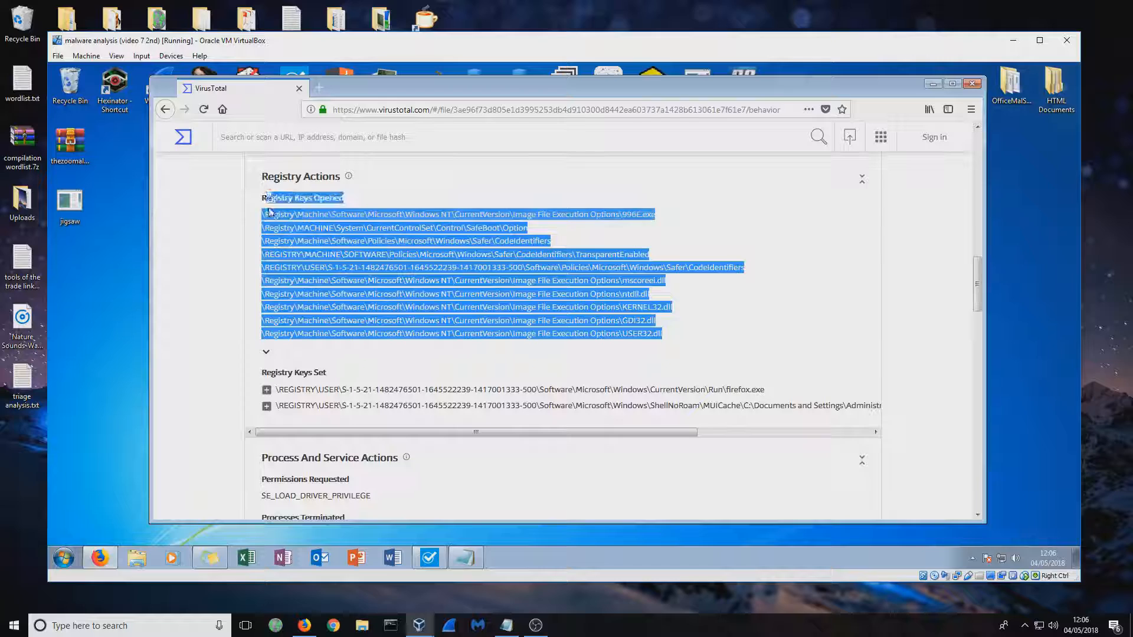
{"action": "left_click", "coordinate": [360, 373]}
{"action": "scroll", "coordinate": [579, 406], "scroll_direction": "down", "scroll_amount": 3}
{"action": "scroll", "coordinate": [579, 406], "scroll_direction": "down", "scroll_amount": 5}
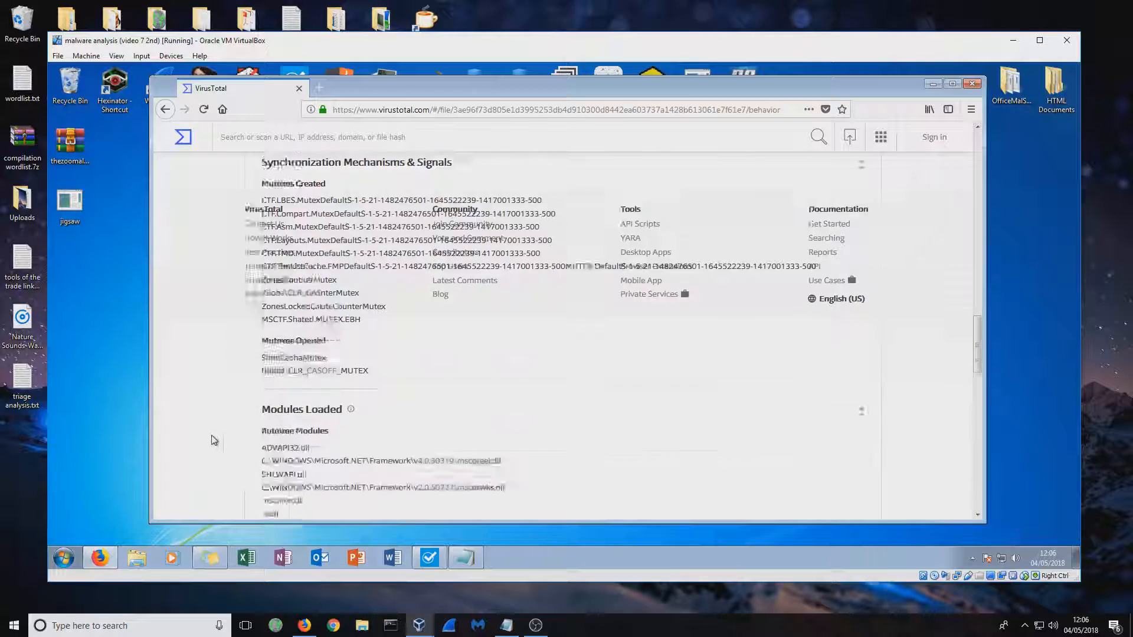
{"action": "middle_click", "coordinate": [213, 438]}
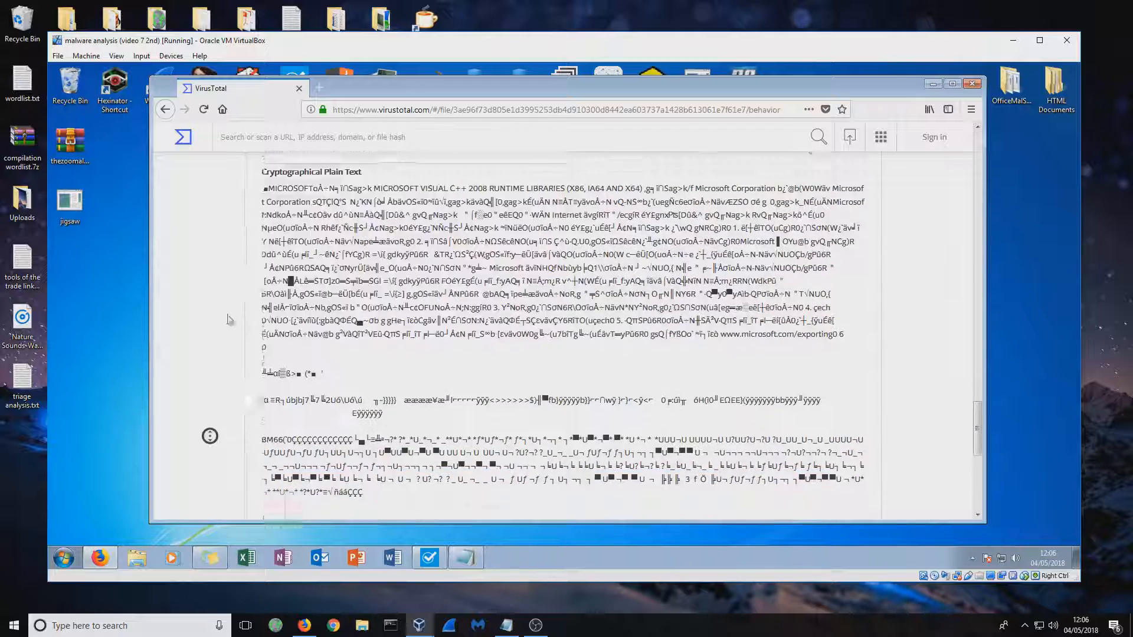
{"action": "middle_click", "coordinate": [318, 293]}
Show the file's Community page, review its votes and comments, and minimize the browser
{"action": "left_click", "coordinate": [520, 298]}
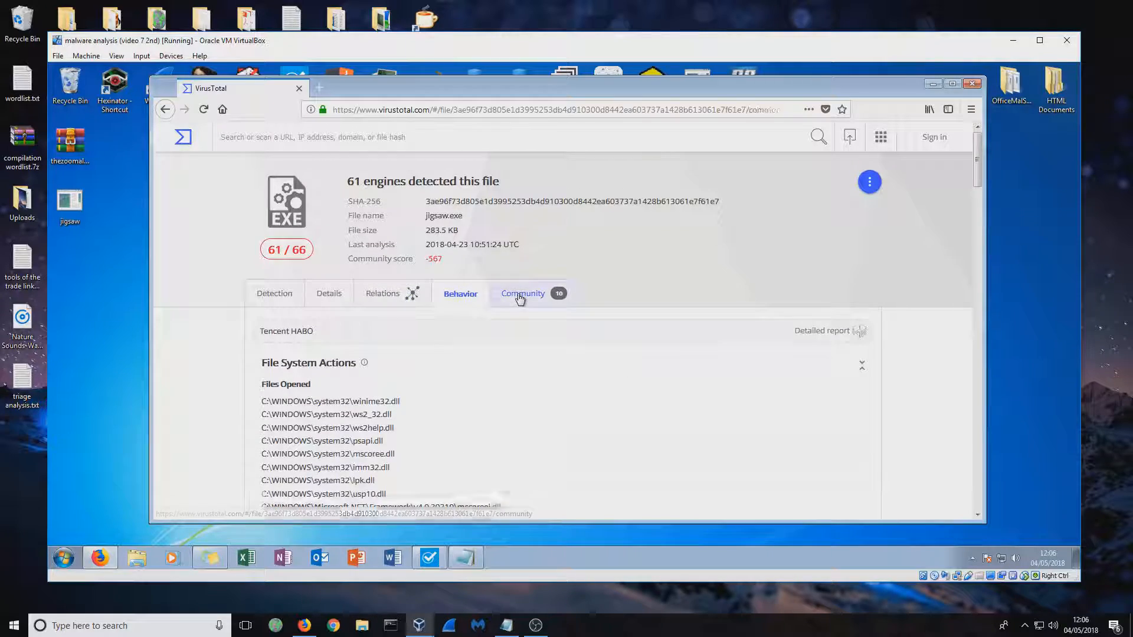
{"action": "scroll", "coordinate": [552, 350], "scroll_direction": "down", "scroll_amount": 3}
{"action": "scroll", "coordinate": [551, 350], "scroll_direction": "down", "scroll_amount": 15}
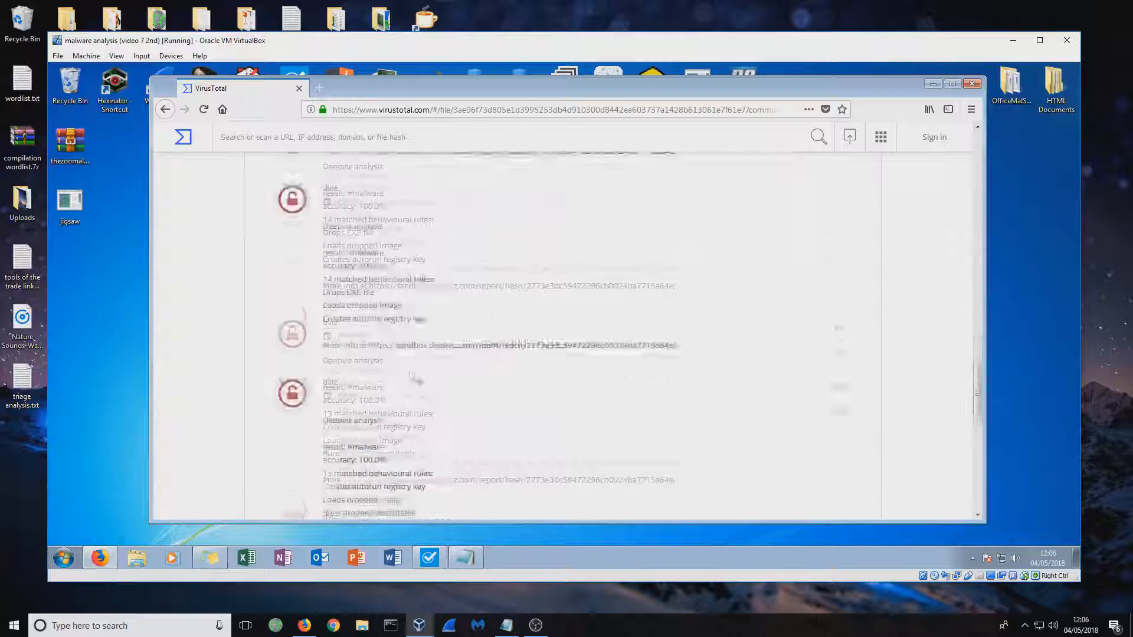
{"action": "scroll", "coordinate": [607, 437], "scroll_direction": "up", "scroll_amount": 20}
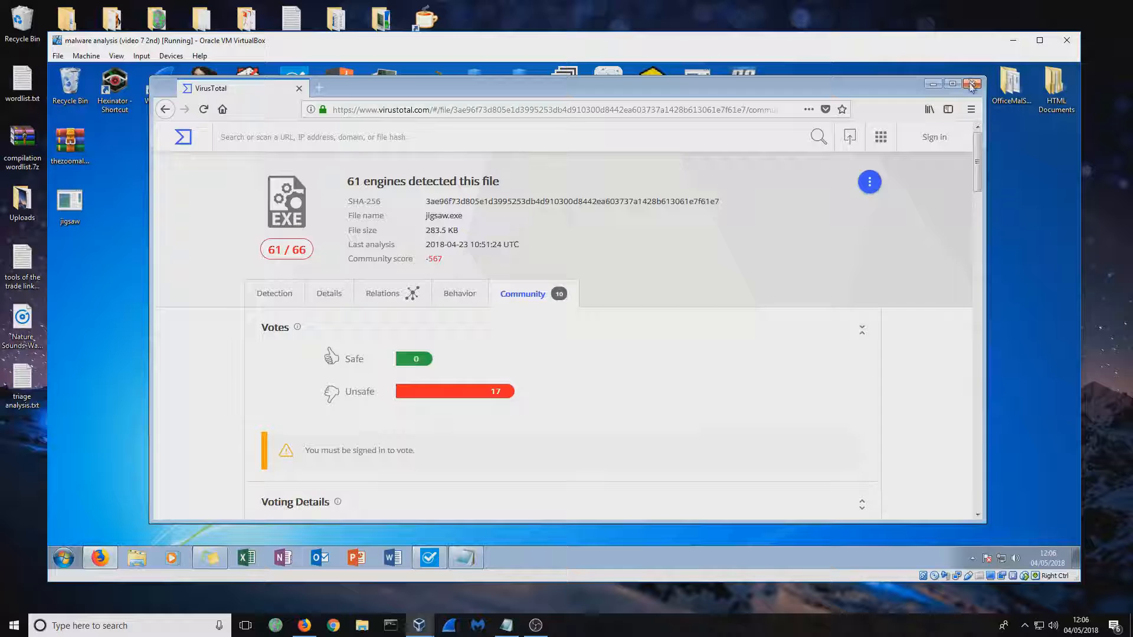
{"action": "left_click", "coordinate": [933, 84]}
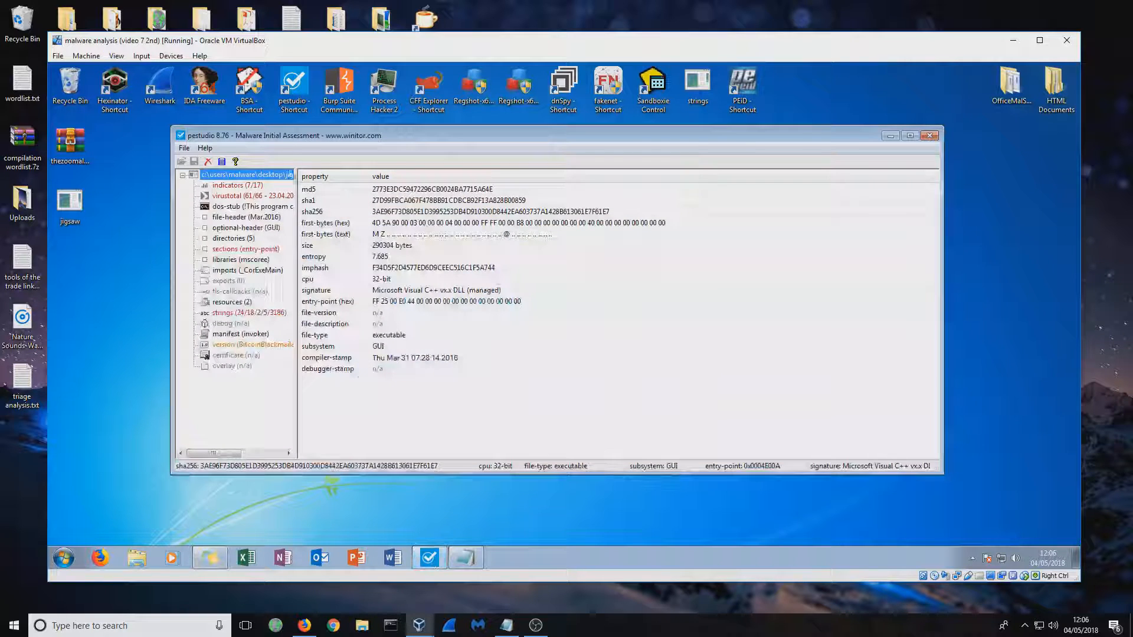
Switch to pestudio and examine the indicators and their severity for the jigsaw file
{"action": "mouse_move", "coordinate": [309, 136]}
{"action": "left_mouse_down"}
{"action": "mouse_move", "coordinate": [348, 144]}
{"action": "mouse_move", "coordinate": [320, 139]}
{"action": "left_mouse_up"}
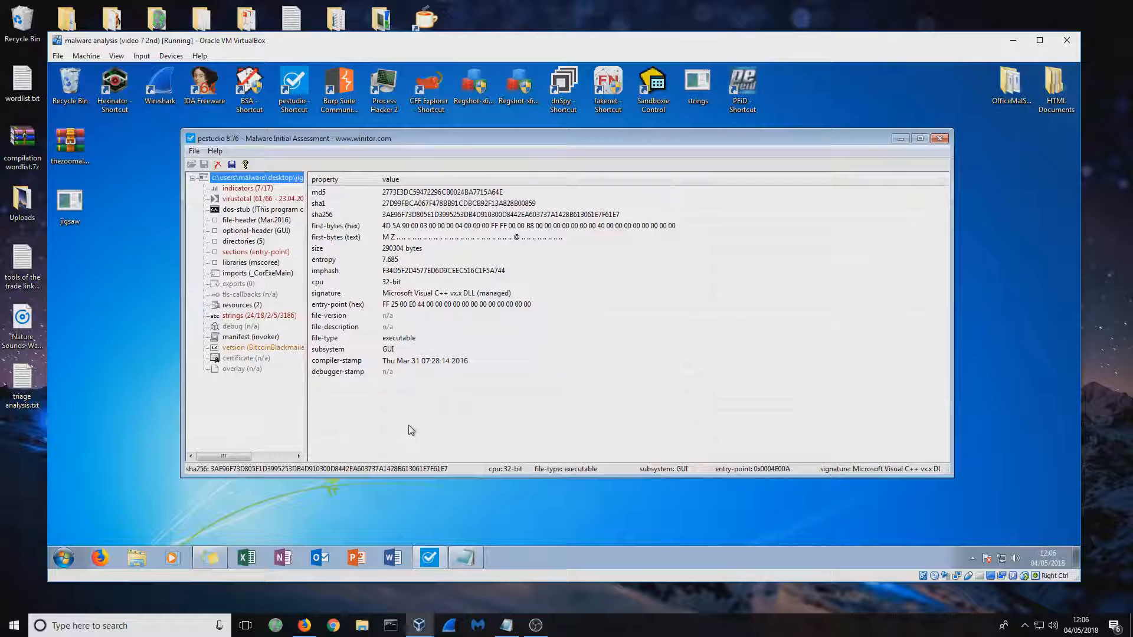
{"action": "key", "text": "Down"}
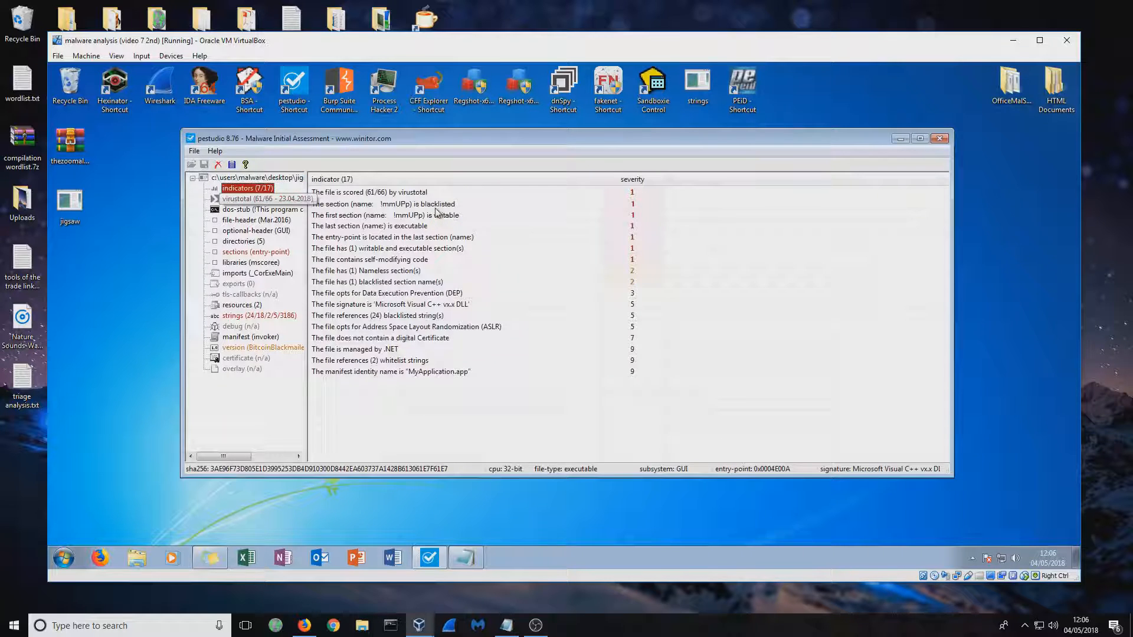
{"action": "left_click_drag", "start_coordinate": [399, 421], "coordinate": [385, 180]}
{"action": "left_click", "coordinate": [396, 402]}
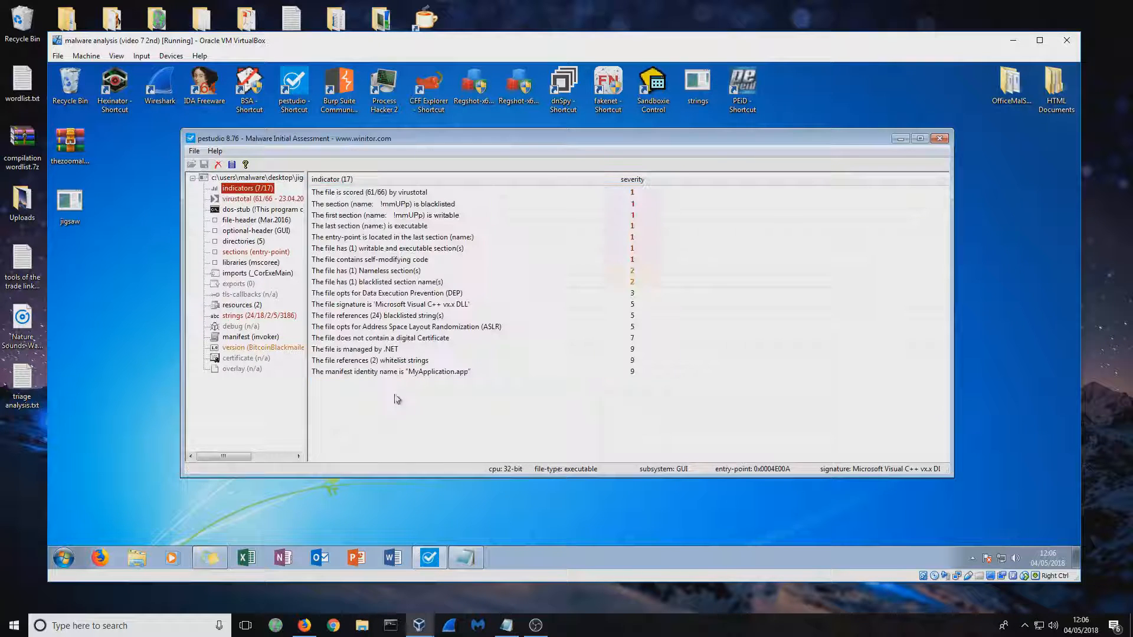
Examine the VirusTotal engine detections for the jigsaw file within pestudio
{"action": "left_click", "coordinate": [242, 200]}
{"action": "left_click_drag", "start_coordinate": [715, 193], "coordinate": [519, 147]}
{"action": "left_click", "coordinate": [708, 274]}
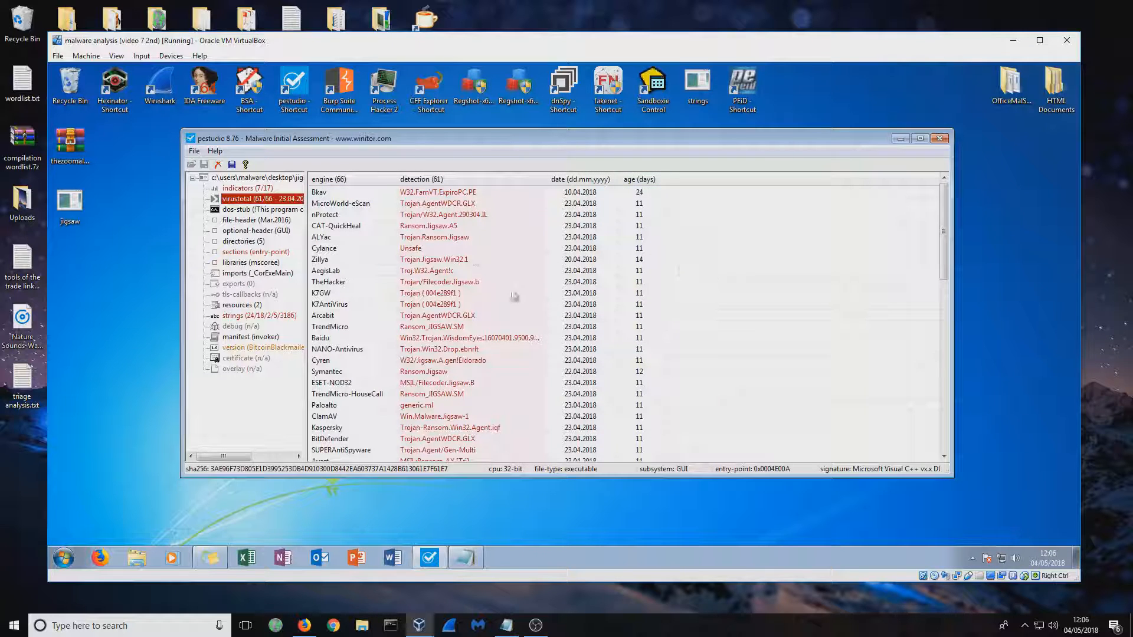
Examine the file's sections and entry-point properties, and look over its extracted strings
{"action": "left_click", "coordinate": [264, 253]}
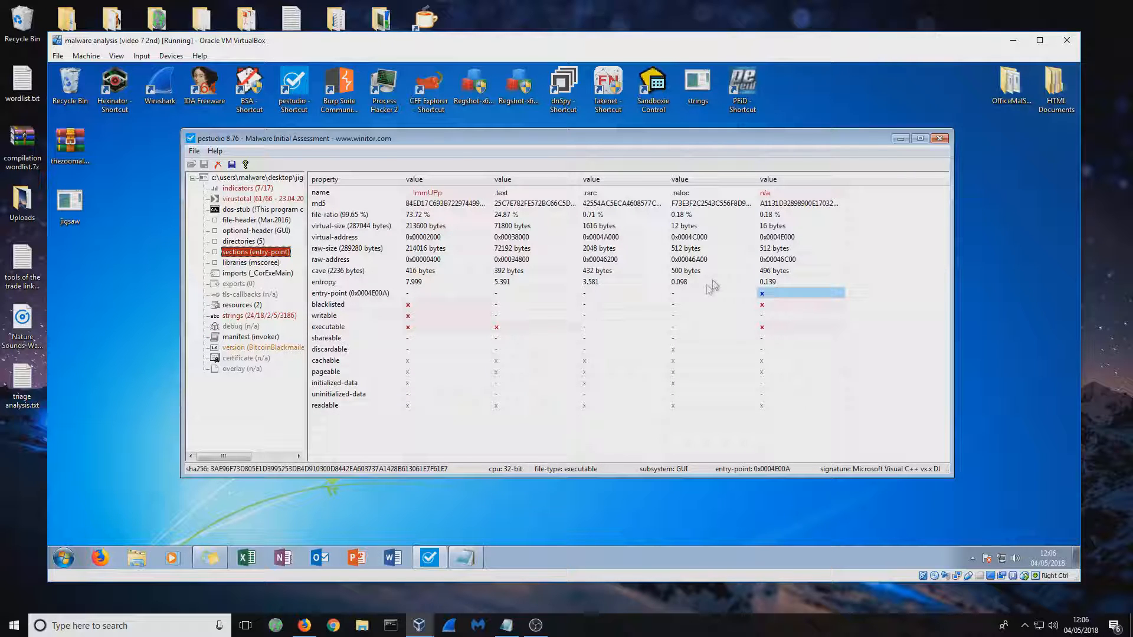
{"action": "left_click", "coordinate": [258, 315]}
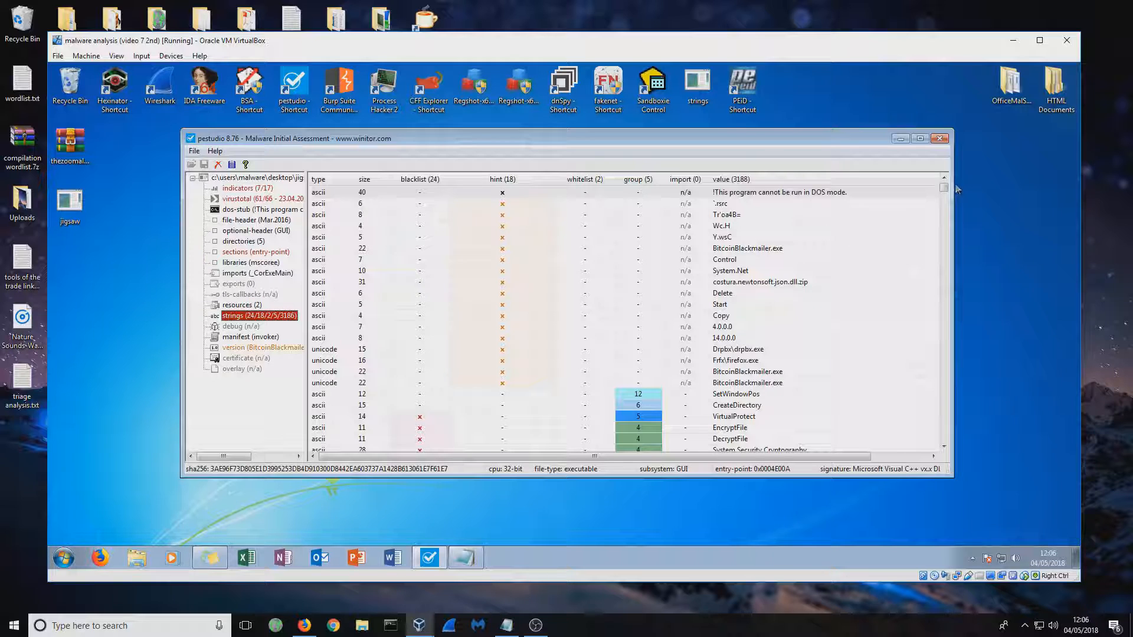
{"action": "left_click_drag", "start_coordinate": [947, 190], "coordinate": [937, 103]}
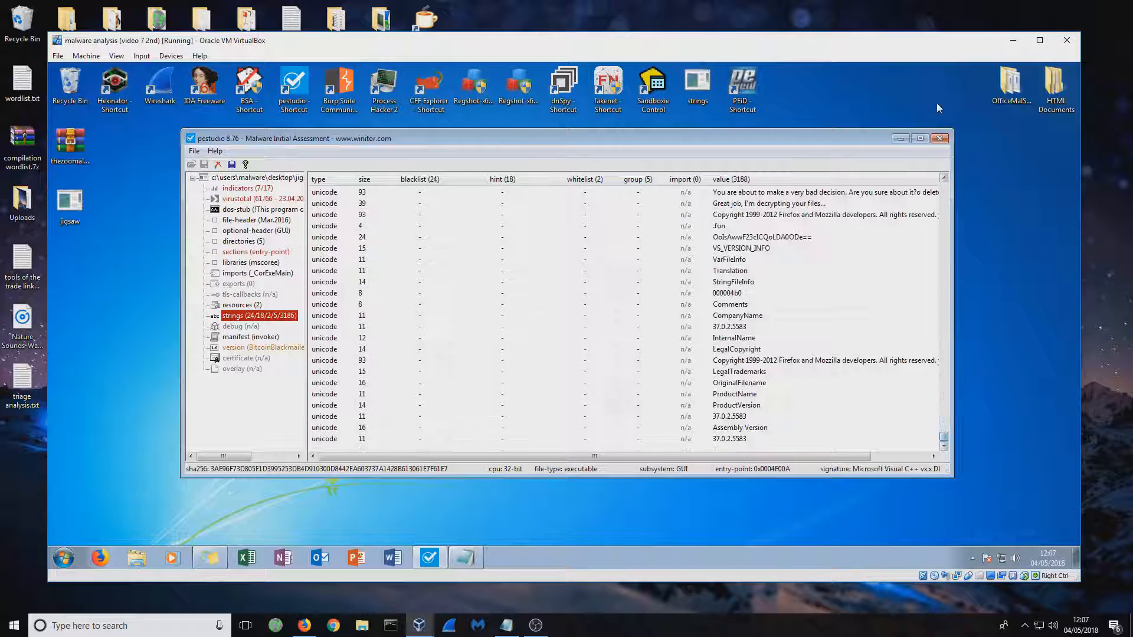
Examine the file's version information, highlighting its property values, and close pestudio
{"action": "left_click", "coordinate": [251, 357]}
{"action": "left_click", "coordinate": [254, 349]}
{"action": "left_click_drag", "start_coordinate": [459, 423], "coordinate": [384, 227]}
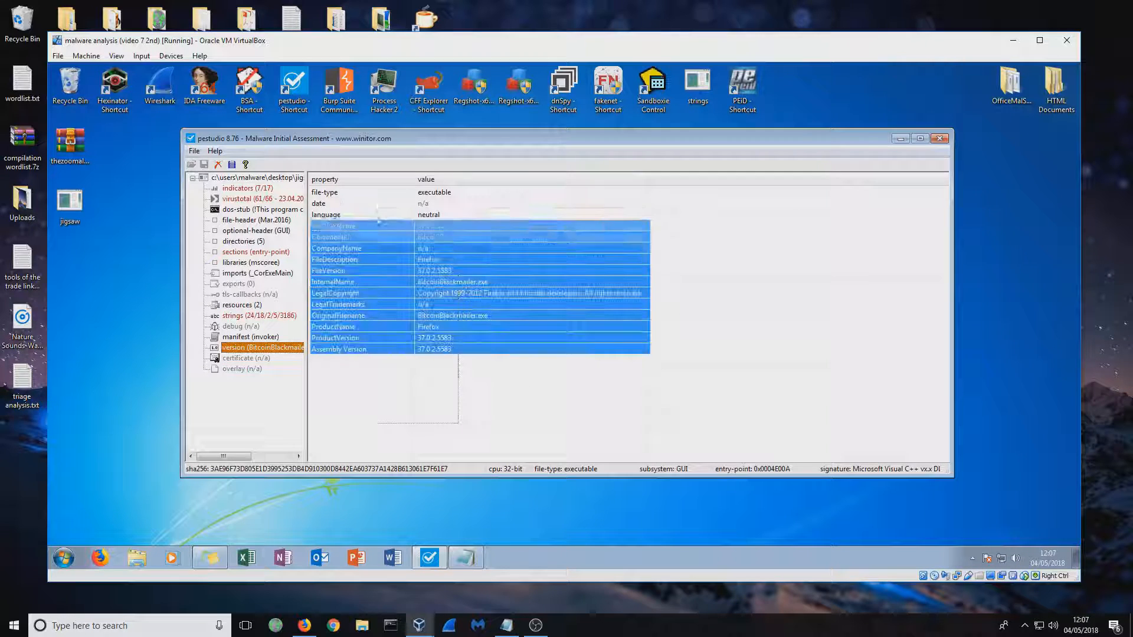
{"action": "left_click", "coordinate": [390, 386]}
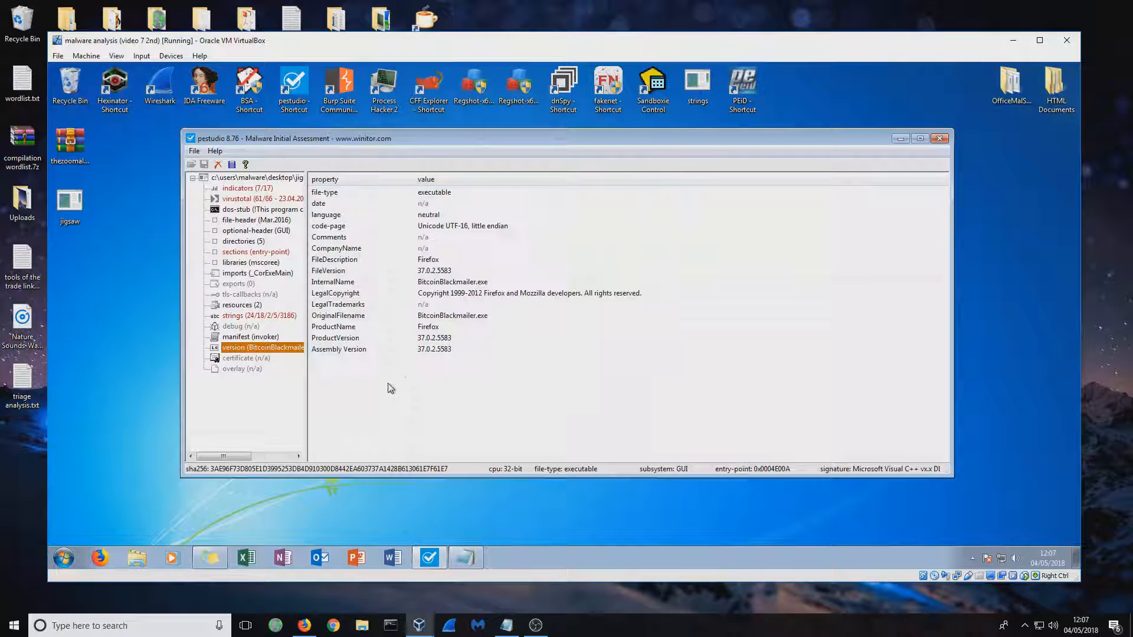
{"action": "left_click", "coordinate": [944, 140]}
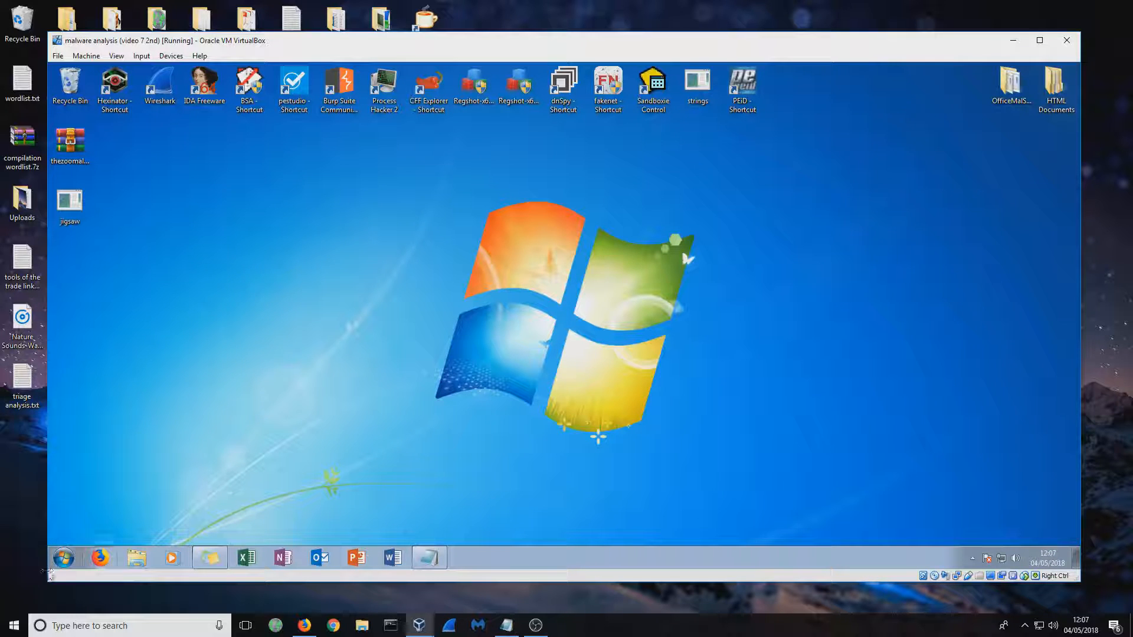
Open a command prompt in the virtual machine and change to the Desktop directory with "cd Desktop"
{"action": "left_click", "coordinate": [63, 557]}
{"action": "type", "text": "cmd"}
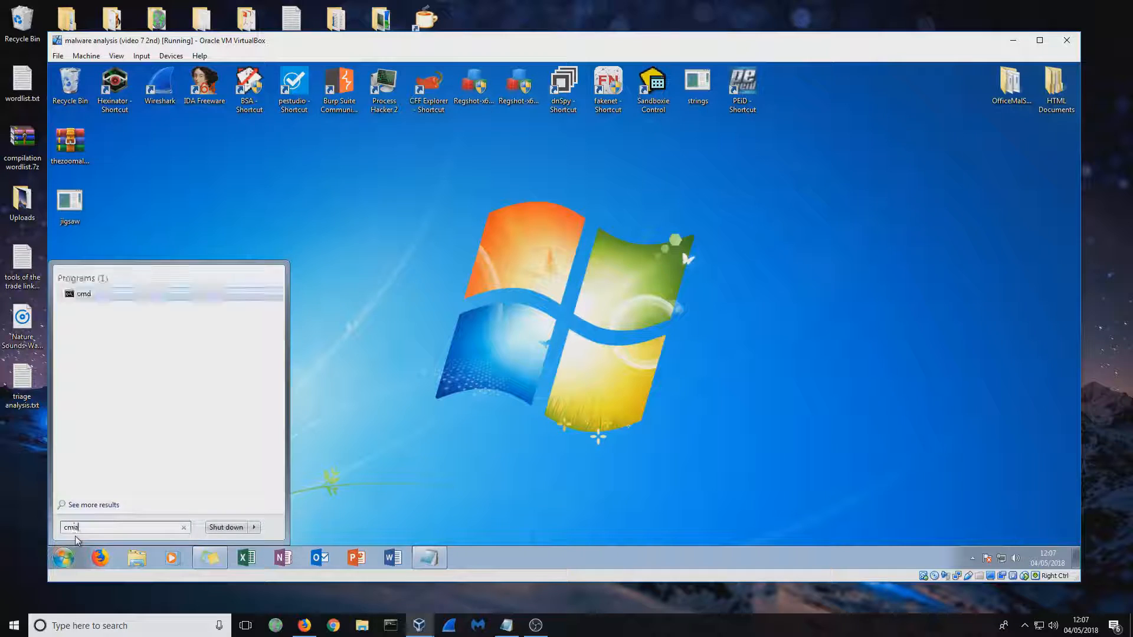
{"action": "key", "text": "Return"}
{"action": "type", "text": "cd Desktop"}
{"action": "key", "text": "Return"}
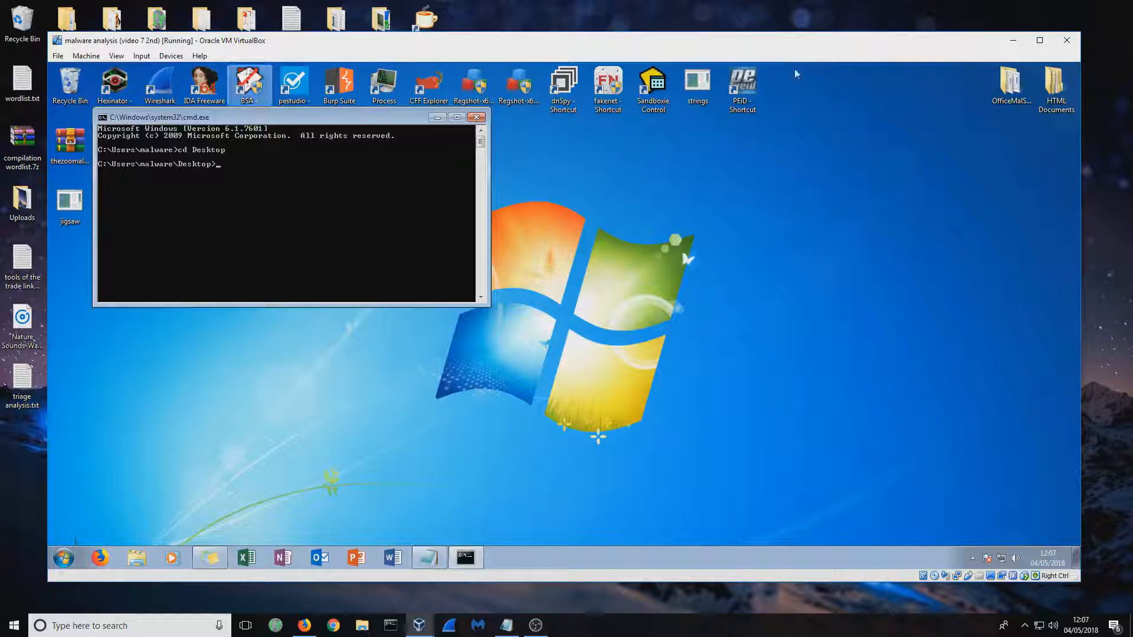
Run "strings jigsaw.exe" to extract the sample's strings with the strings tool on the desktop
{"action": "left_click", "coordinate": [697, 82]}
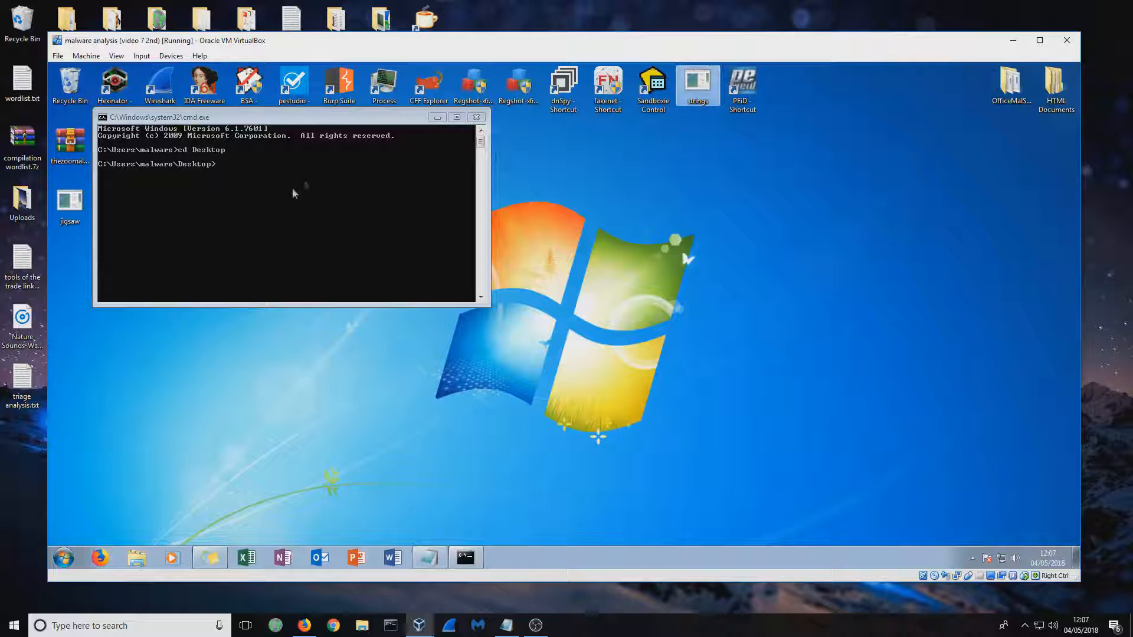
{"action": "left_click", "coordinate": [305, 177]}
{"action": "type", "text": "strings jigsaw.exe"}
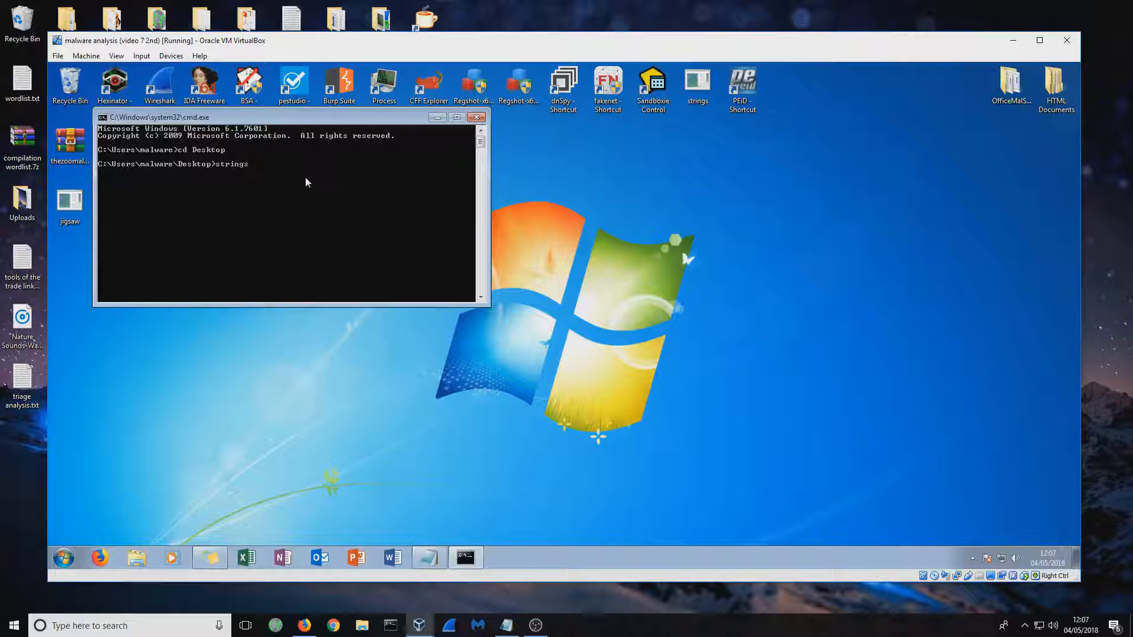
{"action": "key", "text": "Return"}
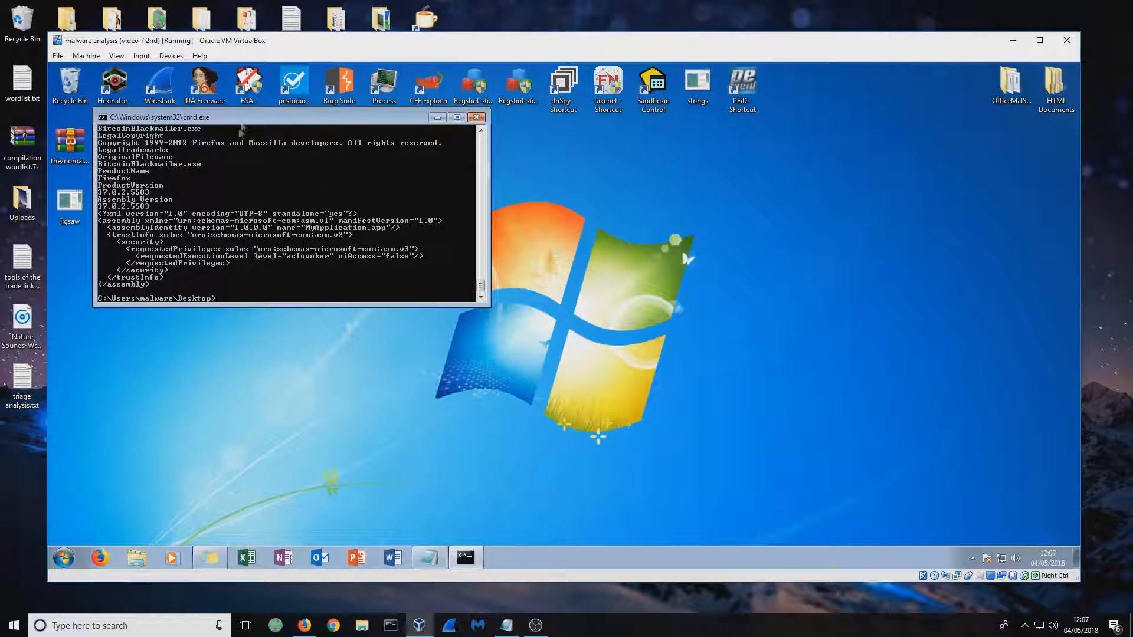
Snap the command window to the right half of the desktop and examine the strings output, including function names and ransom message text
{"action": "key", "text": "super+Right"}
{"action": "scroll", "coordinate": [903, 302], "scroll_direction": "up", "scroll_amount": 6}
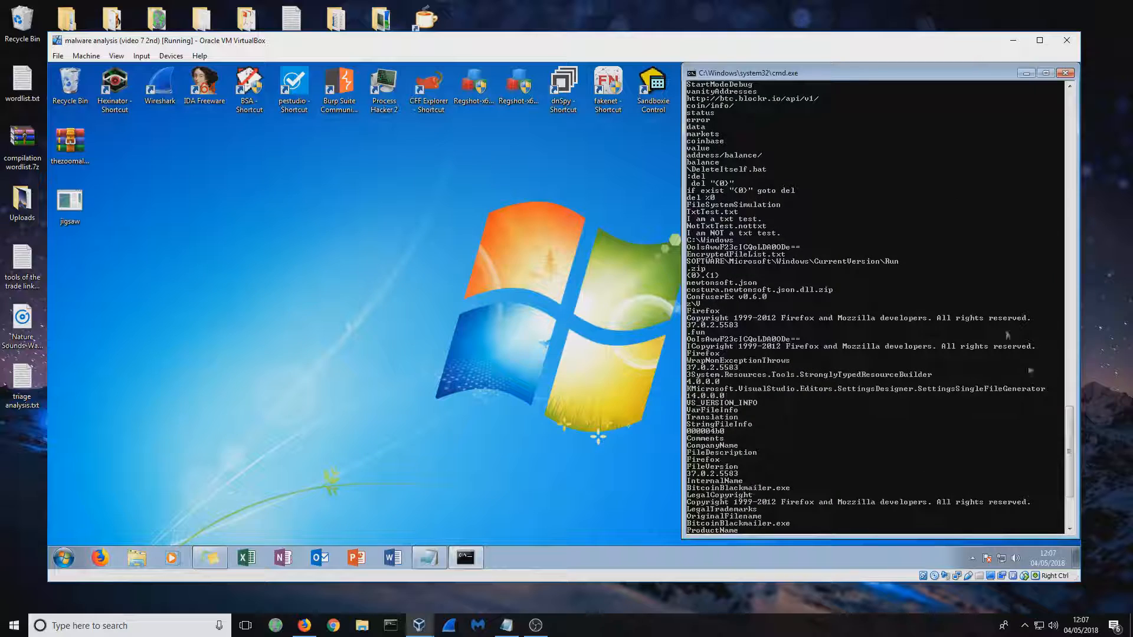
{"action": "left_click_drag", "start_coordinate": [1071, 481], "coordinate": [1082, 149]}
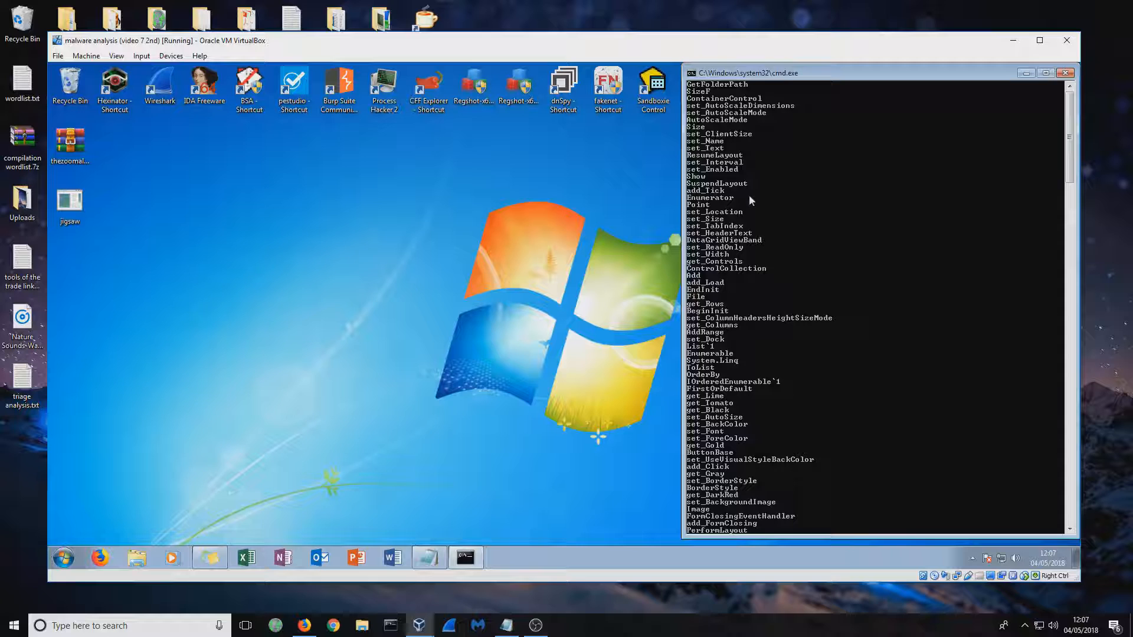
{"action": "scroll", "coordinate": [750, 201], "scroll_direction": "down", "scroll_amount": 3}
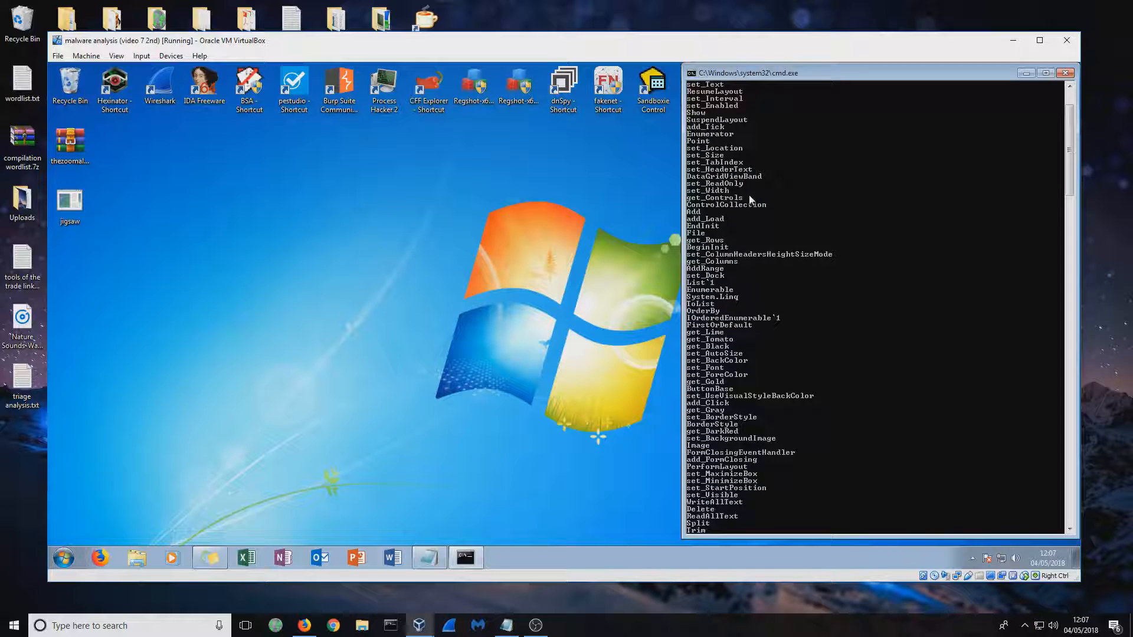
{"action": "scroll", "coordinate": [750, 213], "scroll_direction": "down", "scroll_amount": 8}
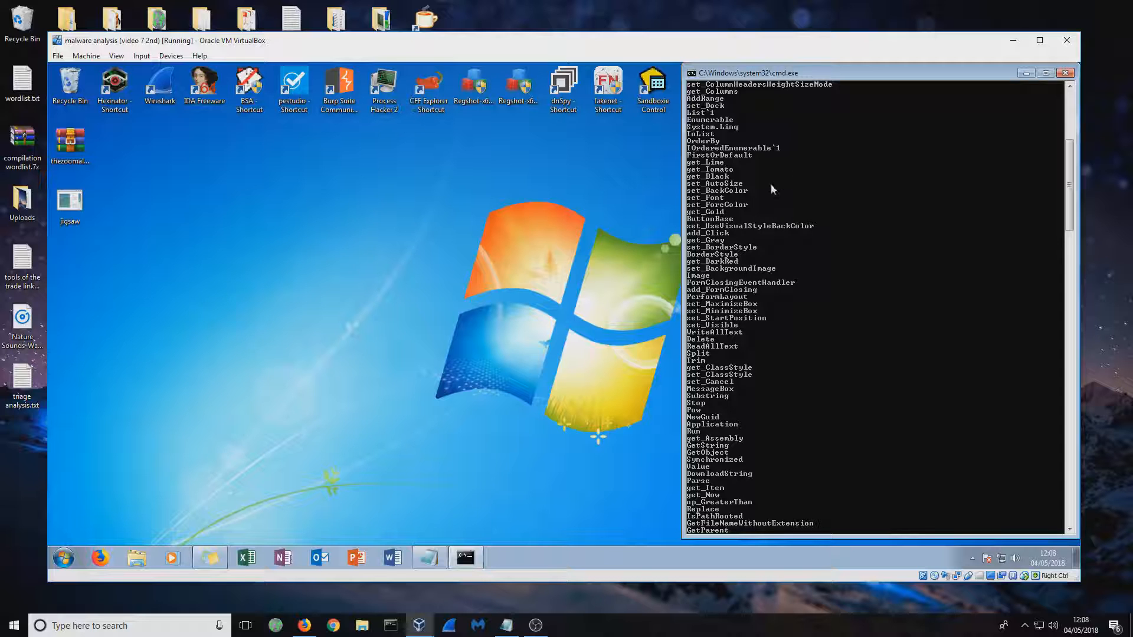
{"action": "scroll", "coordinate": [750, 295], "scroll_direction": "down", "scroll_amount": 20}
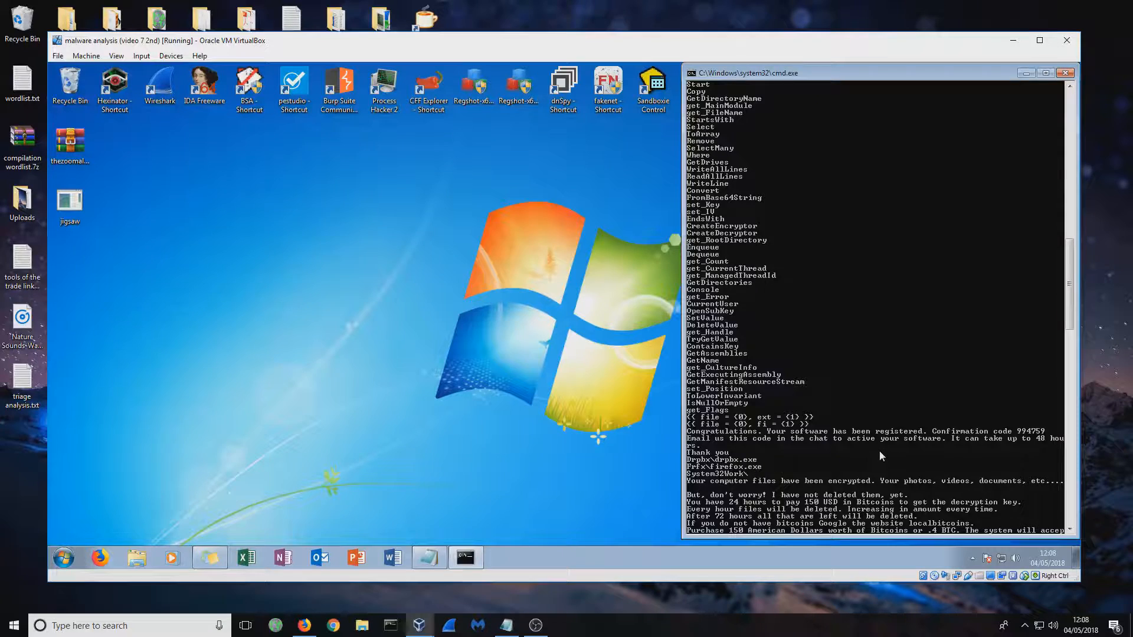
{"action": "scroll", "coordinate": [883, 453], "scroll_direction": "down", "scroll_amount": 5}
{"action": "scroll", "coordinate": [882, 451], "scroll_direction": "down", "scroll_amount": 3}
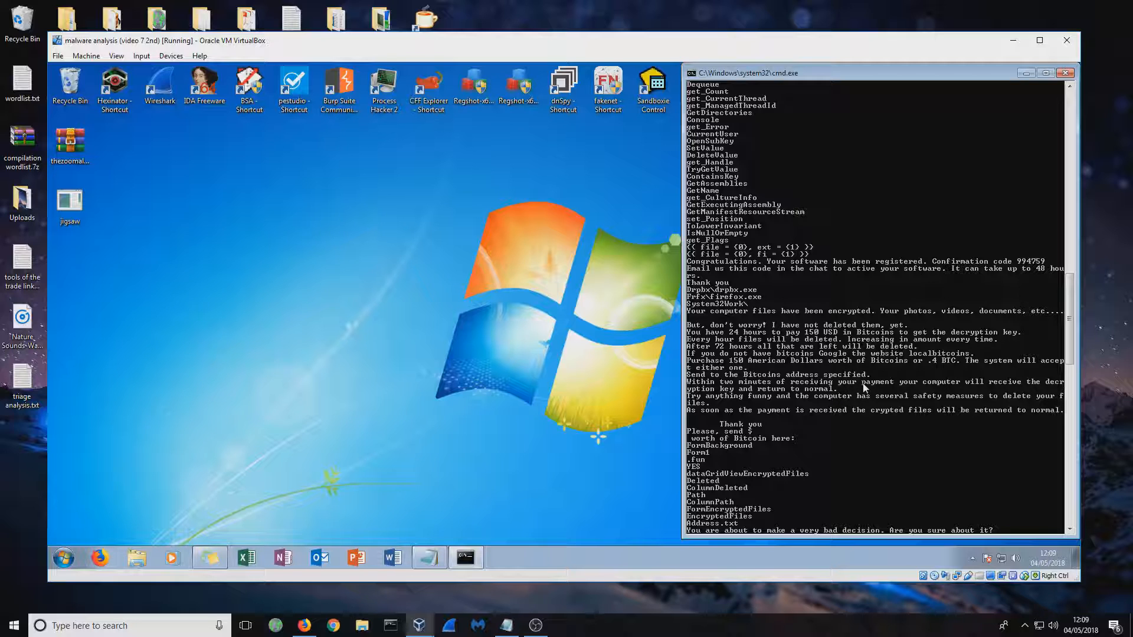
{"action": "scroll", "coordinate": [863, 383], "scroll_direction": "down", "scroll_amount": 8}
{"action": "scroll", "coordinate": [859, 378], "scroll_direction": "down", "scroll_amount": 4}
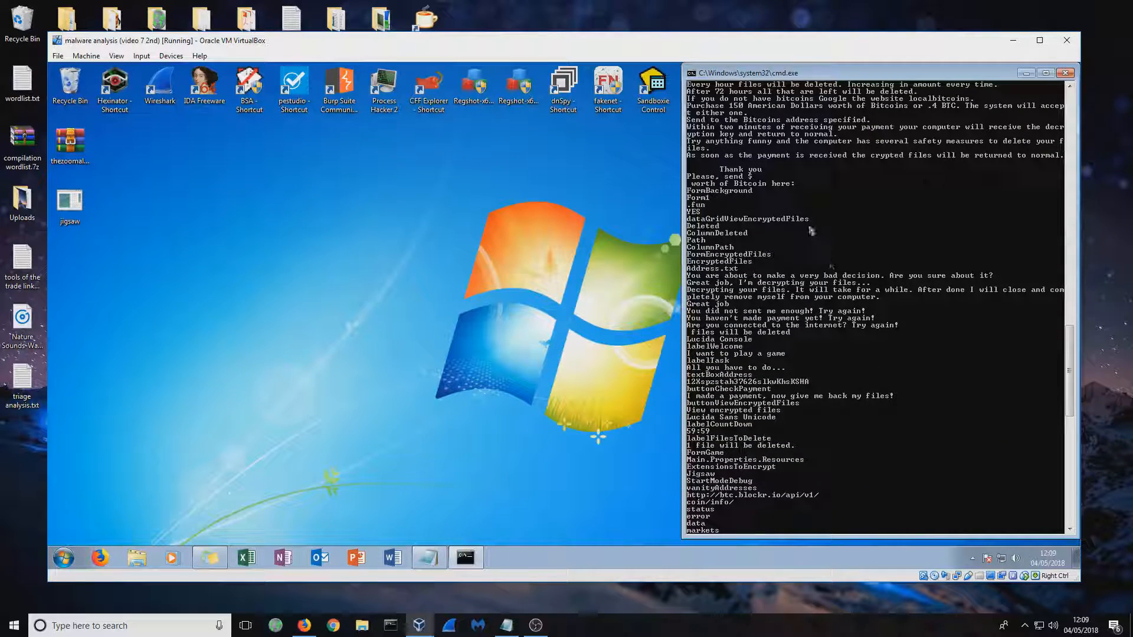
Copy the strings output from the command window, paste it into the Notepad document, check its beginning and minimize Notepad
{"action": "right_click", "coordinate": [699, 191]}
{"action": "left_click", "coordinate": [713, 198]}
{"action": "scroll", "coordinate": [784, 416], "scroll_direction": "down", "scroll_amount": 3}
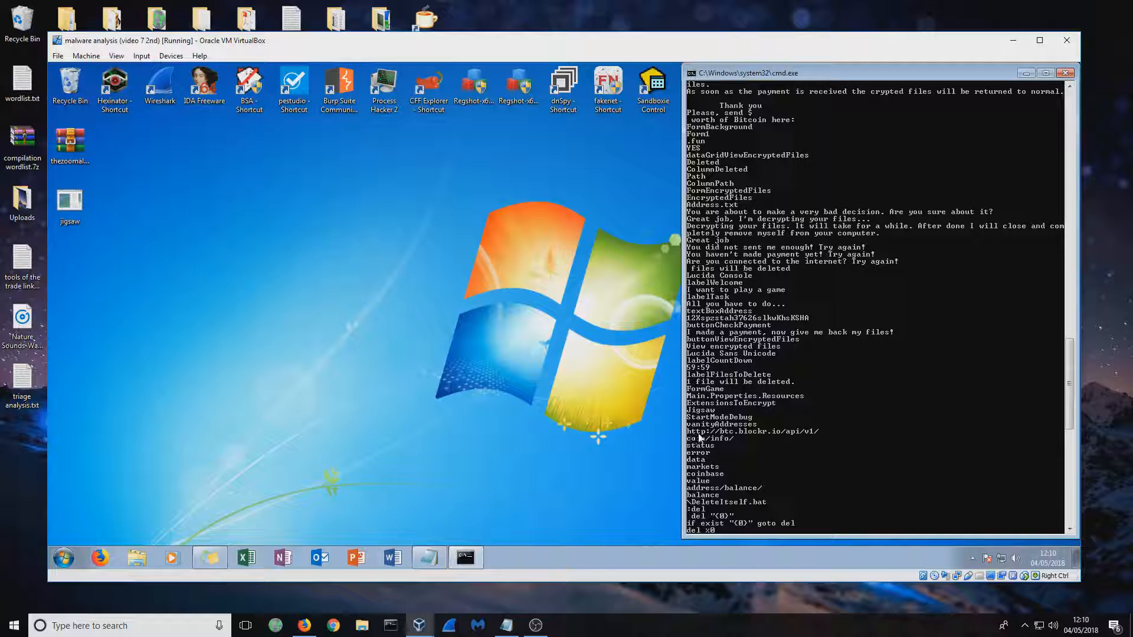
{"action": "left_click", "coordinate": [429, 558]}
{"action": "right_click", "coordinate": [213, 204]}
{"action": "left_click", "coordinate": [261, 260]}
{"action": "left_click_drag", "start_coordinate": [259, 162], "coordinate": [400, 146]}
{"action": "left_click_drag", "start_coordinate": [721, 483], "coordinate": [729, 189]}
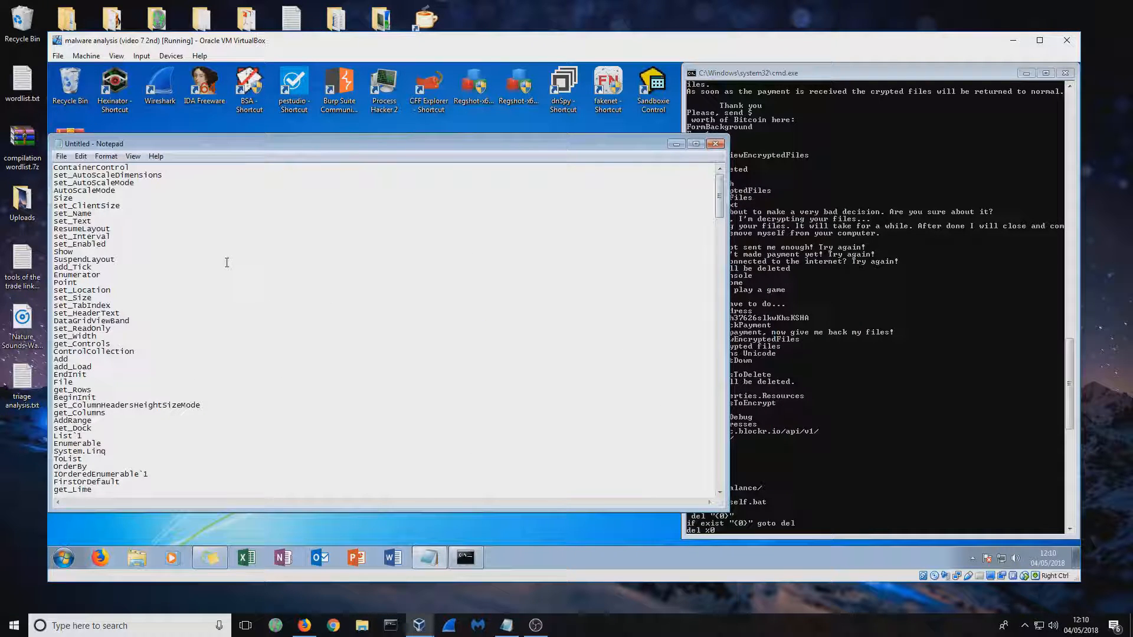
{"action": "left_click", "coordinate": [676, 144]}
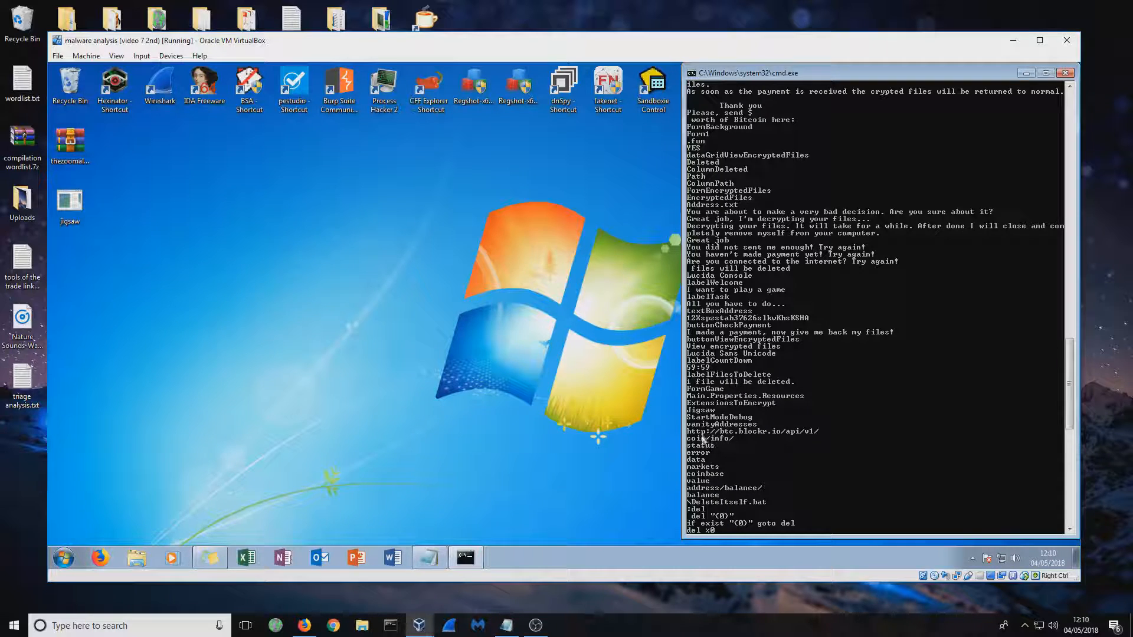
Examine the rest of the strings output, from the Bitcoin API address through the version information to the closing manifest
{"action": "scroll", "coordinate": [769, 441], "scroll_direction": "down", "scroll_amount": 3}
{"action": "scroll", "coordinate": [769, 442], "scroll_direction": "down", "scroll_amount": 4}
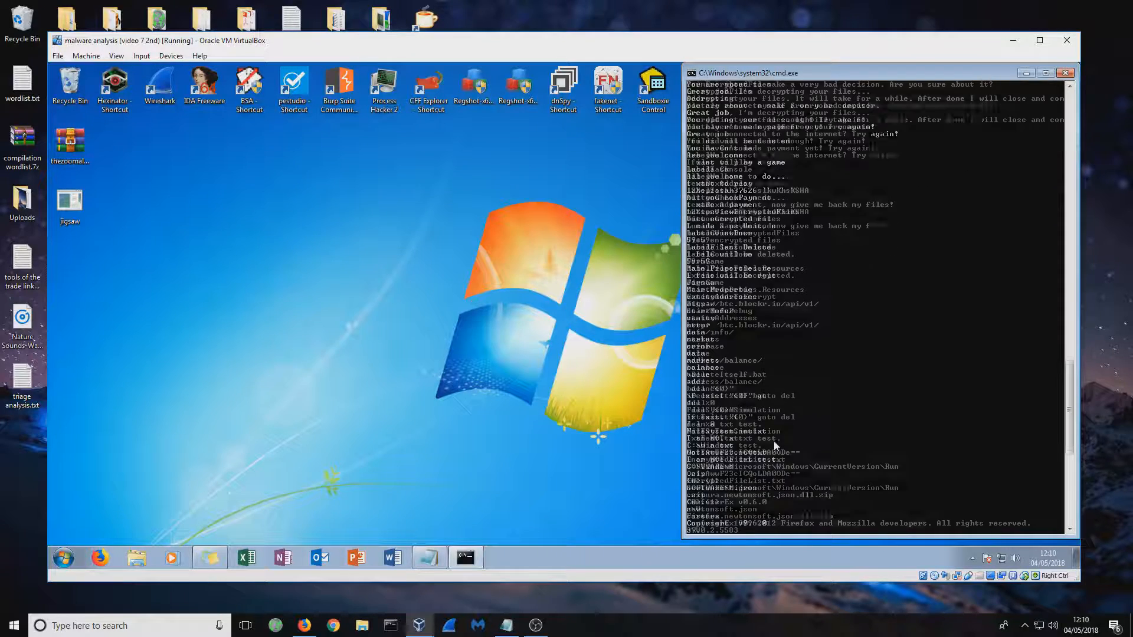
{"action": "scroll", "coordinate": [775, 446], "scroll_direction": "down", "scroll_amount": 1}
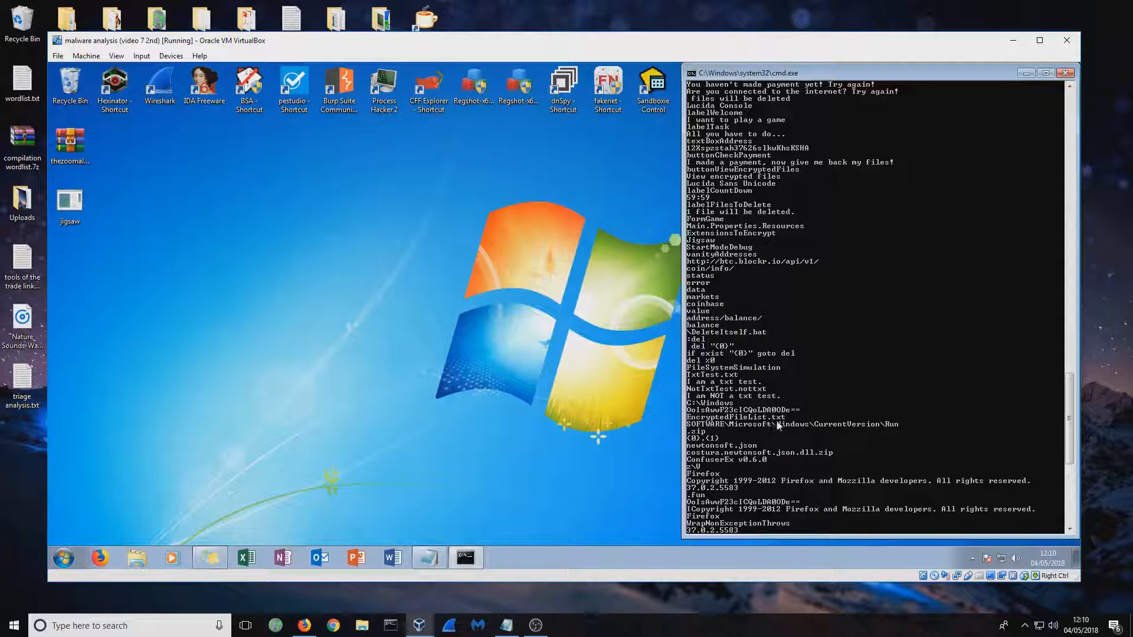
{"action": "scroll", "coordinate": [777, 424], "scroll_direction": "down", "scroll_amount": 4}
{"action": "scroll", "coordinate": [779, 427], "scroll_direction": "down", "scroll_amount": 5}
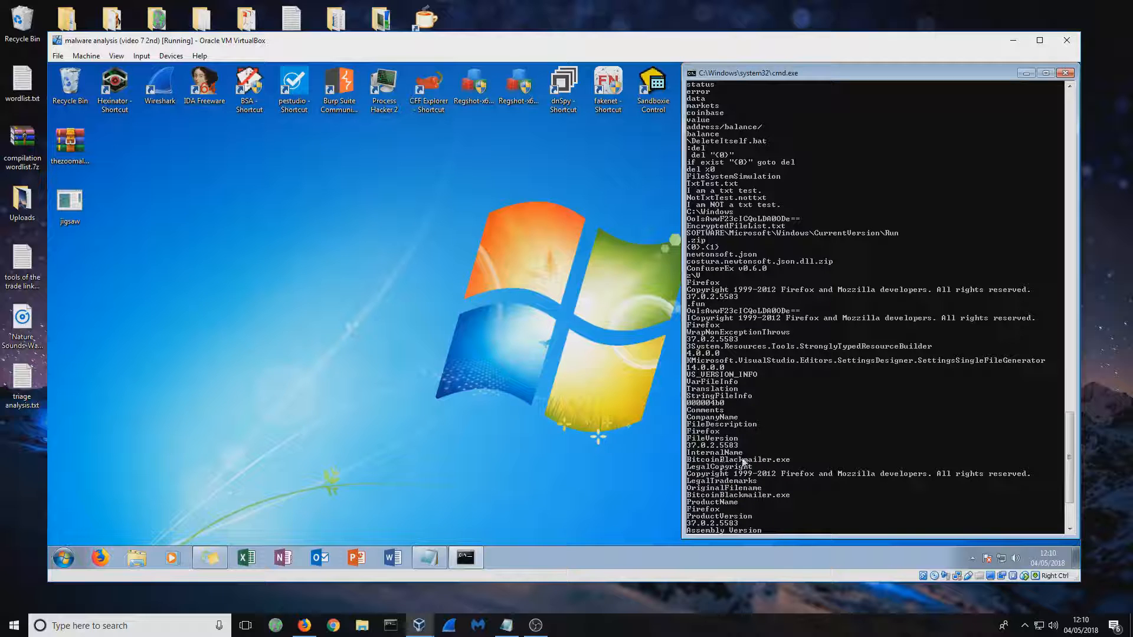
{"action": "scroll", "coordinate": [756, 444], "scroll_direction": "down", "scroll_amount": 2}
{"action": "scroll", "coordinate": [757, 449], "scroll_direction": "down", "scroll_amount": 3}
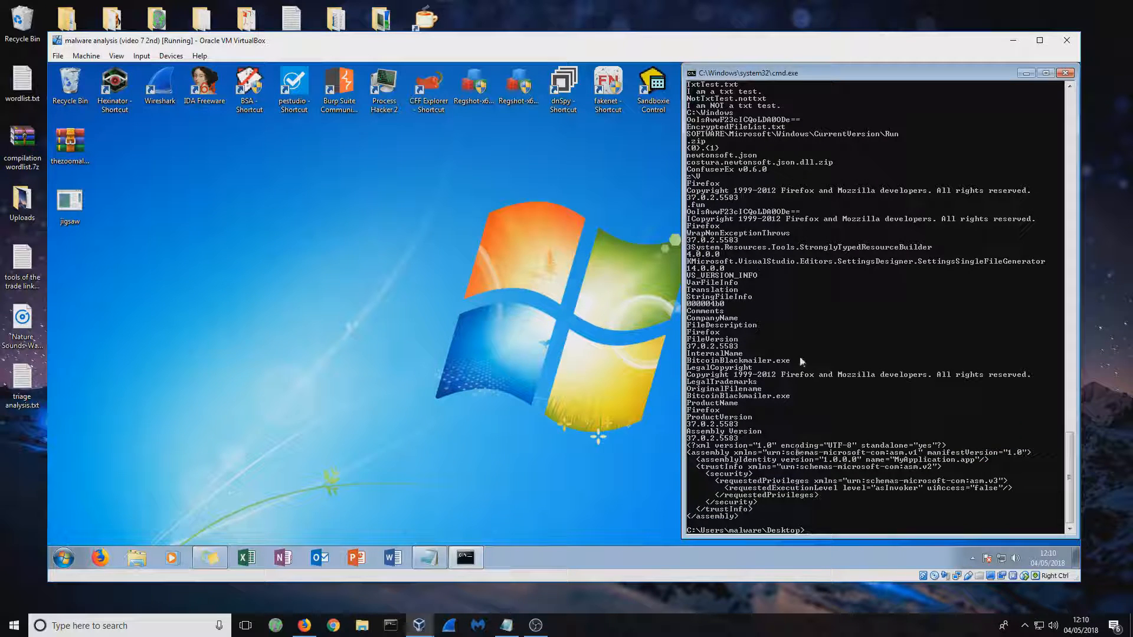
{"action": "scroll", "coordinate": [812, 356], "scroll_direction": "up", "scroll_amount": 9}
{"action": "left_click_drag", "start_coordinate": [1070, 444], "coordinate": [1016, 101]}
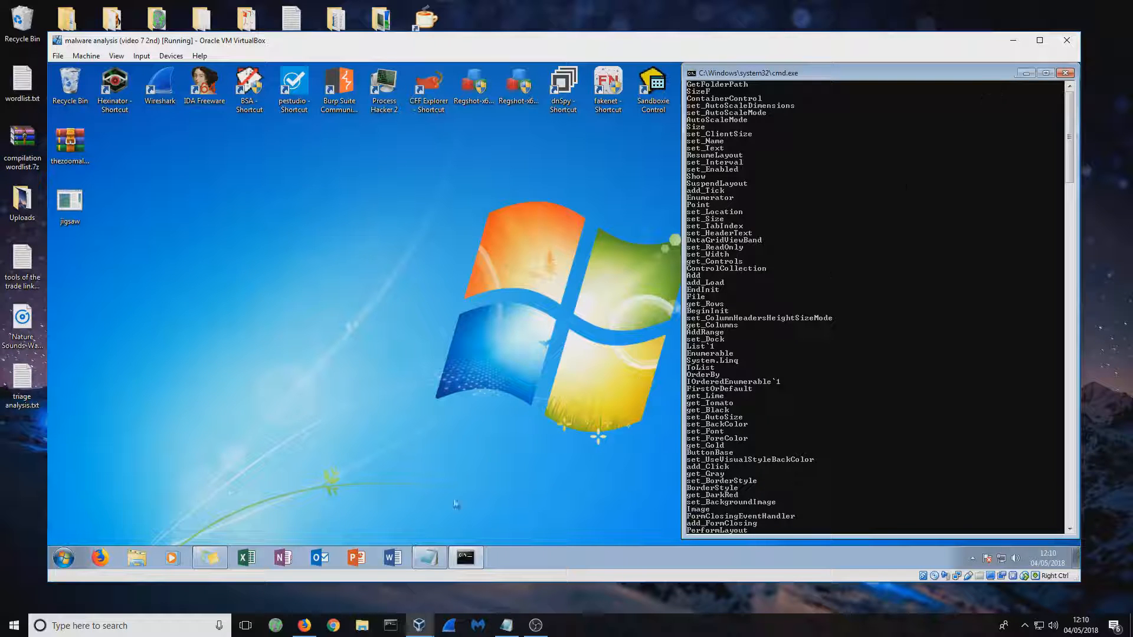
Look over the function names in the first part of the strings output and close the command window
{"action": "left_click", "coordinate": [481, 262]}
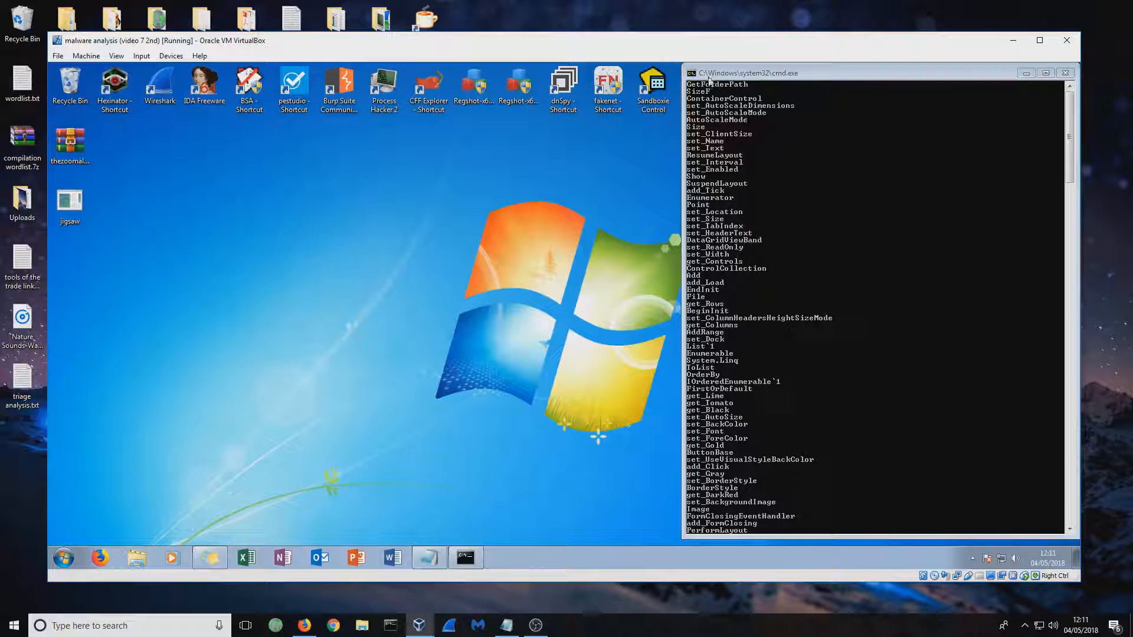
{"action": "left_click", "coordinate": [706, 99]}
{"action": "scroll", "coordinate": [740, 397], "scroll_direction": "down", "scroll_amount": 6}
{"action": "scroll", "coordinate": [741, 400], "scroll_direction": "down", "scroll_amount": 15}
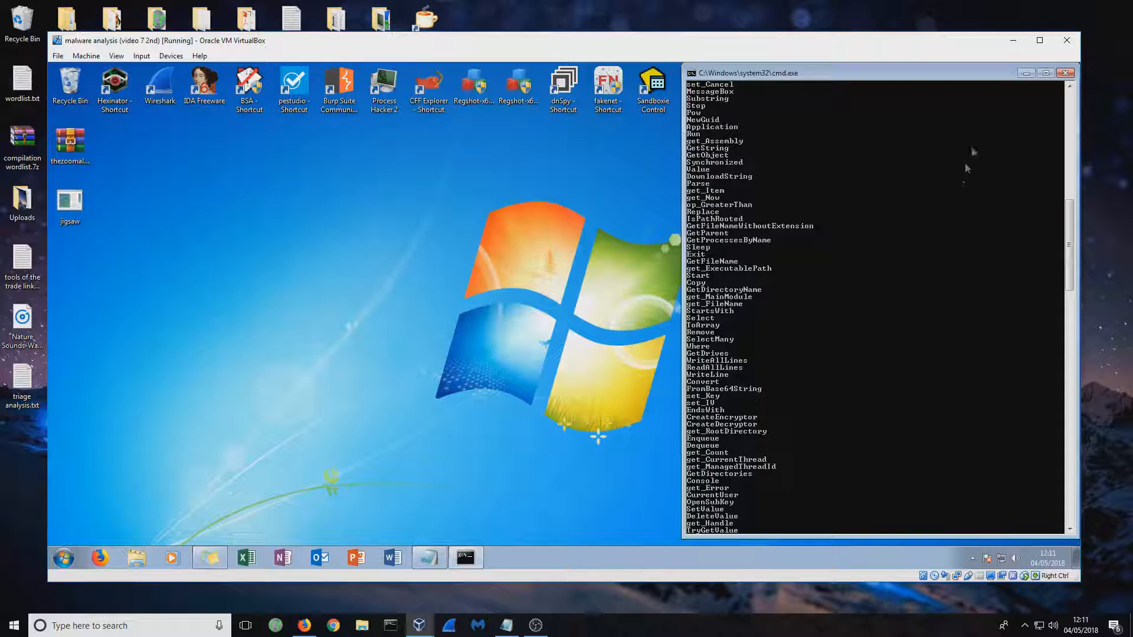
{"action": "left_click", "coordinate": [1065, 73]}
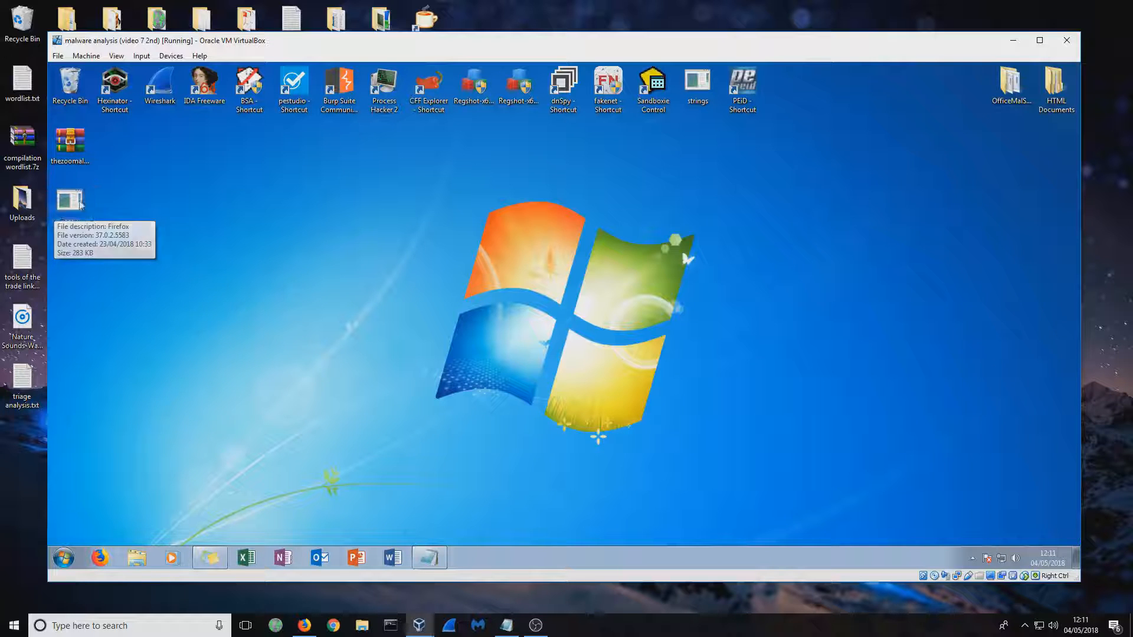
Restore the Notepad document with the copied strings, move its window to the middle of the desktop and highlight the first function names
{"action": "left_click", "coordinate": [429, 557]}
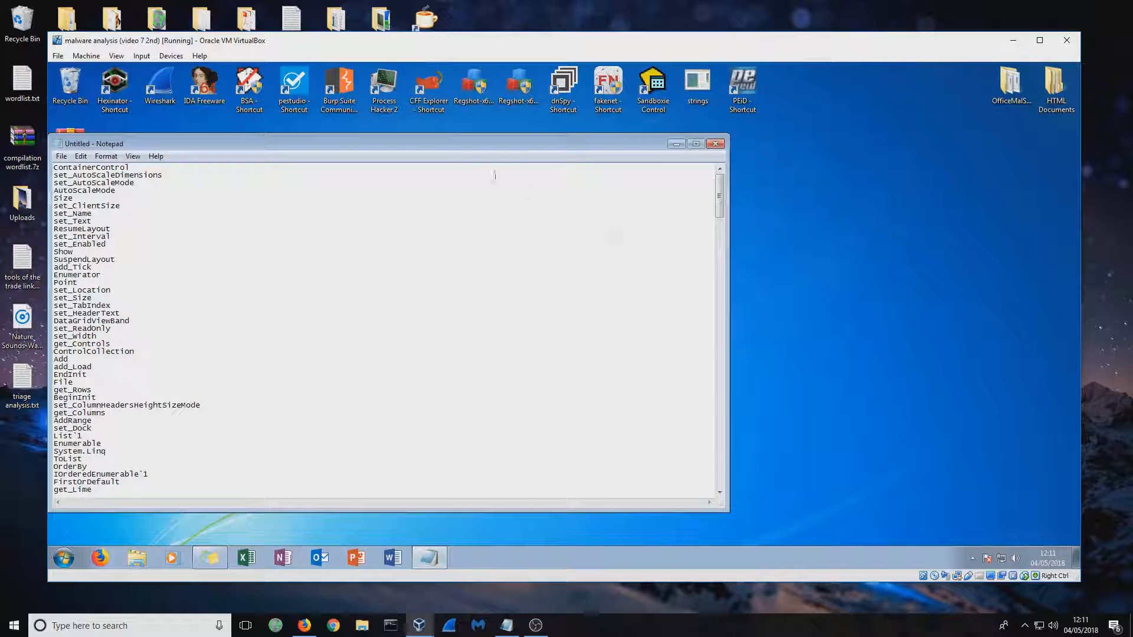
{"action": "left_click_drag", "start_coordinate": [438, 144], "coordinate": [603, 112]}
{"action": "mouse_move", "coordinate": [880, 170]}
{"action": "left_mouse_down"}
{"action": "mouse_move", "coordinate": [891, 473]}
{"action": "mouse_move", "coordinate": [879, 163]}
{"action": "left_mouse_up"}
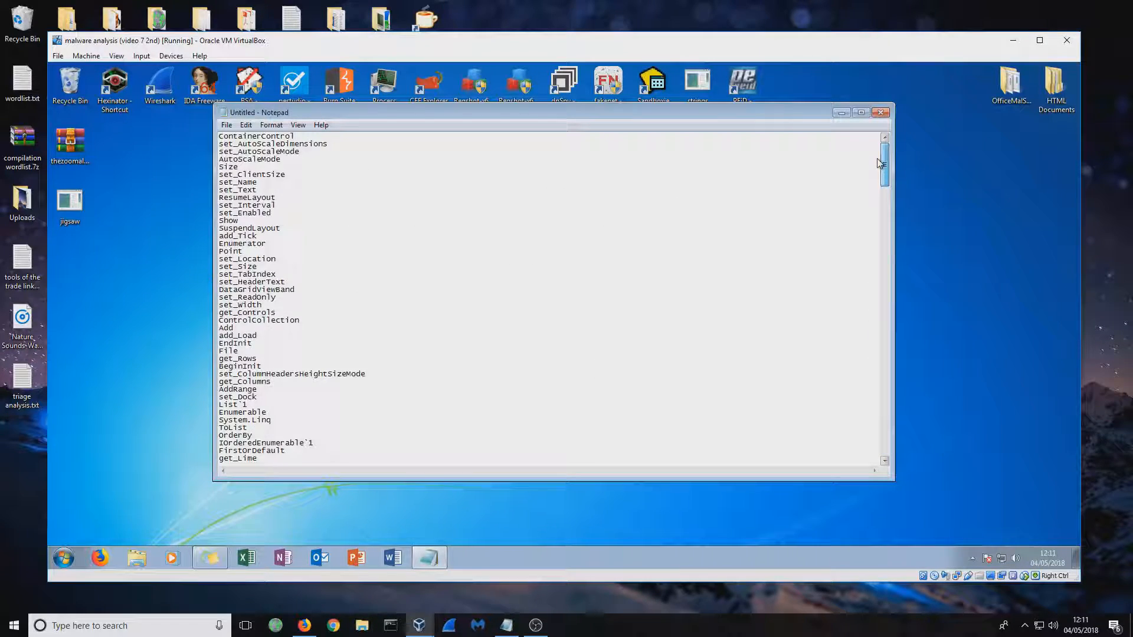
{"action": "left_click_drag", "start_coordinate": [220, 166], "coordinate": [271, 404]}
{"action": "left_click", "coordinate": [325, 292]}
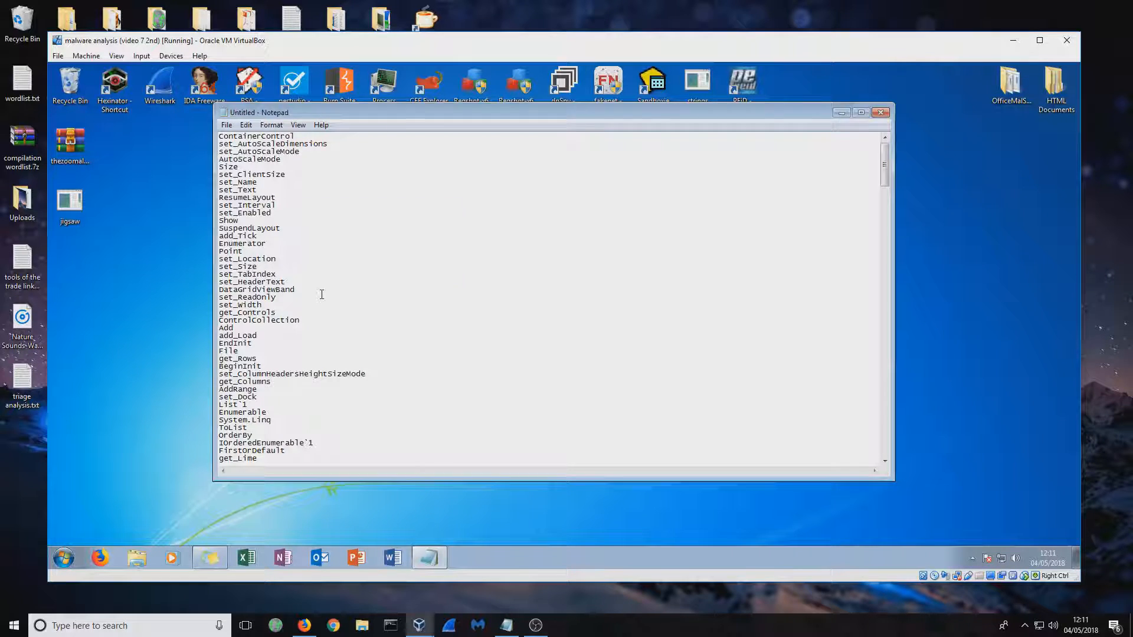
Search the strings text for "sleep" and inspect the function names around the match
{"action": "key", "text": "ctrl+f"}
{"action": "type", "text": "sleep"}
{"action": "key", "text": "Return"}
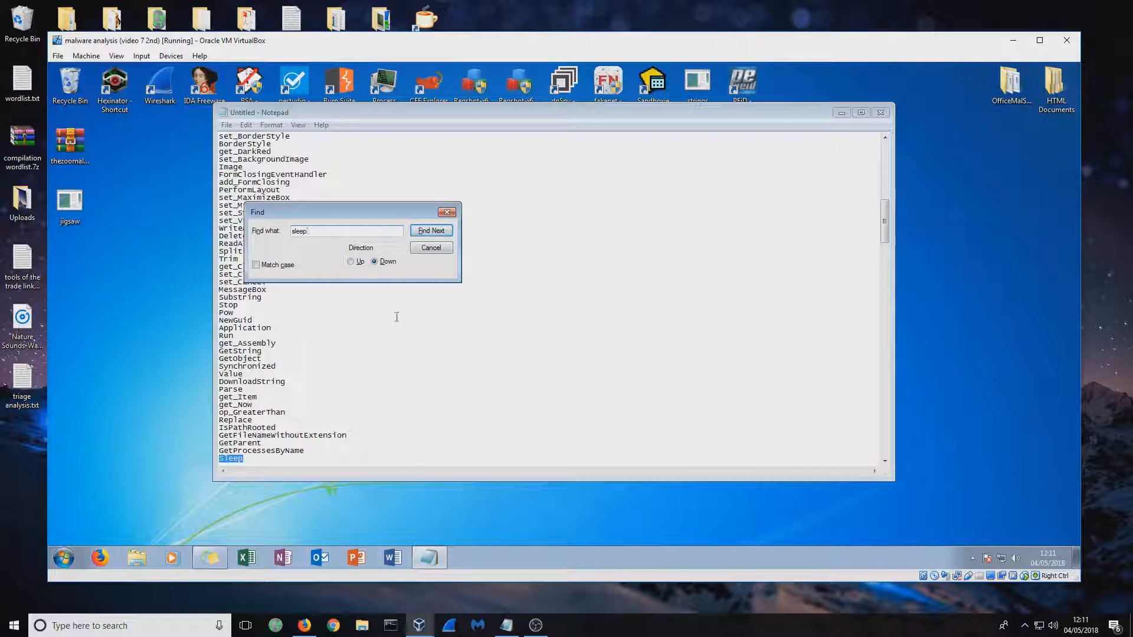
{"action": "left_click", "coordinate": [446, 212]}
{"action": "scroll", "coordinate": [326, 394], "scroll_direction": "down", "scroll_amount": 3}
{"action": "scroll", "coordinate": [326, 395], "scroll_direction": "down", "scroll_amount": 2}
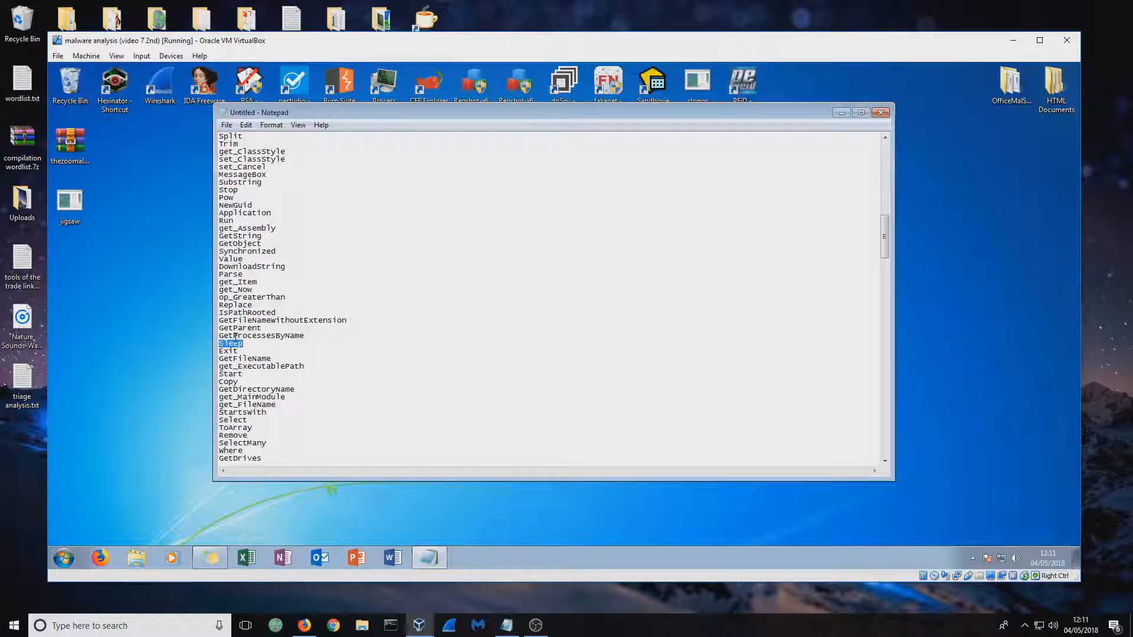
Examine the function names in the strings text from the beginning down to the encryption and file-handling functions
{"action": "scroll", "coordinate": [251, 331], "scroll_direction": "up", "scroll_amount": 9}
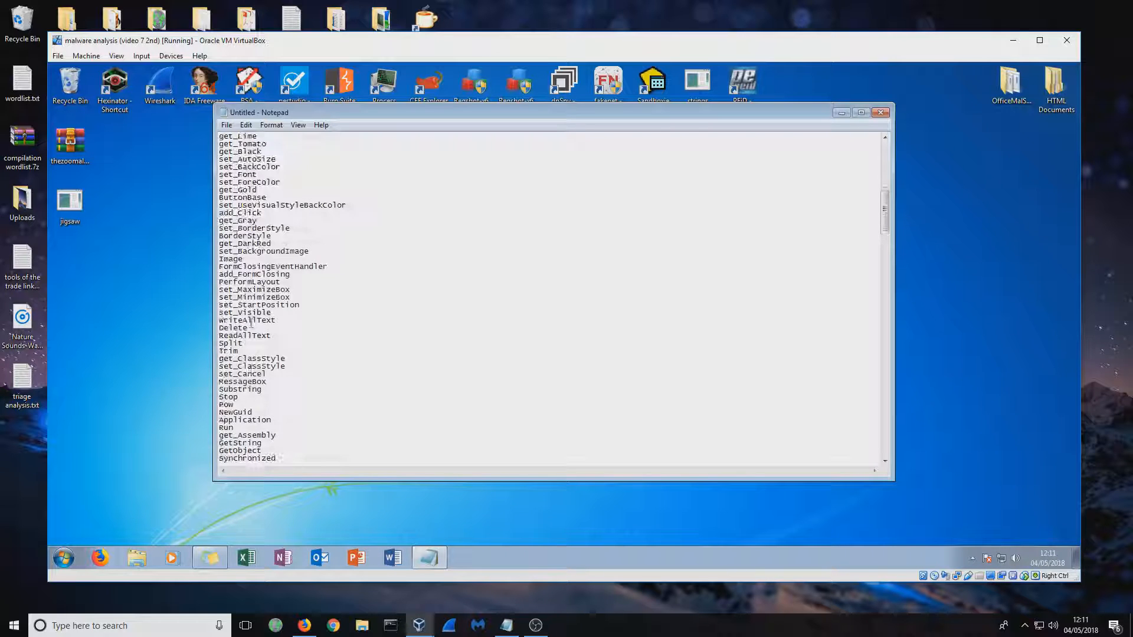
{"action": "scroll", "coordinate": [272, 302], "scroll_direction": "up", "scroll_amount": 5}
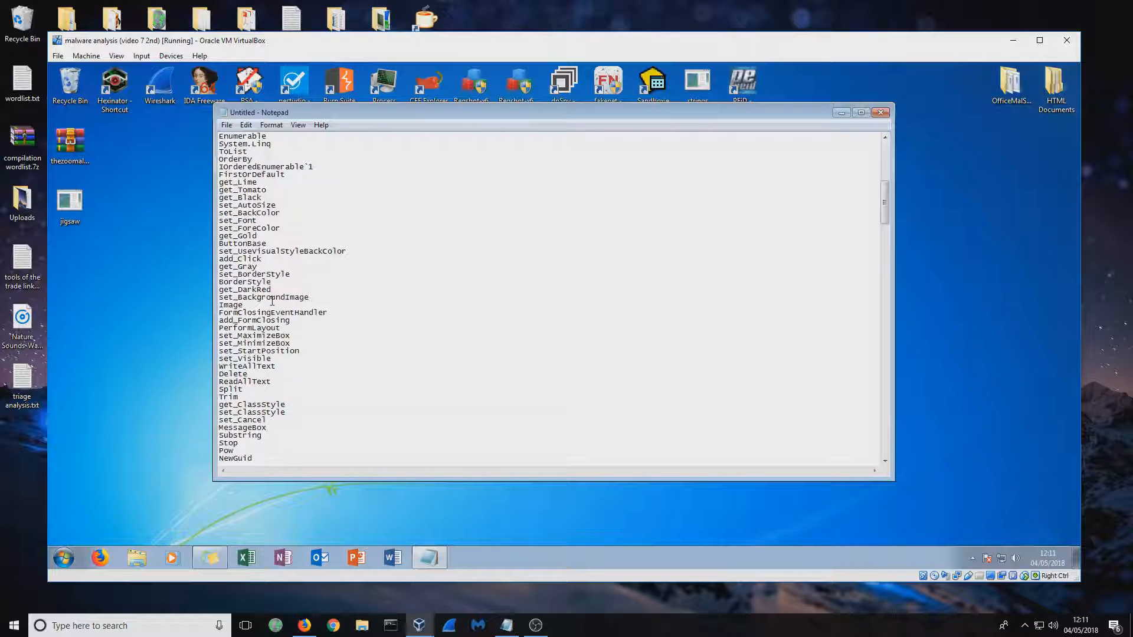
{"action": "scroll", "coordinate": [272, 302], "scroll_direction": "up", "scroll_amount": 9}
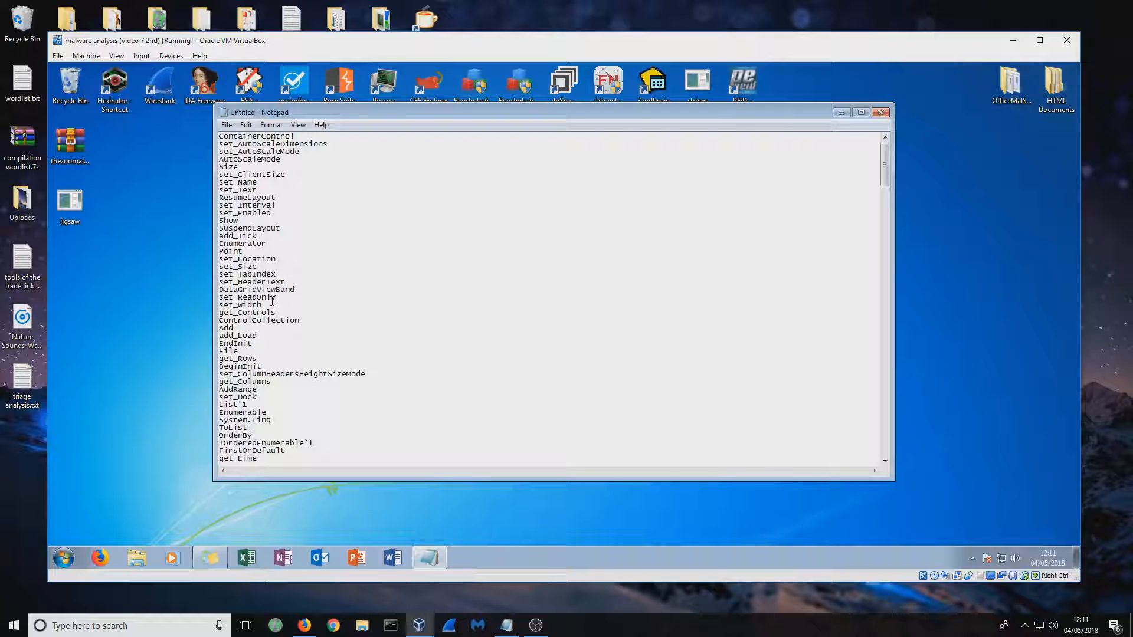
{"action": "scroll", "coordinate": [272, 302], "scroll_direction": "down", "scroll_amount": 20}
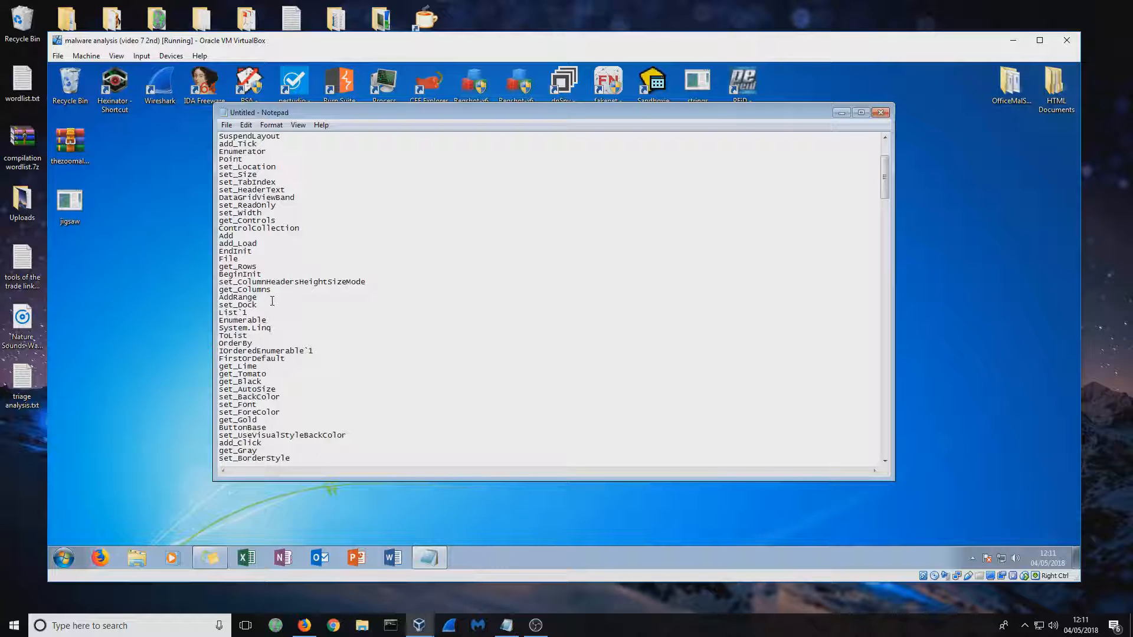
{"action": "scroll", "coordinate": [272, 302], "scroll_direction": "down", "scroll_amount": 4}
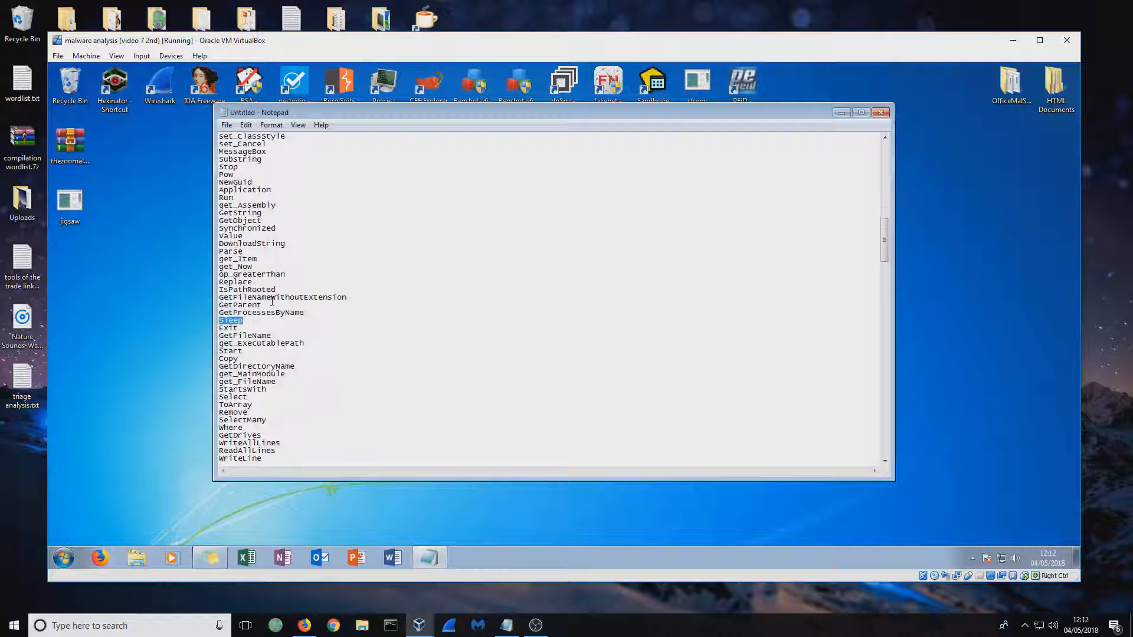
{"action": "scroll", "coordinate": [233, 323], "scroll_direction": "down", "scroll_amount": 5}
{"action": "scroll", "coordinate": [234, 324], "scroll_direction": "down", "scroll_amount": 13}
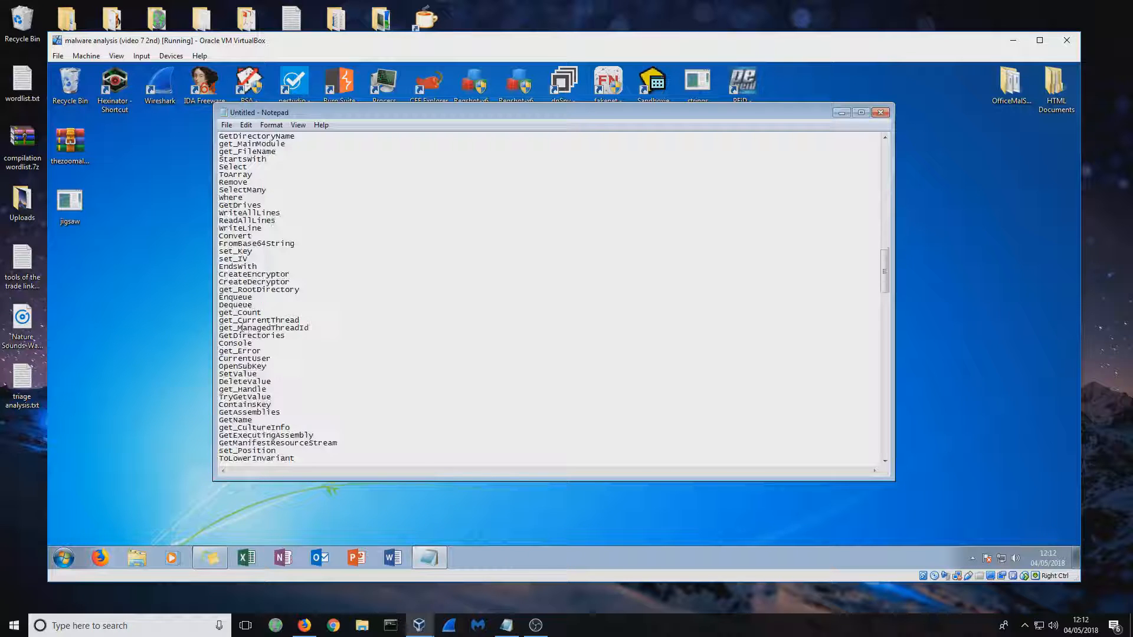
Examine the section below the function names and highlight the fake software registration message with its activation instructions
{"action": "left_click_drag", "start_coordinate": [297, 352], "coordinate": [248, 336]}
{"action": "left_click", "coordinate": [243, 144]}
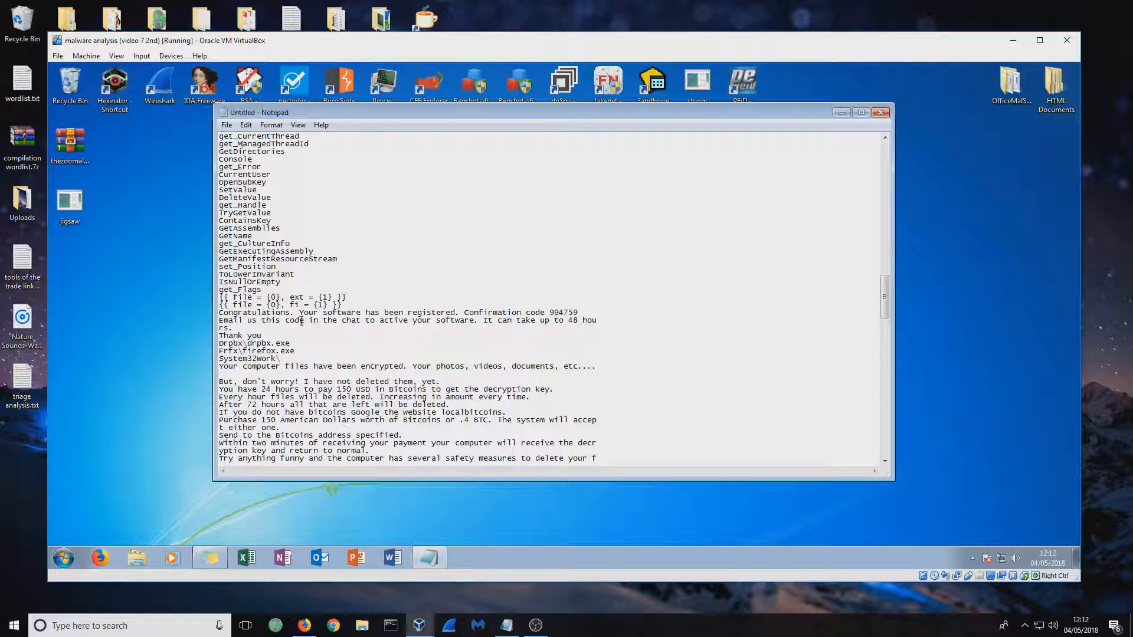
{"action": "scroll", "coordinate": [302, 321], "scroll_direction": "up", "scroll_amount": 5}
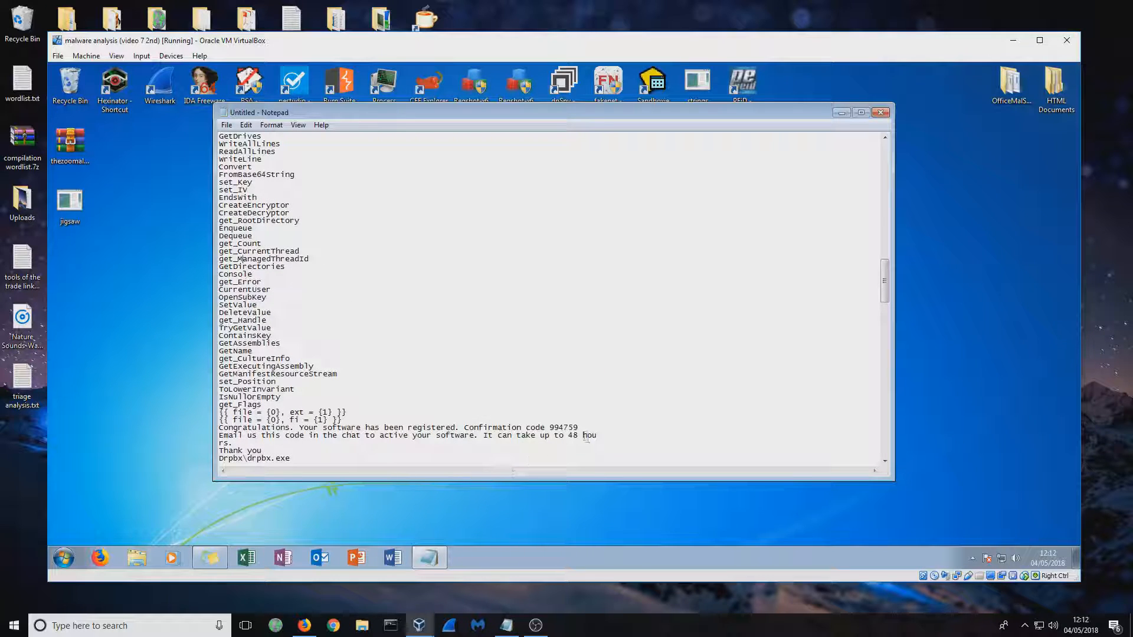
{"action": "left_click_drag", "start_coordinate": [597, 436], "coordinate": [223, 427]}
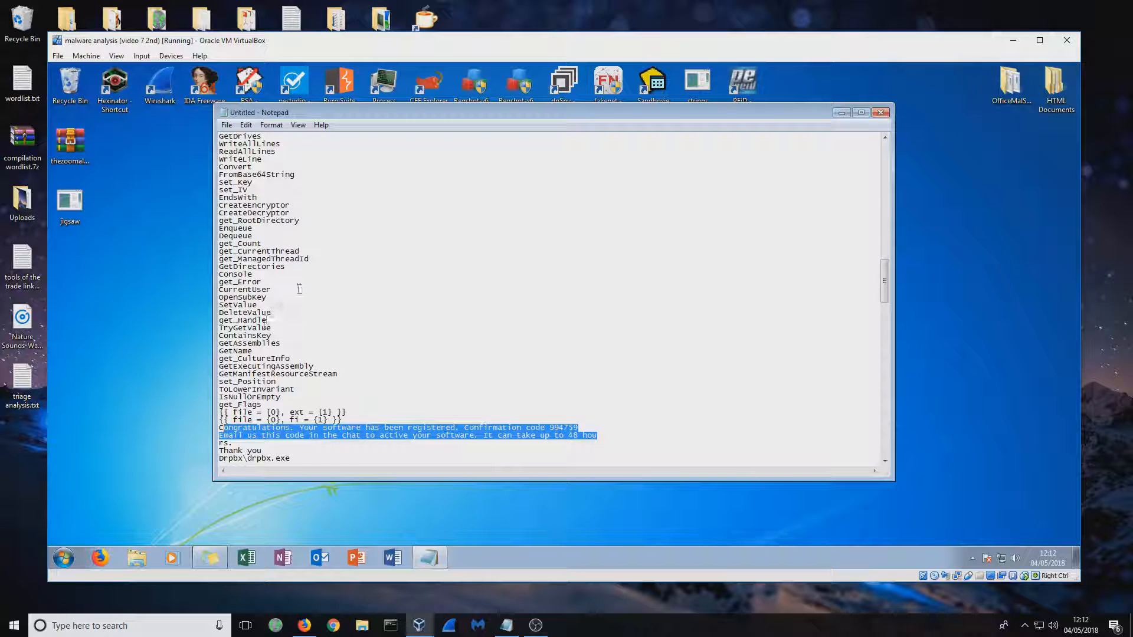
Highlight the long block of function names preceding the registration message, and clear the selection
{"action": "scroll", "coordinate": [300, 289], "scroll_direction": "up", "scroll_amount": 5}
{"action": "left_click_drag", "start_coordinate": [286, 397], "coordinate": [235, 127]}
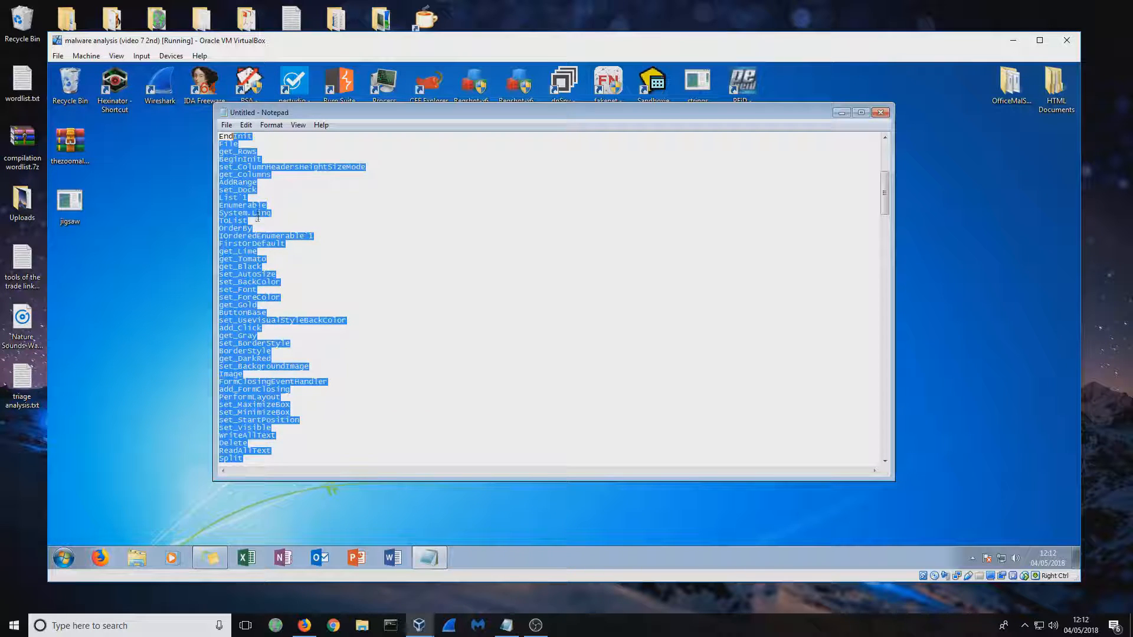
{"action": "left_click", "coordinate": [257, 219]}
Find the executable paths above the ransom message and highlight Drpbx\drpbx.exe and Frfx\firefox.exe
{"action": "scroll", "coordinate": [258, 283], "scroll_direction": "down", "scroll_amount": 6}
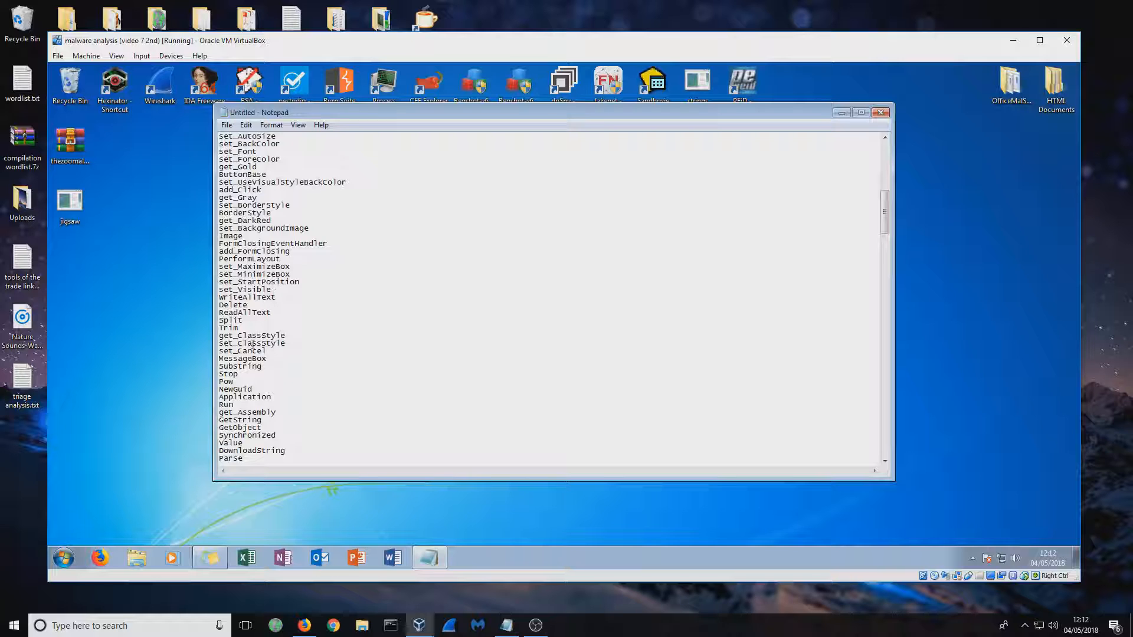
{"action": "scroll", "coordinate": [253, 344], "scroll_direction": "down", "scroll_amount": 15}
{"action": "scroll", "coordinate": [280, 383], "scroll_direction": "down", "scroll_amount": 9}
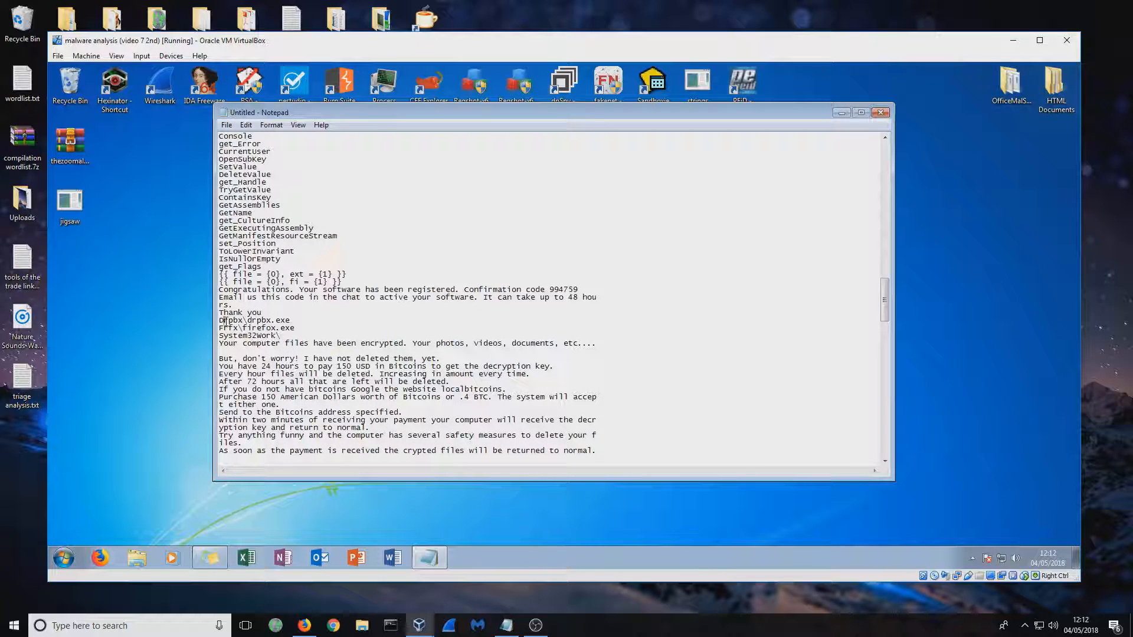
{"action": "left_click_drag", "start_coordinate": [224, 322], "coordinate": [301, 327]}
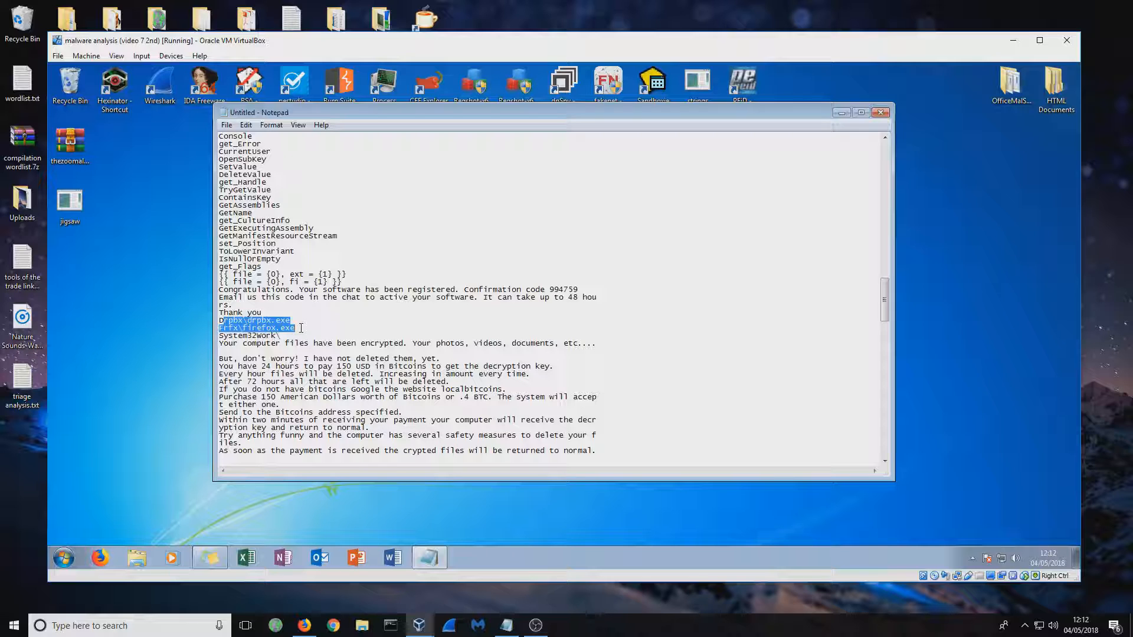
{"action": "left_click", "coordinate": [318, 337]}
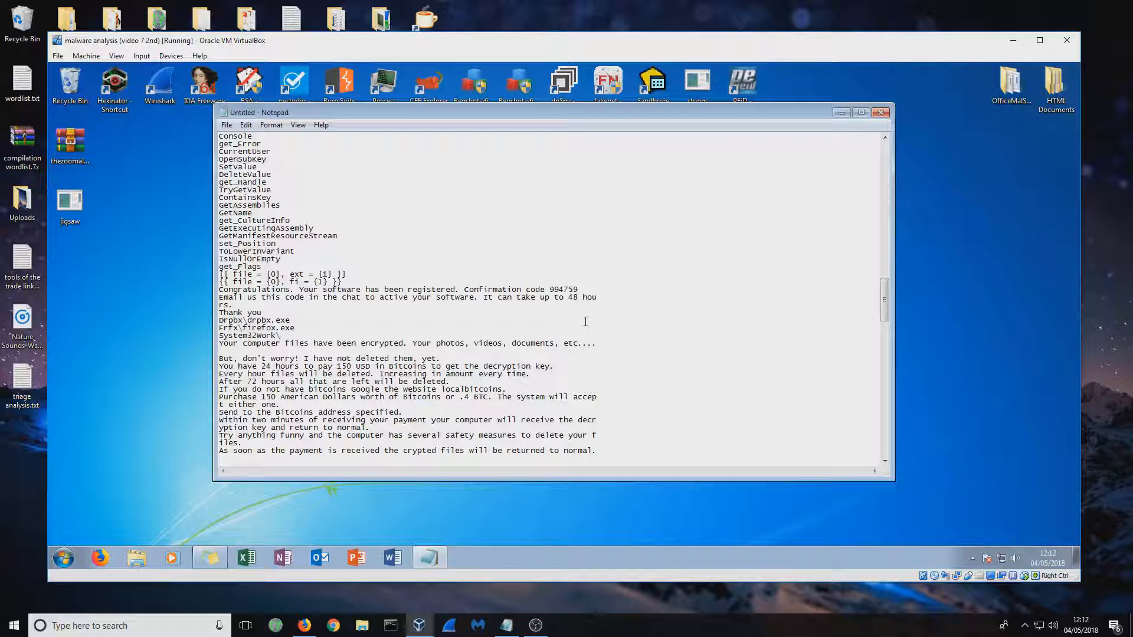
Search downward through the strings text for "ip" until the last match, and close the search
{"action": "key", "text": "ctrl+f"}
{"action": "type", "text": "ip"}
{"action": "key", "text": "Return"}
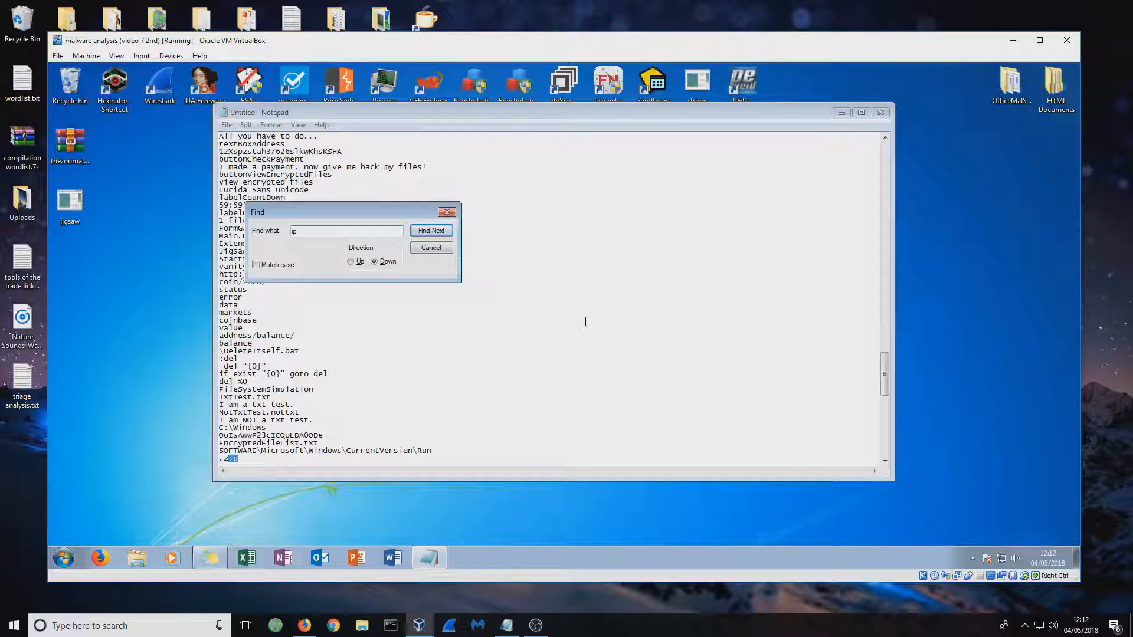
{"action": "left_click", "coordinate": [445, 232]}
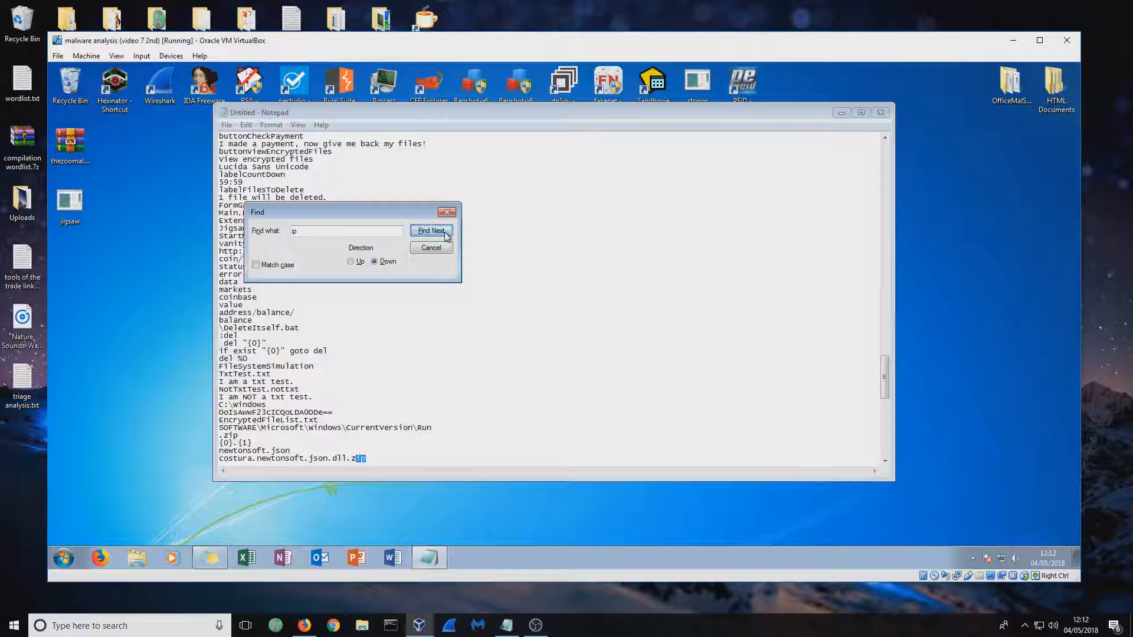
{"action": "left_click", "coordinate": [445, 232]}
{"action": "left_click", "coordinate": [445, 232]}
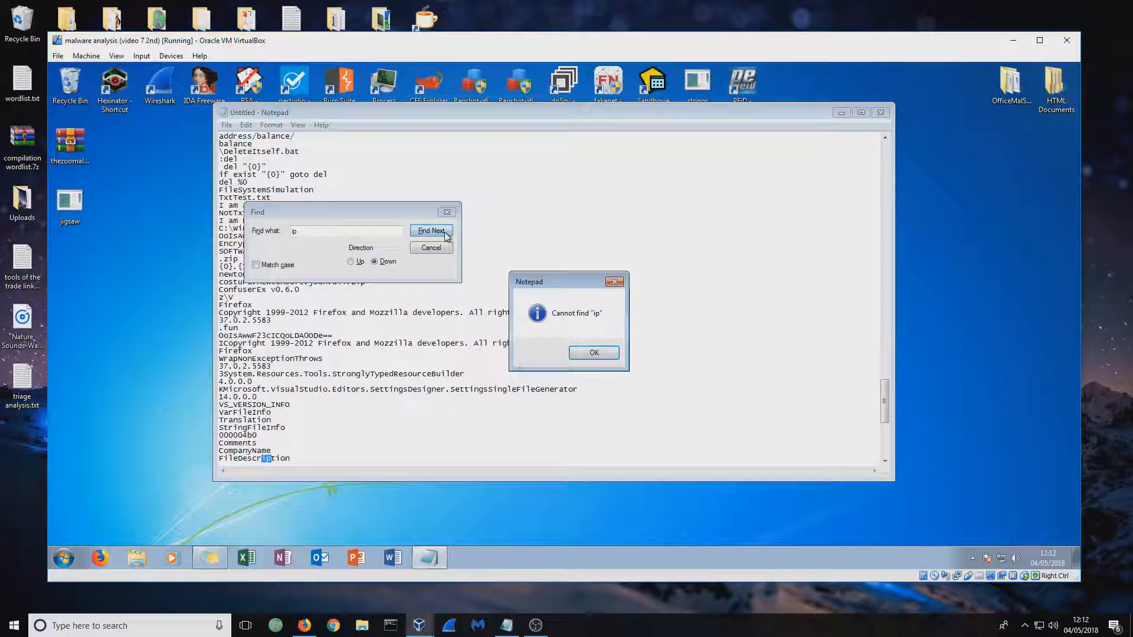
{"action": "left_click", "coordinate": [608, 354]}
{"action": "left_click", "coordinate": [446, 212]}
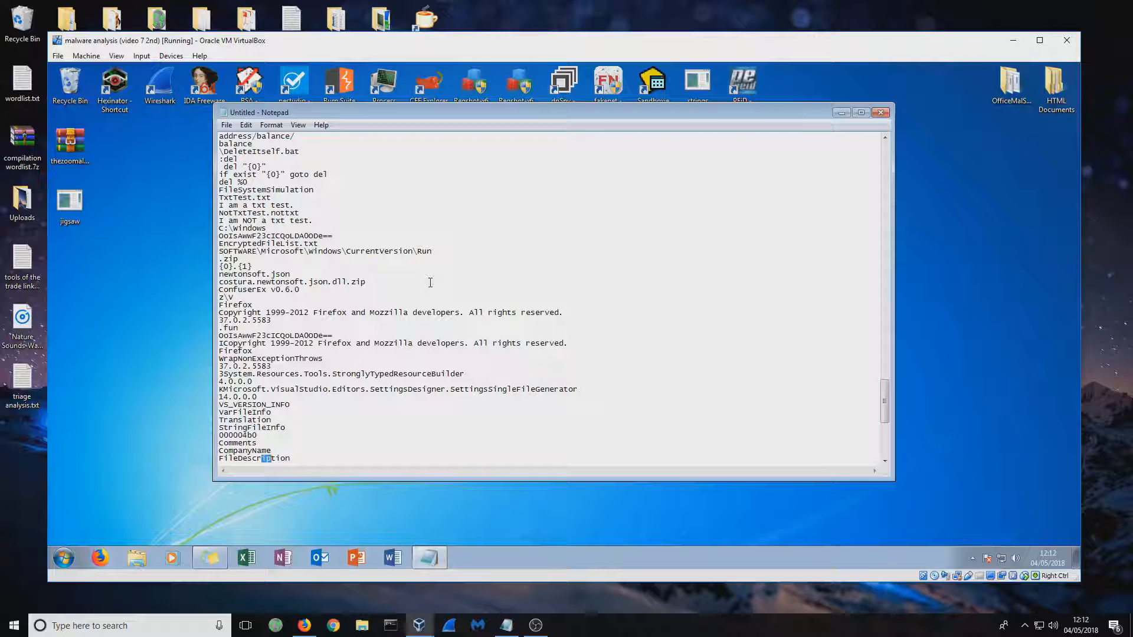
Search upward through the strings for "ip" back to the .zip entry, moving the search dialog clear of the text
{"action": "key", "text": "ctrl+f"}
{"action": "key", "text": "Return"}
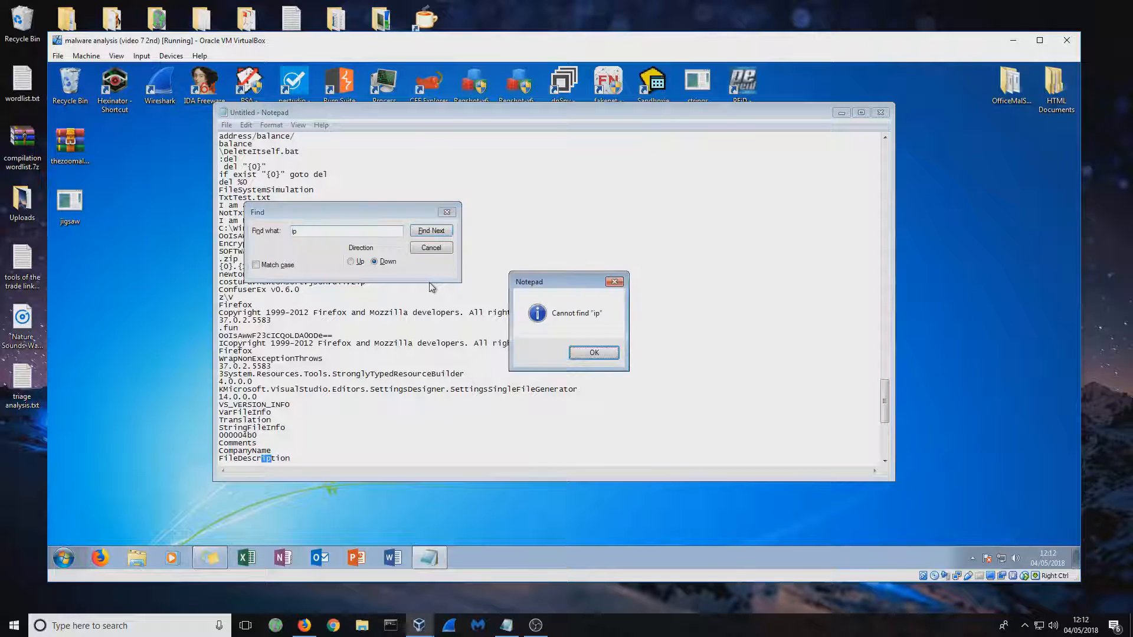
{"action": "left_click", "coordinate": [594, 353]}
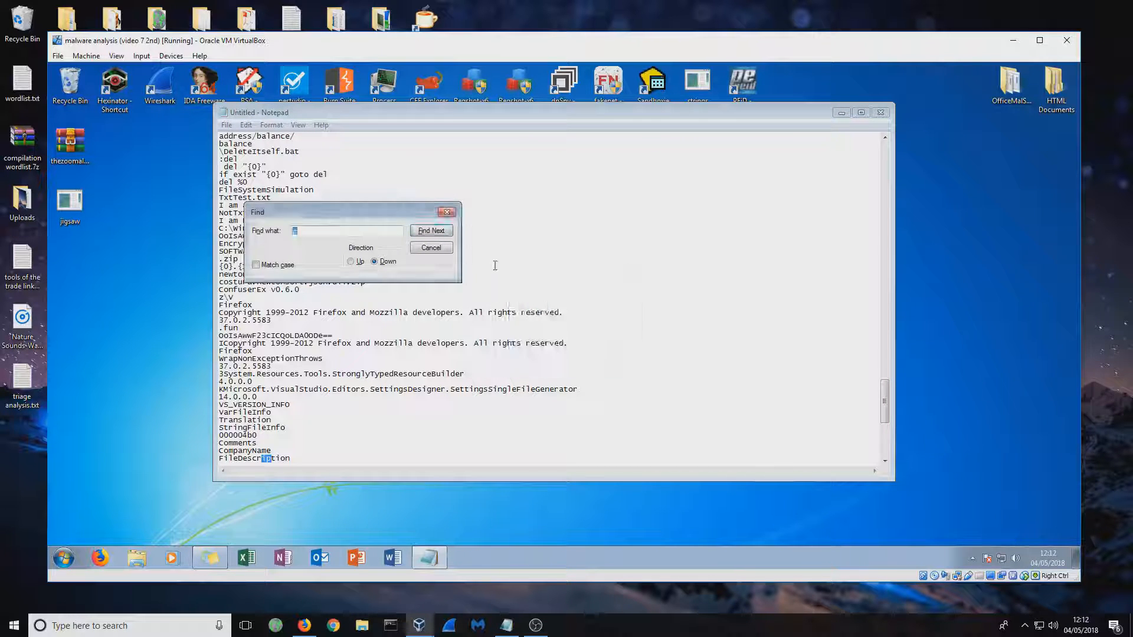
{"action": "left_click", "coordinate": [359, 262]}
{"action": "left_click", "coordinate": [432, 232]}
{"action": "left_click_drag", "start_coordinate": [366, 213], "coordinate": [692, 229]}
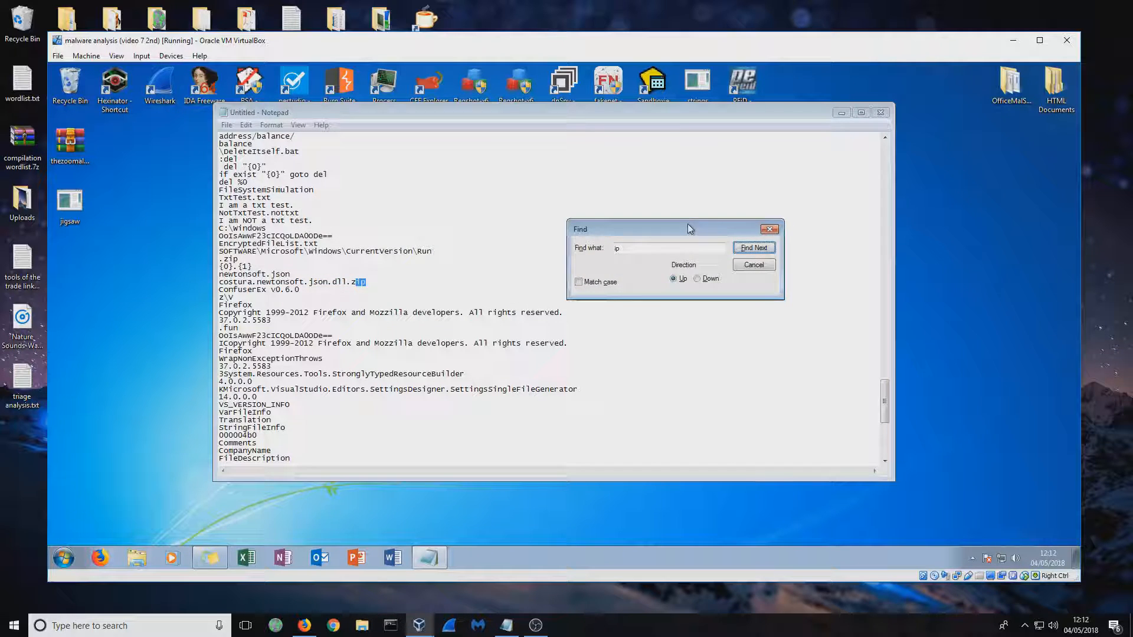
{"action": "left_click", "coordinate": [758, 248]}
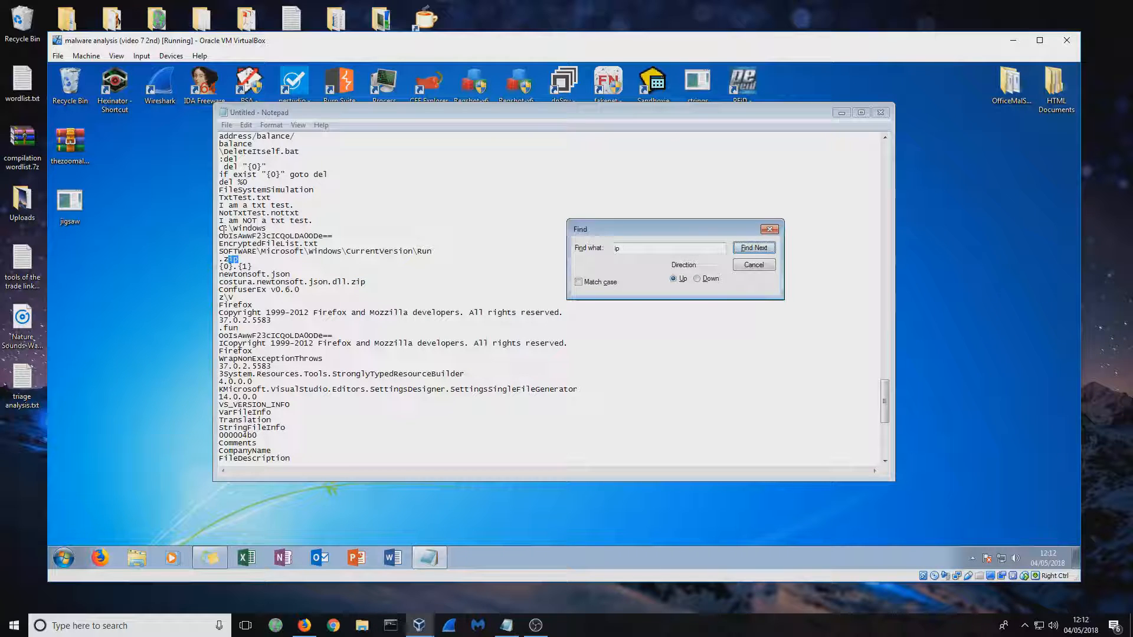
Highlight the strings from EncryptedFileList.txt through the CurrentVersion\Run registry path to .zip, and close the search dialog
{"action": "left_click_drag", "start_coordinate": [224, 228], "coordinate": [434, 258]}
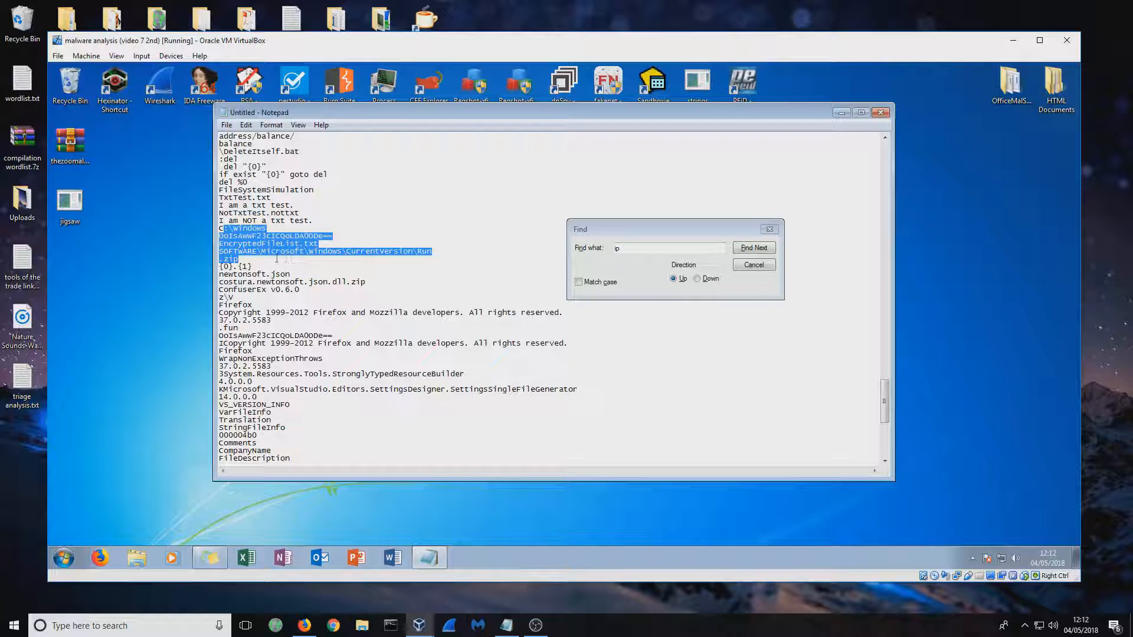
{"action": "left_click", "coordinate": [243, 258]}
{"action": "left_click_drag", "start_coordinate": [239, 260], "coordinate": [215, 244]}
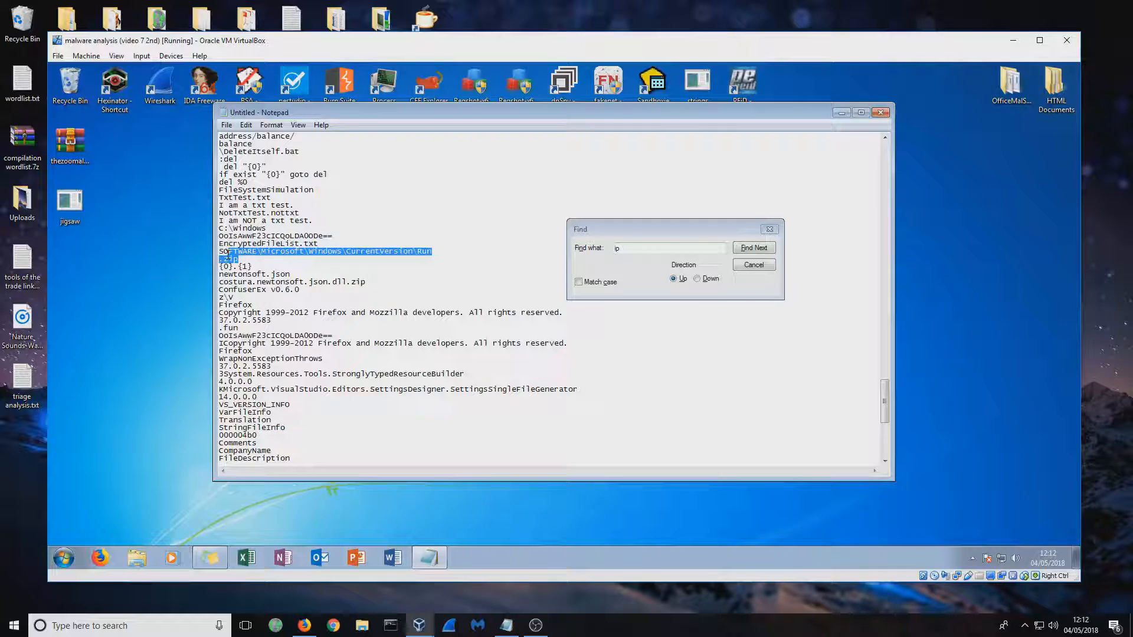
{"action": "left_click", "coordinate": [754, 265]}
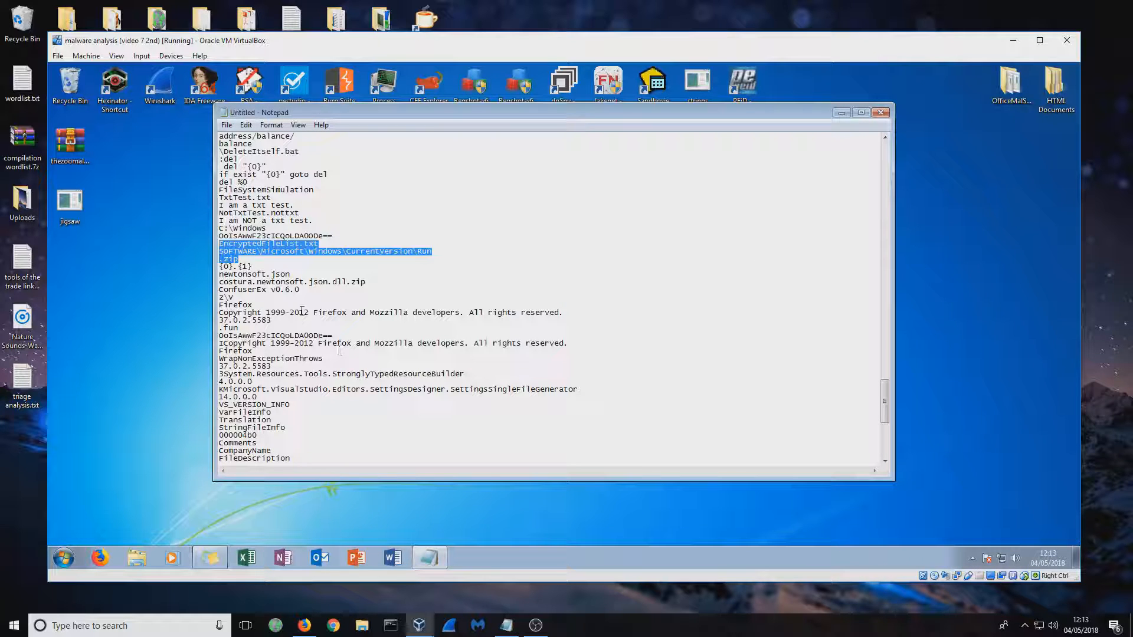
{"action": "left_click", "coordinate": [224, 219]}
{"action": "left_click_drag", "start_coordinate": [238, 259], "coordinate": [218, 244]}
Clear the highlight, skim the remaining strings and the early function names, and minimize the strings text window
{"action": "left_click", "coordinate": [395, 320]}
{"action": "scroll", "coordinate": [442, 378], "scroll_direction": "down", "scroll_amount": 7}
{"action": "scroll", "coordinate": [448, 380], "scroll_direction": "down", "scroll_amount": 2}
{"action": "scroll", "coordinate": [590, 384], "scroll_direction": "up", "scroll_amount": 13}
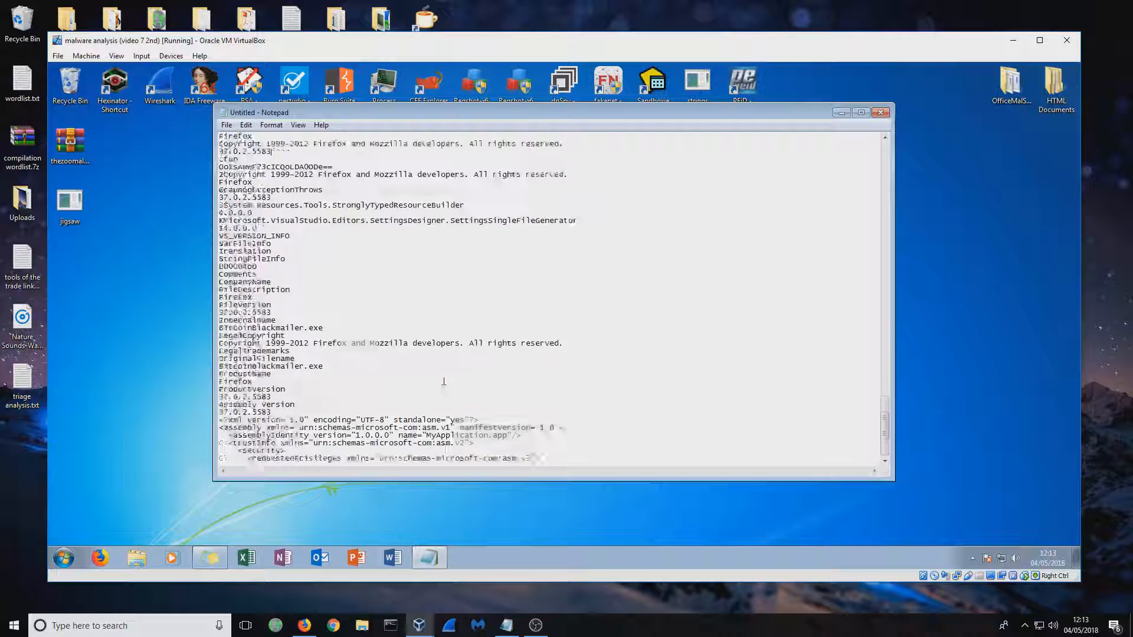
{"action": "left_click_drag", "start_coordinate": [885, 403], "coordinate": [885, 180]}
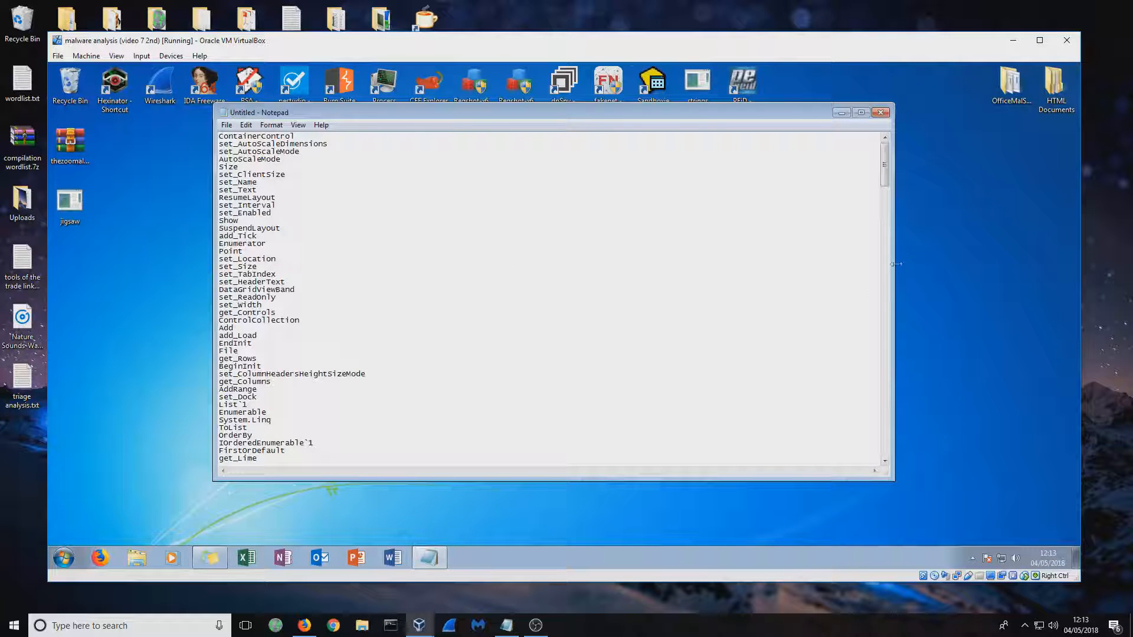
{"action": "left_click", "coordinate": [841, 113]}
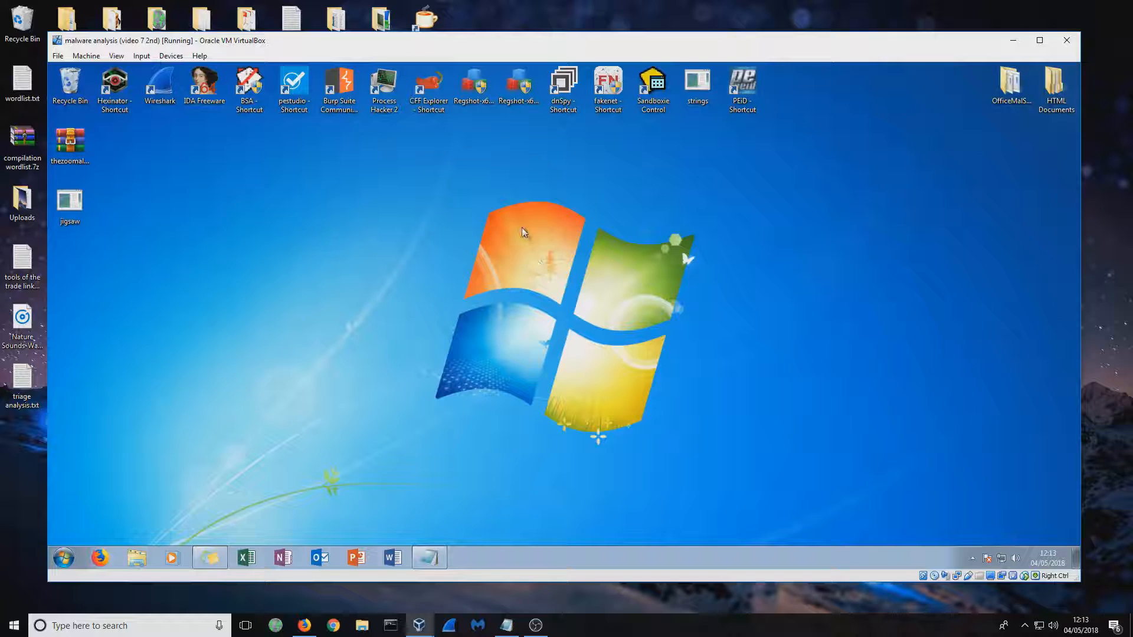
Check the jigsaw sample for a packer in PEiD, highlight the detection result, and close PEiD
{"action": "left_click_drag", "start_coordinate": [70, 204], "coordinate": [741, 93]}
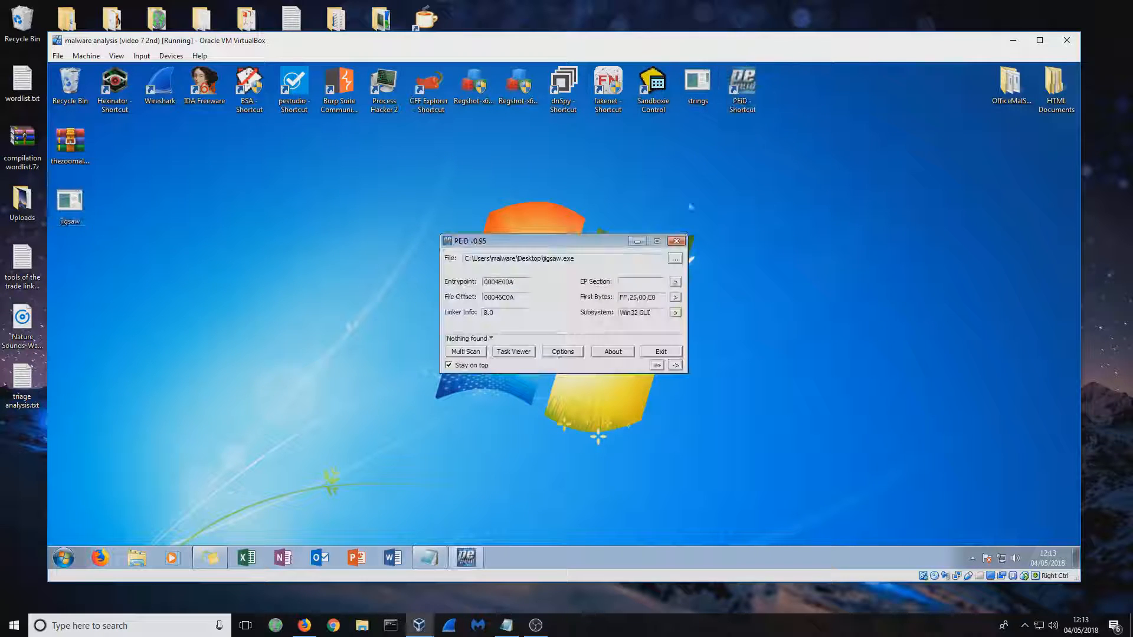
{"action": "left_click_drag", "start_coordinate": [488, 339], "coordinate": [459, 338]}
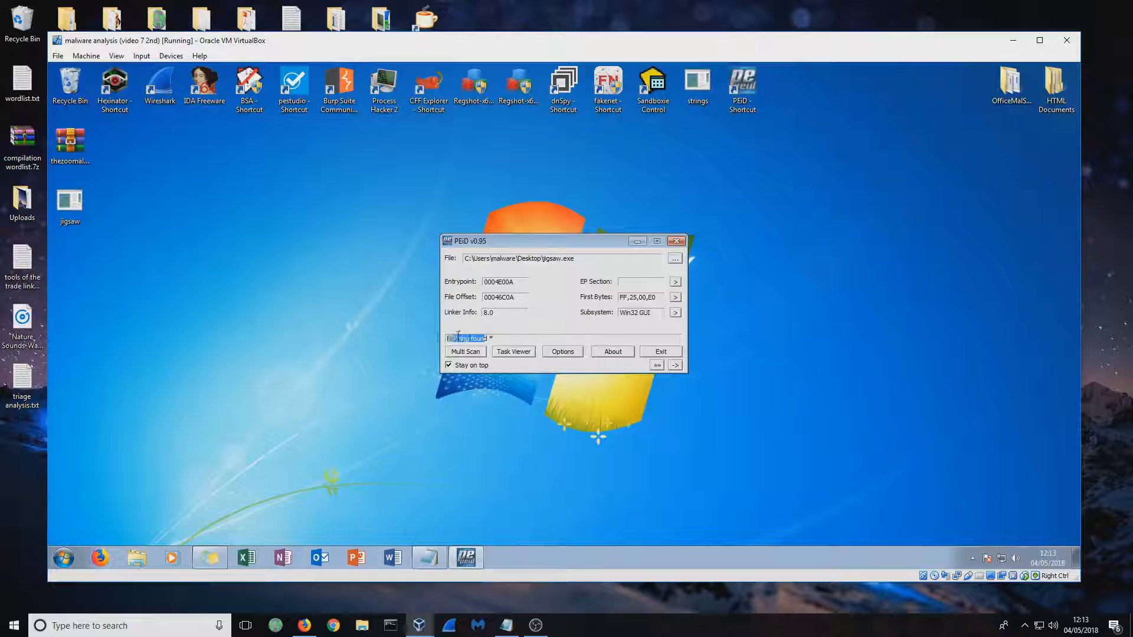
{"action": "left_click", "coordinate": [676, 241]}
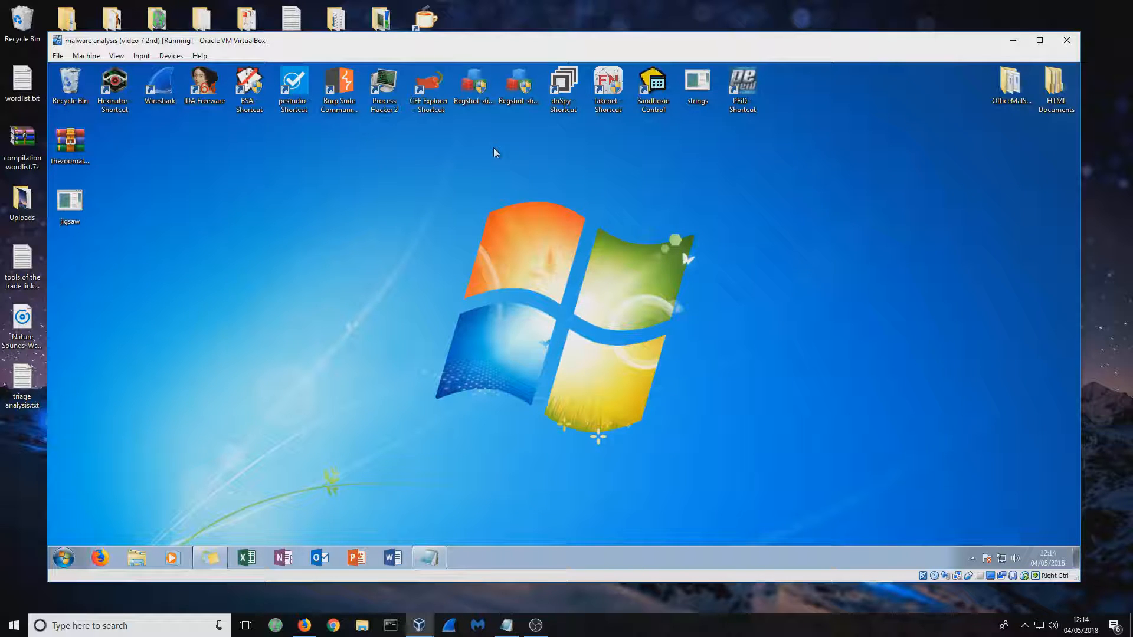
Load the jigsaw sample into pestudio and display its sections
{"action": "double_click", "coordinate": [434, 85]}
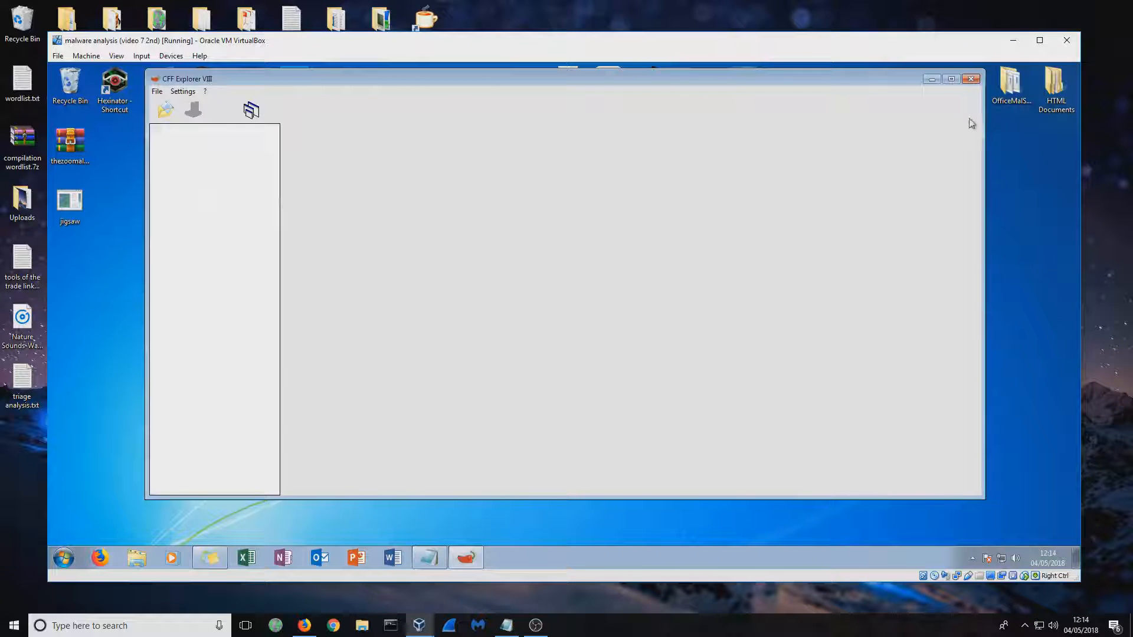
{"action": "left_click", "coordinate": [972, 79]}
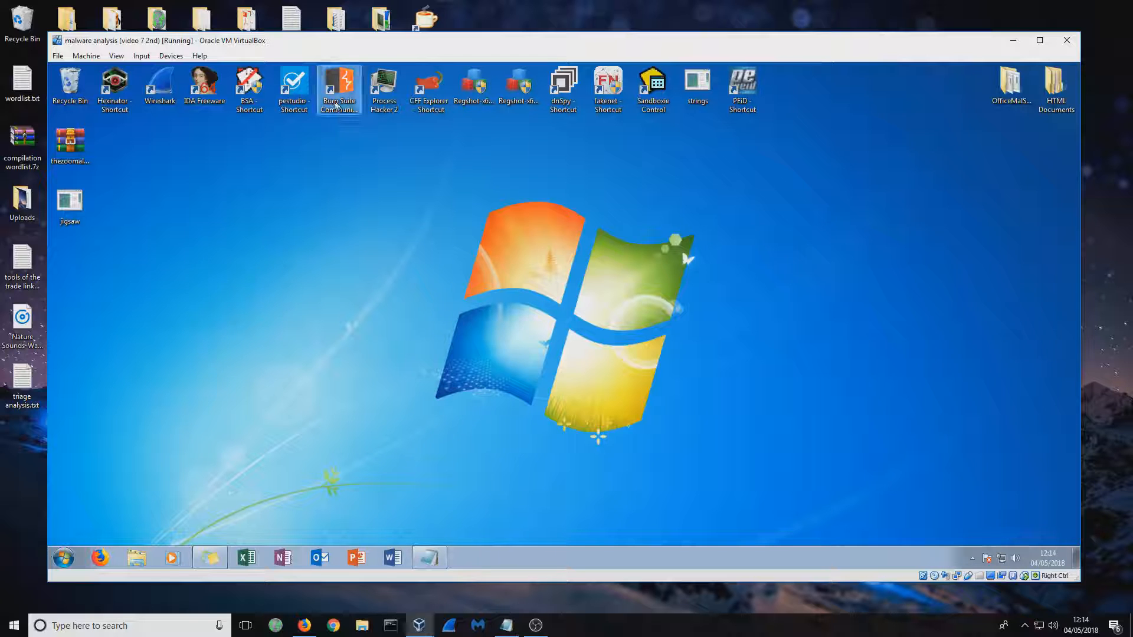
{"action": "left_click", "coordinate": [69, 202]}
{"action": "left_click_drag", "start_coordinate": [70, 202], "coordinate": [301, 82]}
{"action": "left_click_drag", "start_coordinate": [304, 118], "coordinate": [296, 91]}
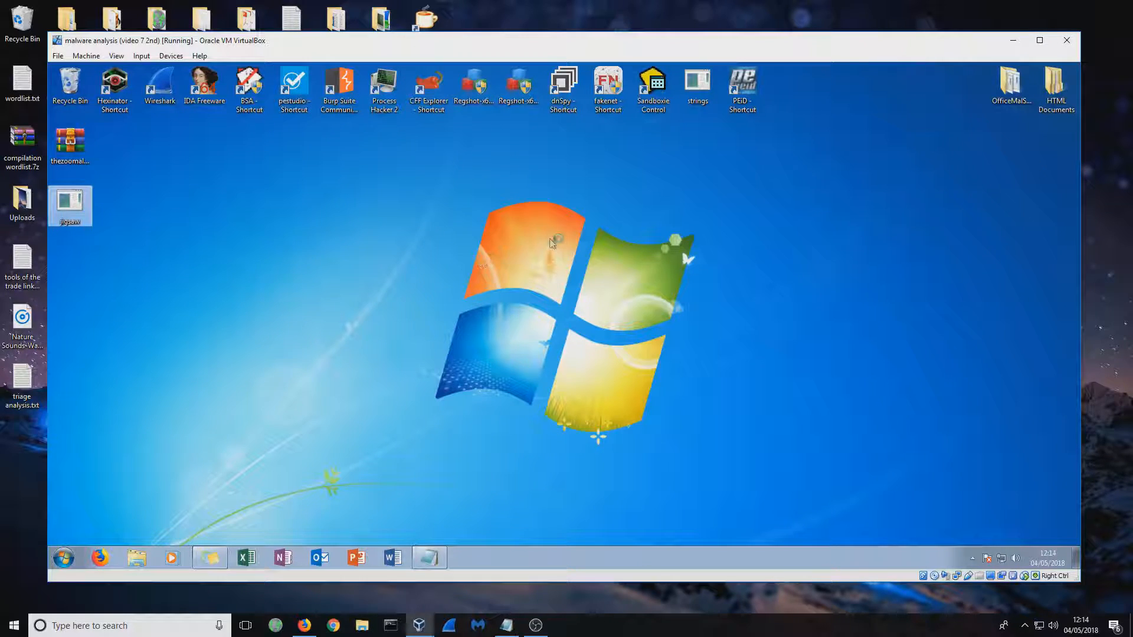
{"action": "left_click", "coordinate": [181, 245]}
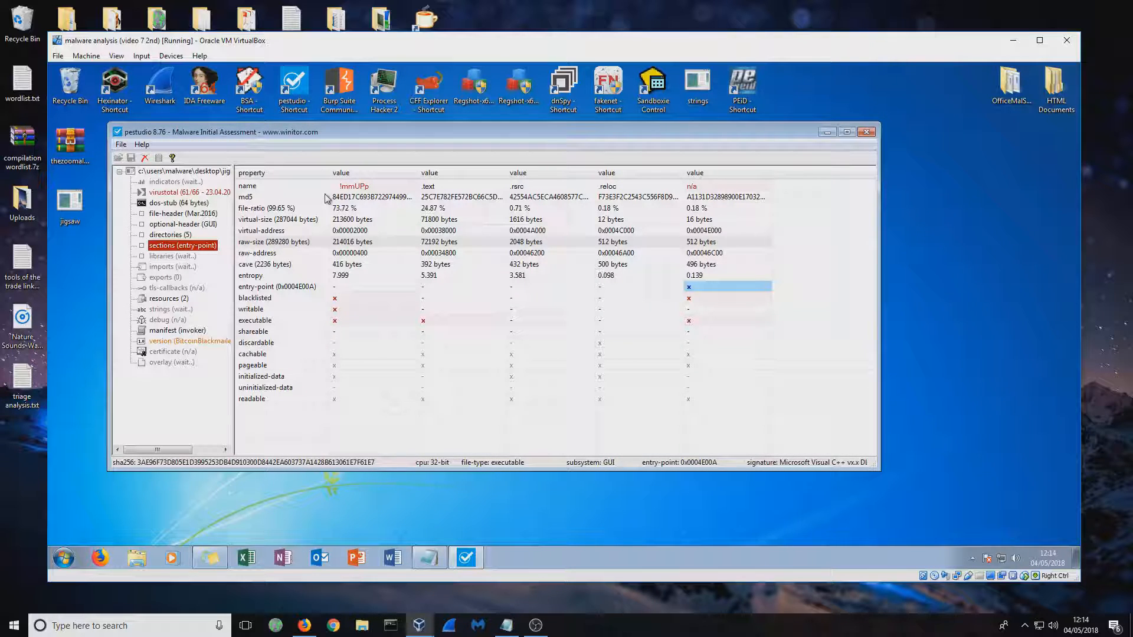
Examine the raw sizes in the section table against the virtual sizes, and close pestudio
{"action": "left_click", "coordinate": [381, 242]}
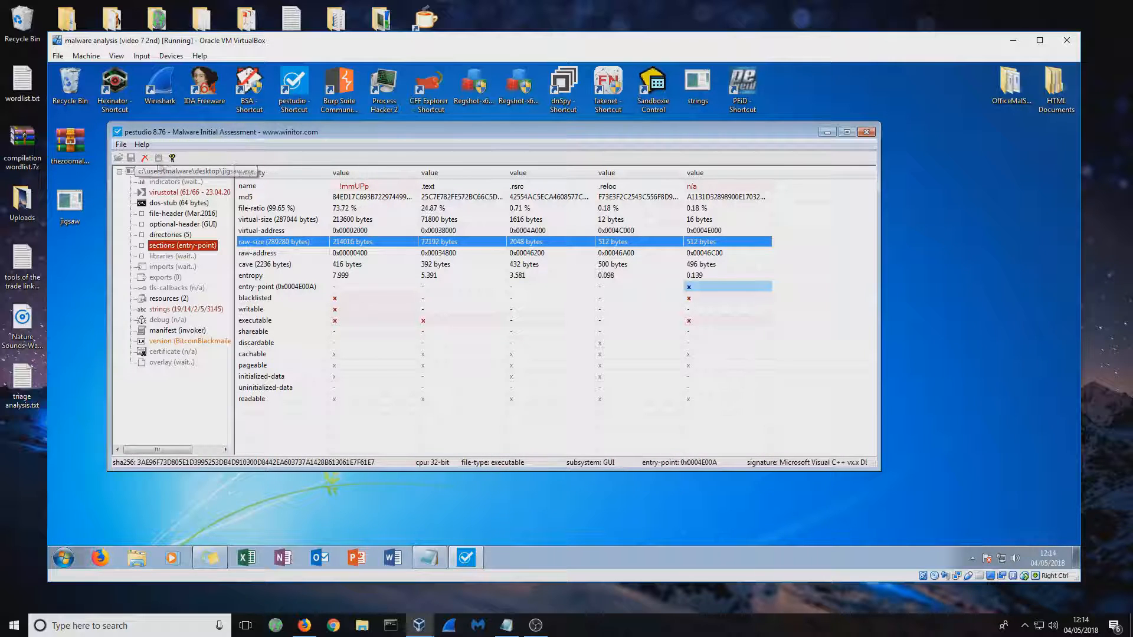
{"action": "left_click", "coordinate": [121, 145]}
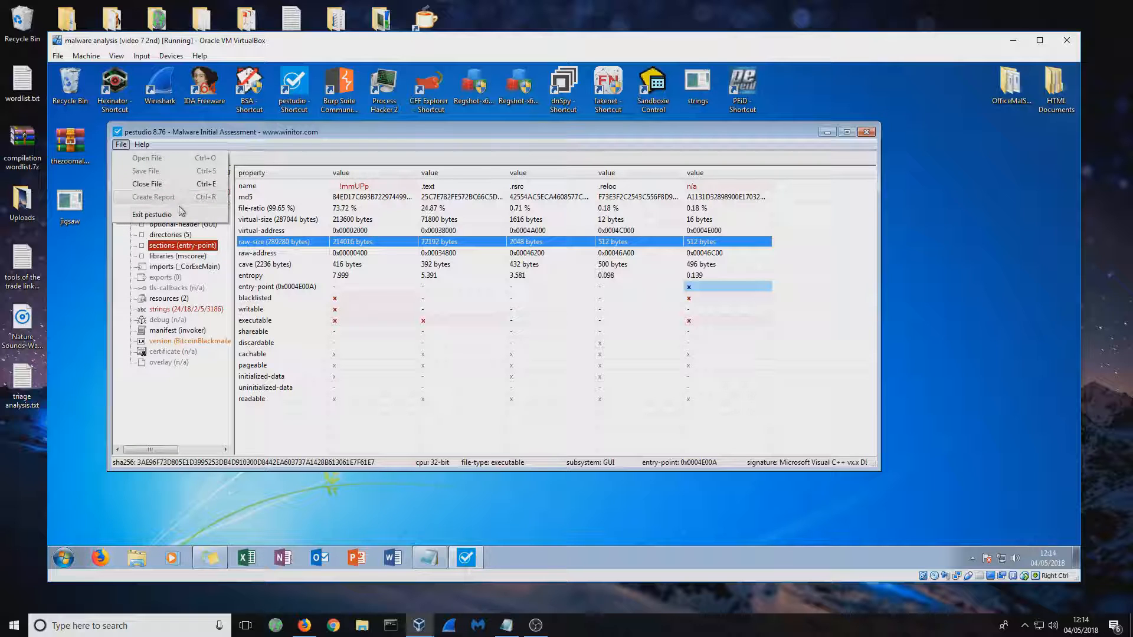
{"action": "left_click", "coordinate": [484, 135]}
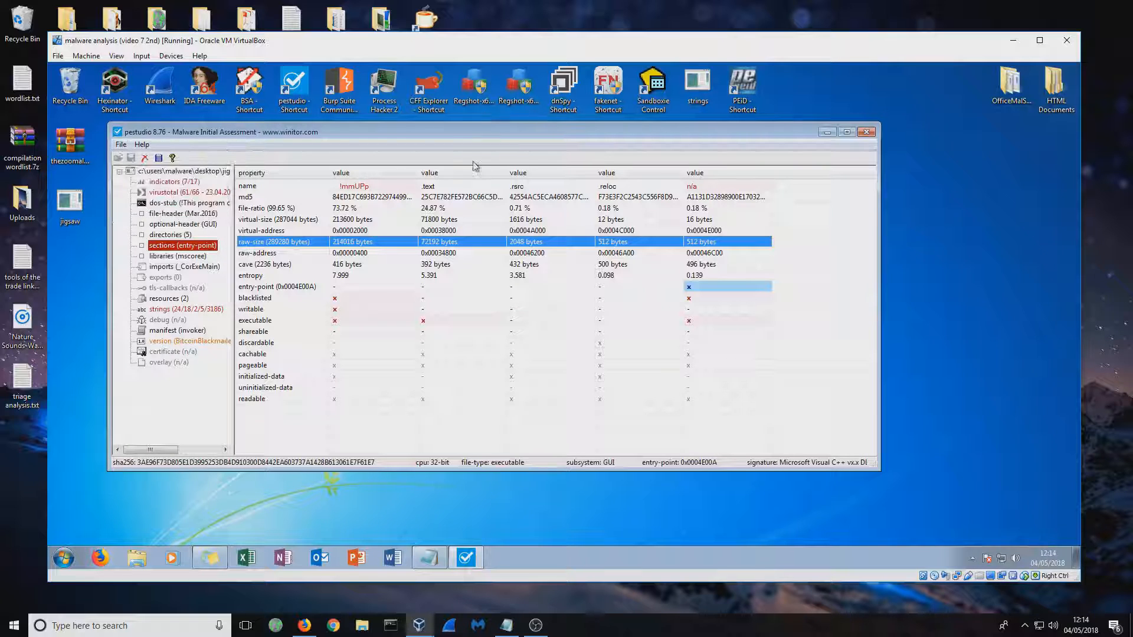
{"action": "left_click", "coordinate": [773, 368]}
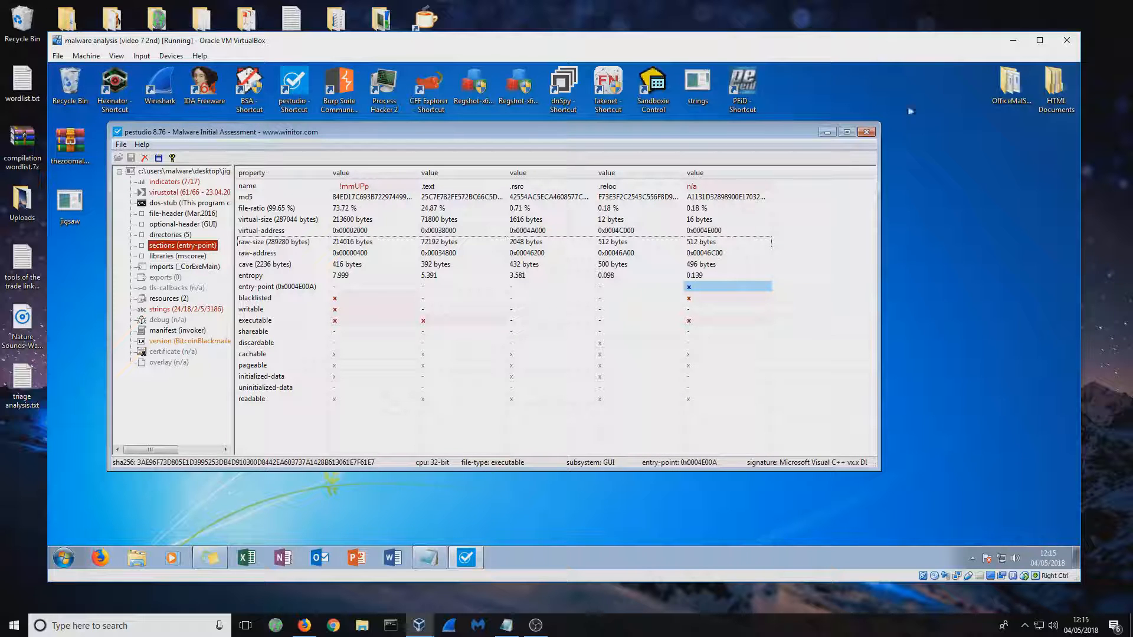
{"action": "left_click", "coordinate": [866, 131]}
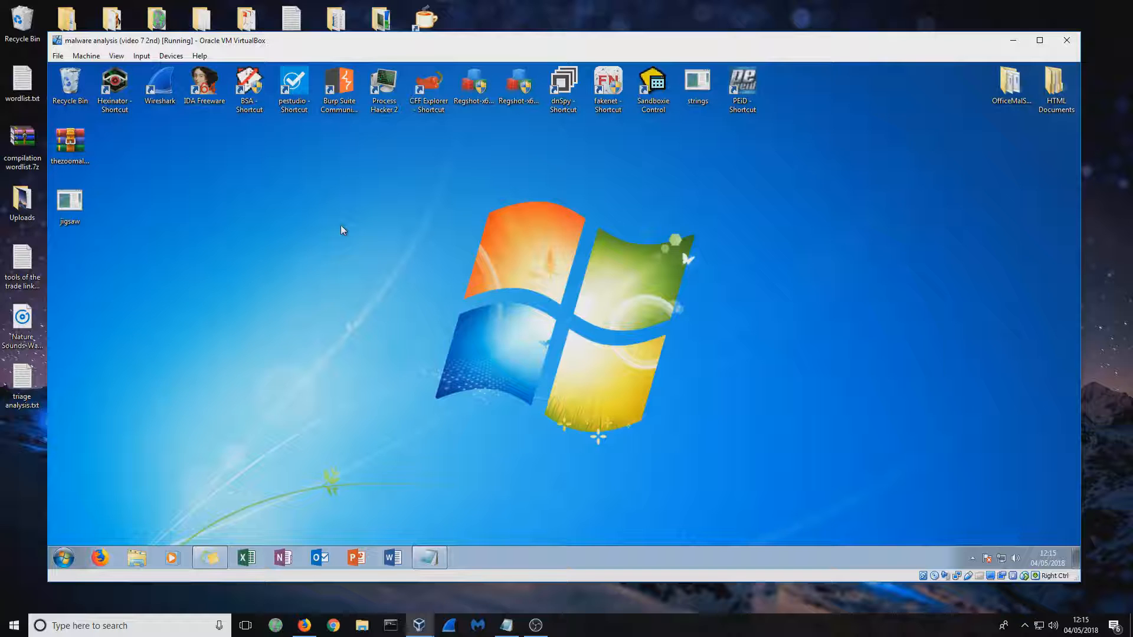
Load jigsaw into CFF Explorer and expand its dependency tree through mscoree.dll and KERNEL32.dll
{"action": "left_click_drag", "start_coordinate": [69, 229], "coordinate": [429, 108]}
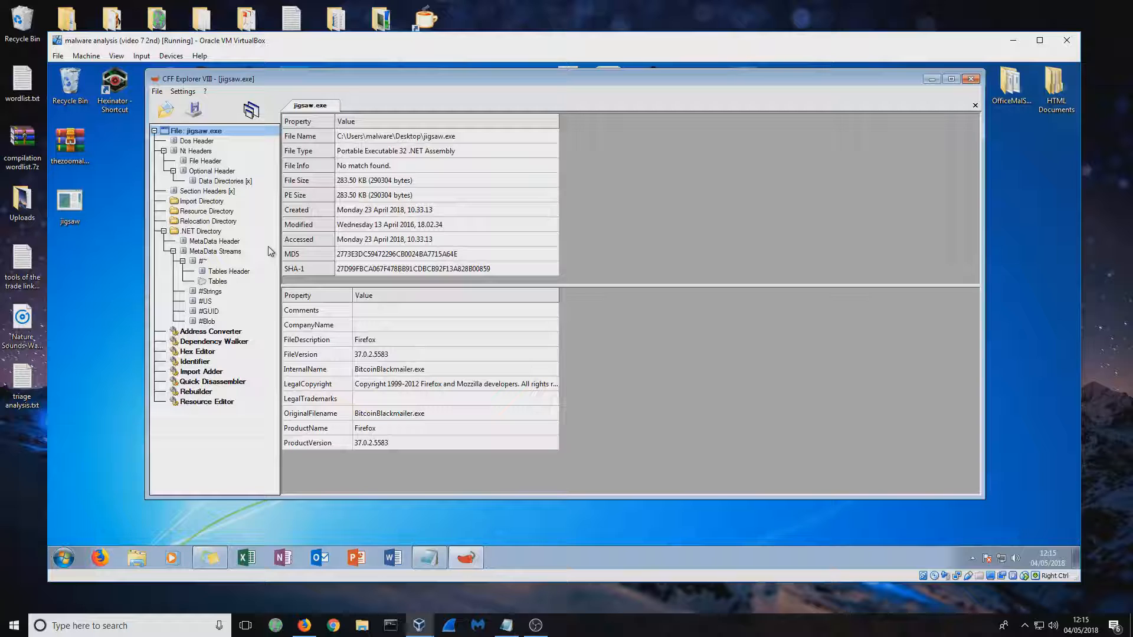
{"action": "left_click", "coordinate": [228, 342]}
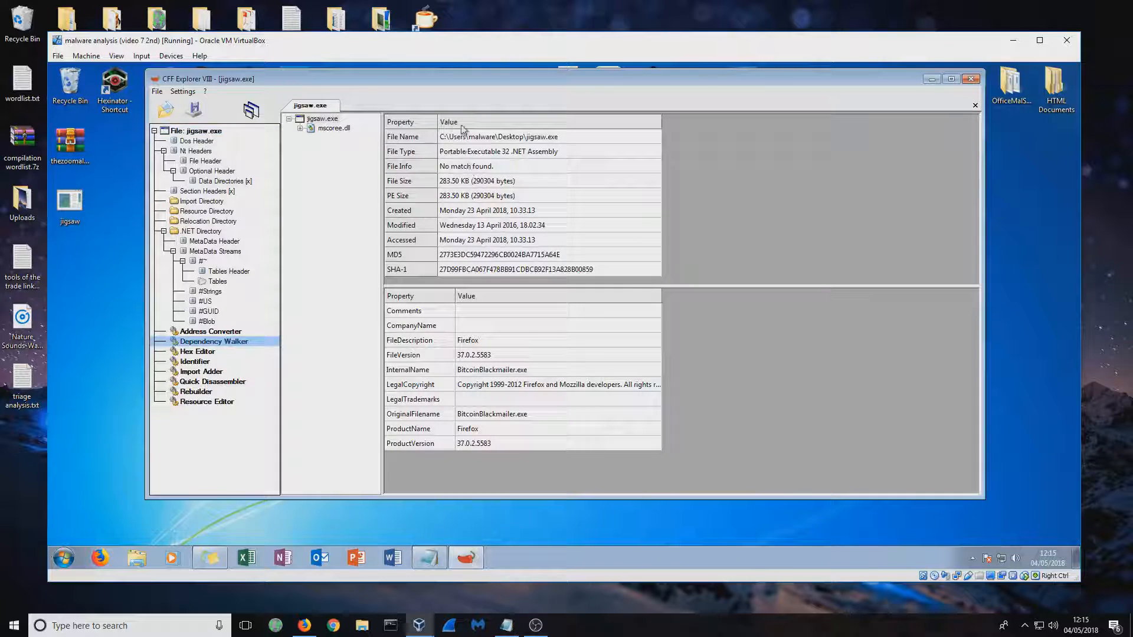
{"action": "left_click", "coordinate": [332, 131]}
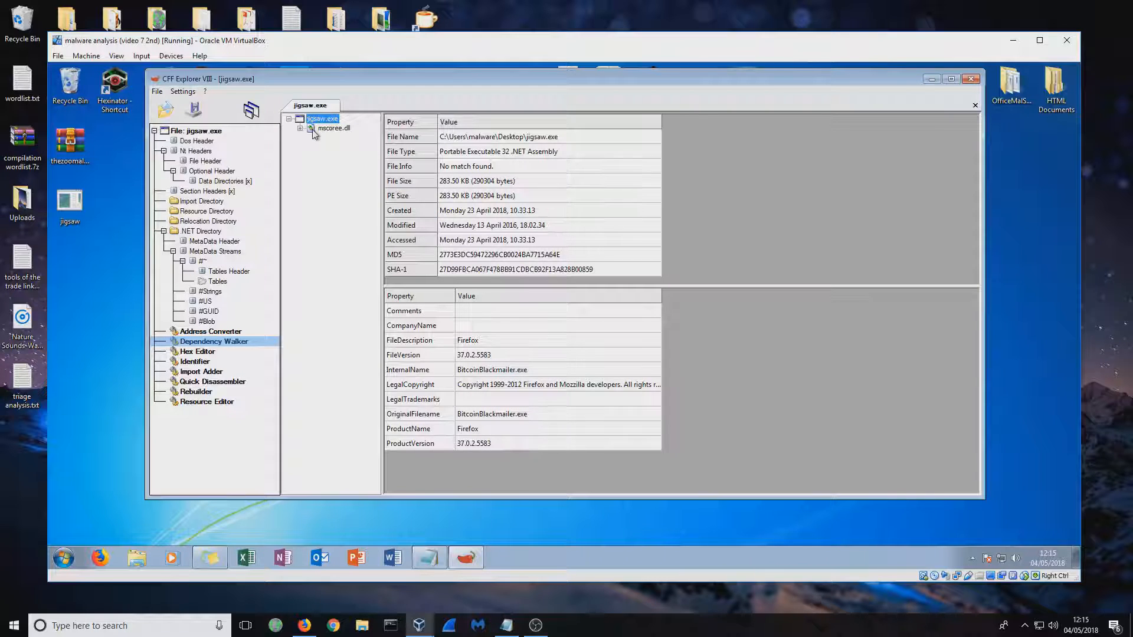
{"action": "left_click", "coordinate": [300, 128]}
{"action": "left_click", "coordinate": [323, 138]}
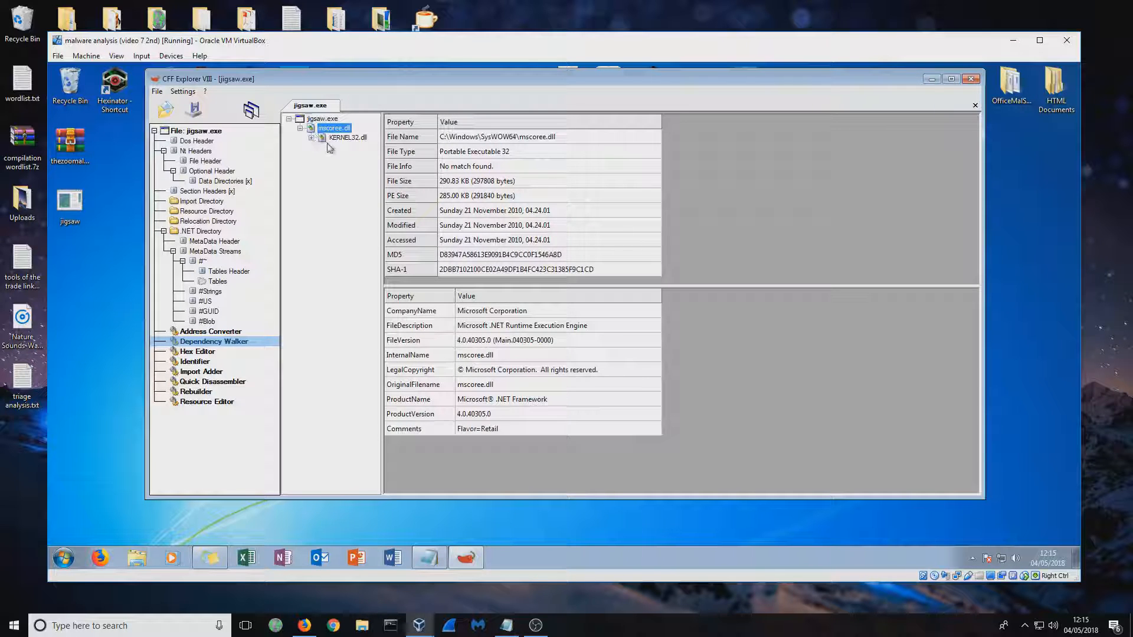
{"action": "left_click", "coordinate": [311, 139]}
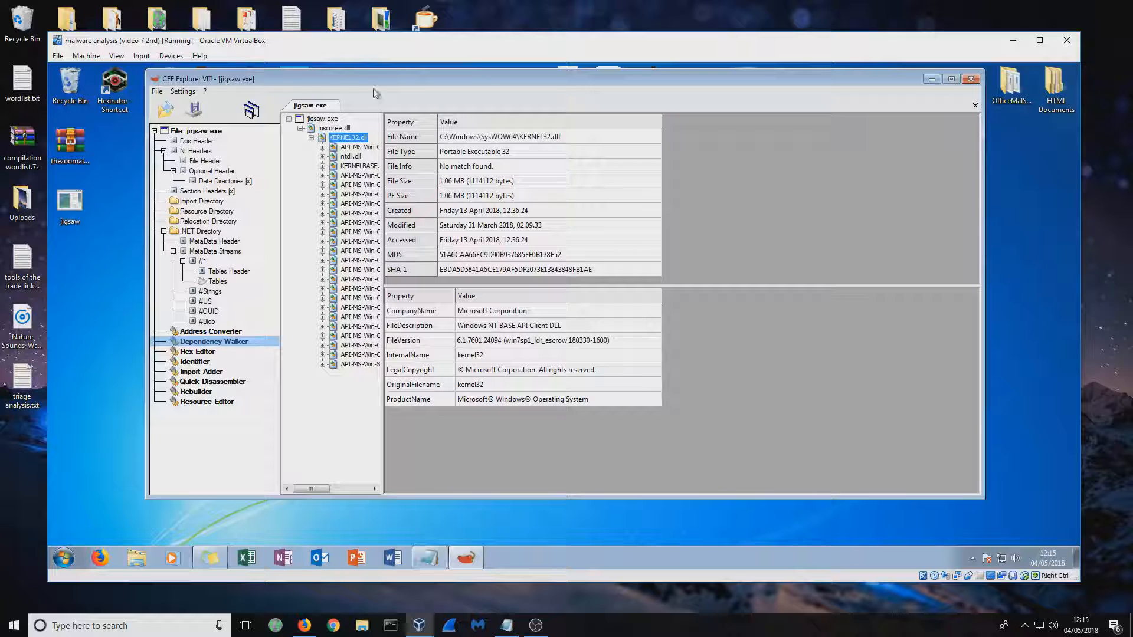
Examine the libraries listed under KERNEL32.dll and review the file properties of jigsaw.exe and KERNEL32.dll
{"action": "mouse_move", "coordinate": [310, 489]}
{"action": "left_mouse_down"}
{"action": "mouse_move", "coordinate": [349, 489]}
{"action": "mouse_move", "coordinate": [295, 491]}
{"action": "left_mouse_up"}
{"action": "left_click_drag", "start_coordinate": [308, 490], "coordinate": [310, 493]}
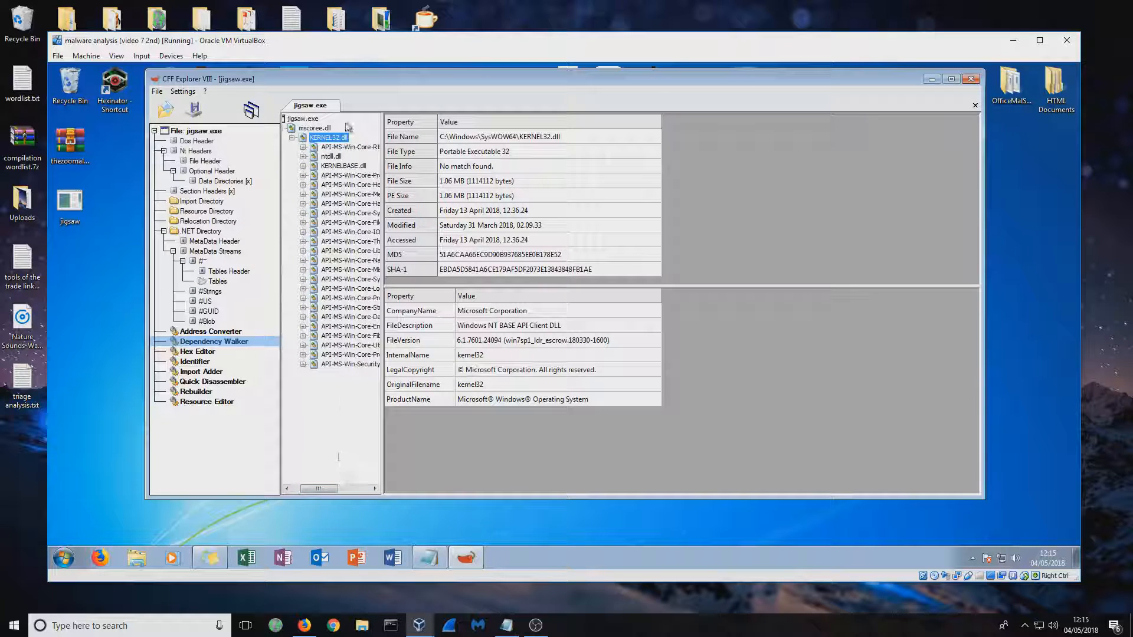
{"action": "left_click", "coordinate": [304, 119]}
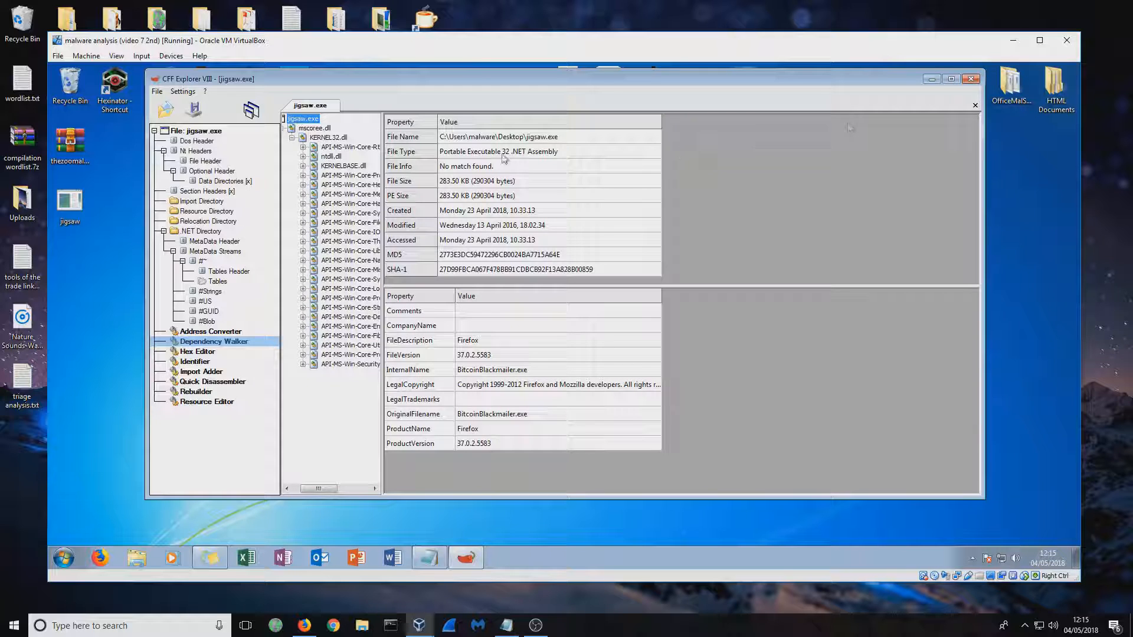
{"action": "left_click", "coordinate": [339, 137]}
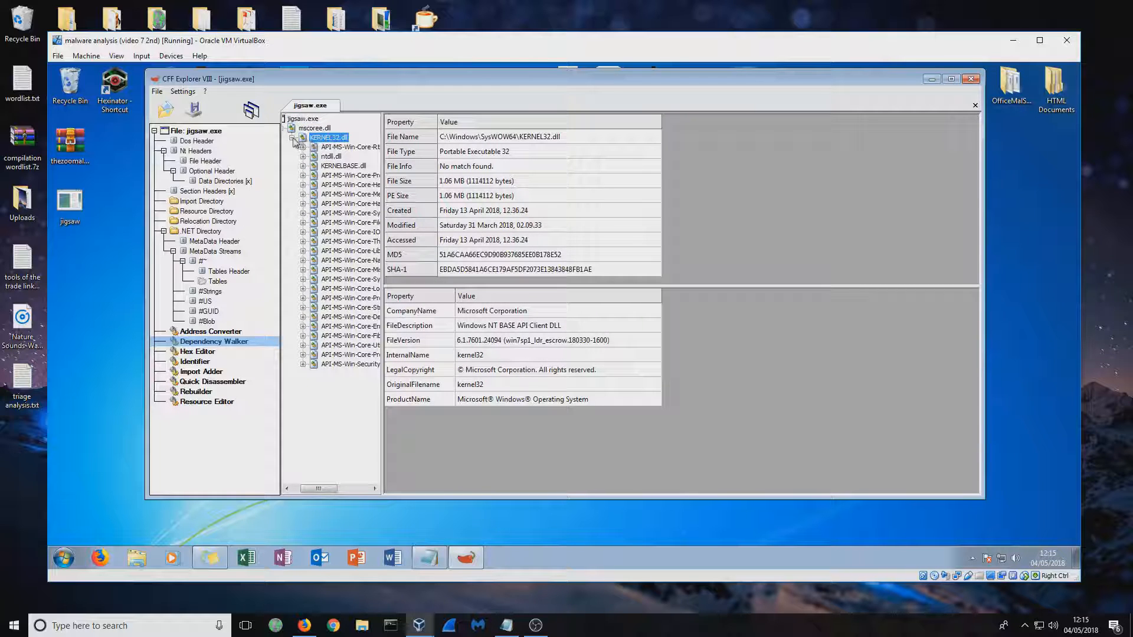
{"action": "left_click_drag", "start_coordinate": [330, 488], "coordinate": [318, 488]}
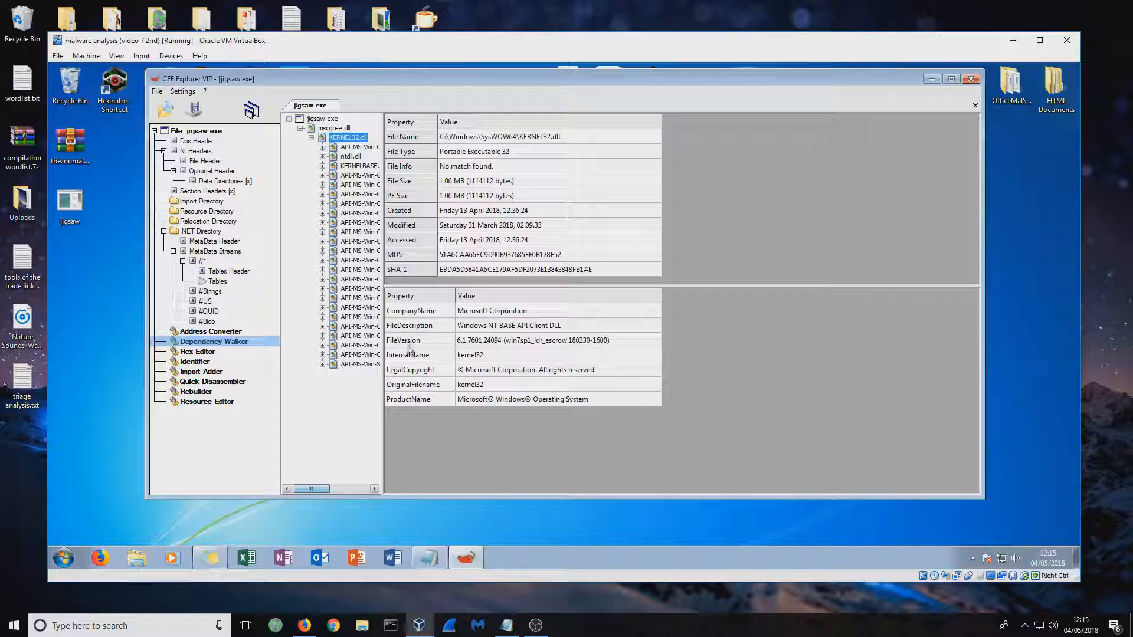
Widen the dependency tree to read the full library names under KERNEL32.dll, and close CFF Explorer
{"action": "left_click_drag", "start_coordinate": [379, 358], "coordinate": [532, 397]}
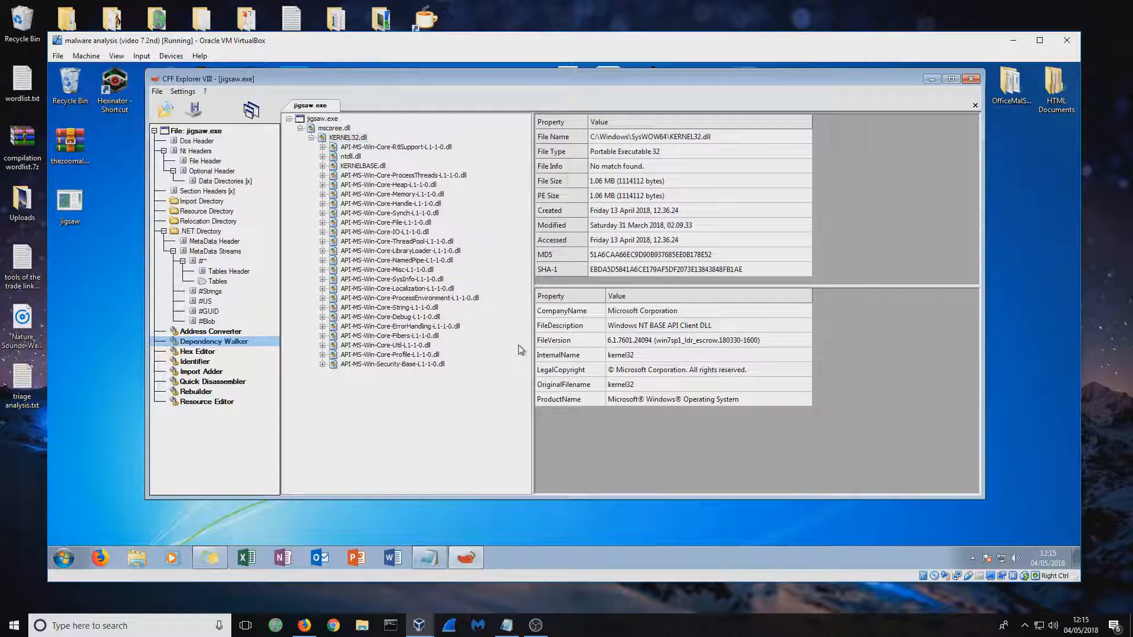
{"action": "left_click", "coordinate": [971, 79]}
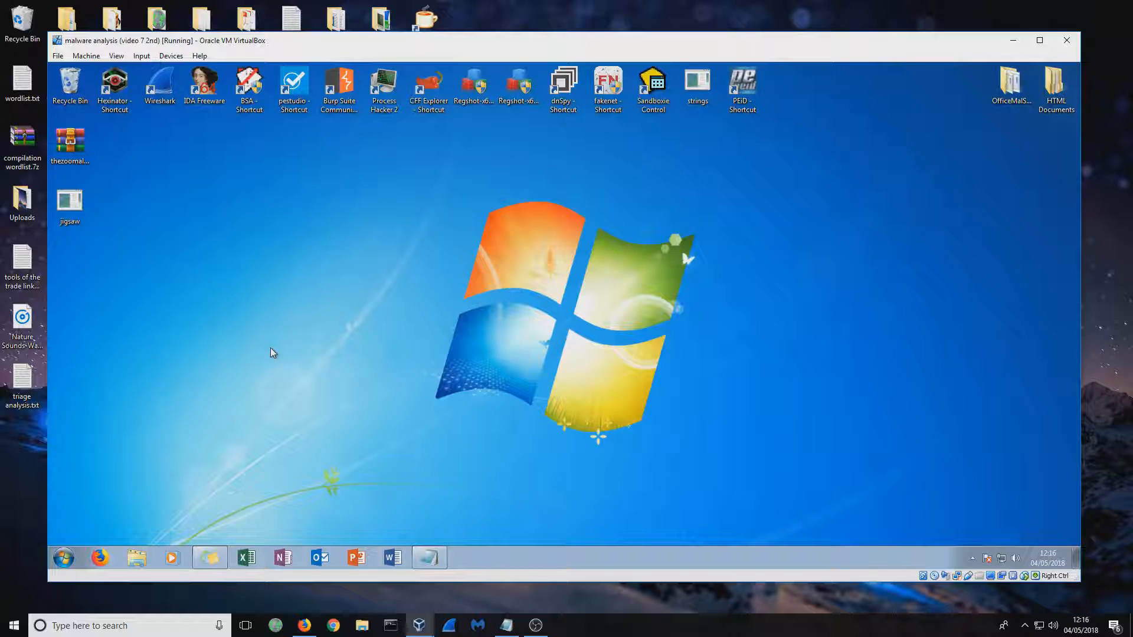
{"action": "left_click", "coordinate": [69, 203]}
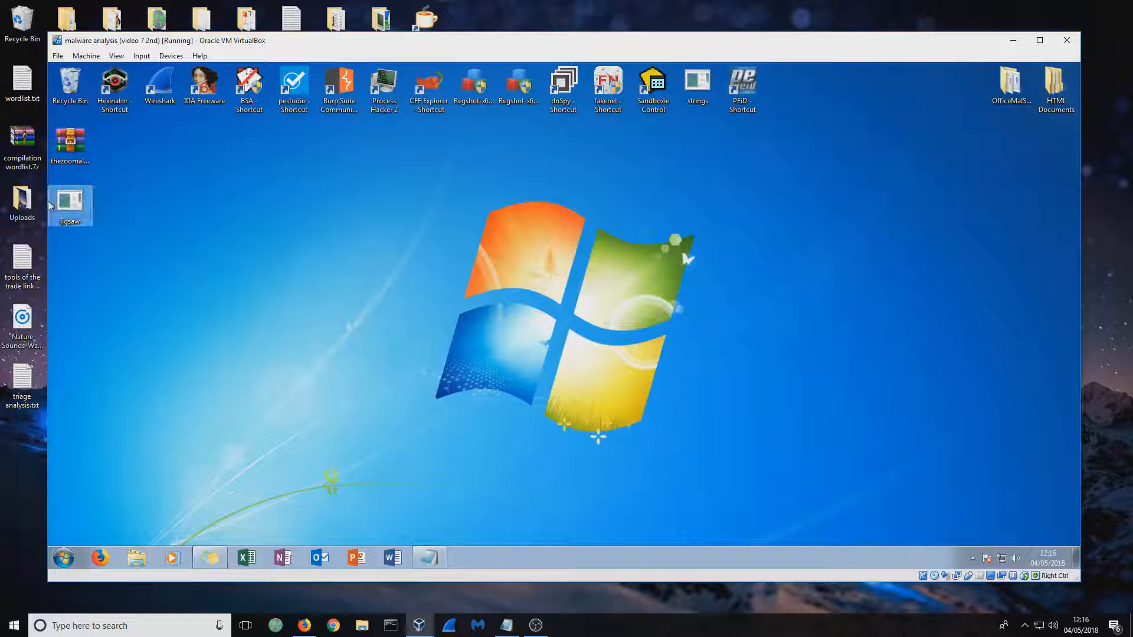
{"action": "left_click_drag", "start_coordinate": [383, 401], "coordinate": [74, 197]}
{"action": "left_click", "coordinate": [387, 320]}
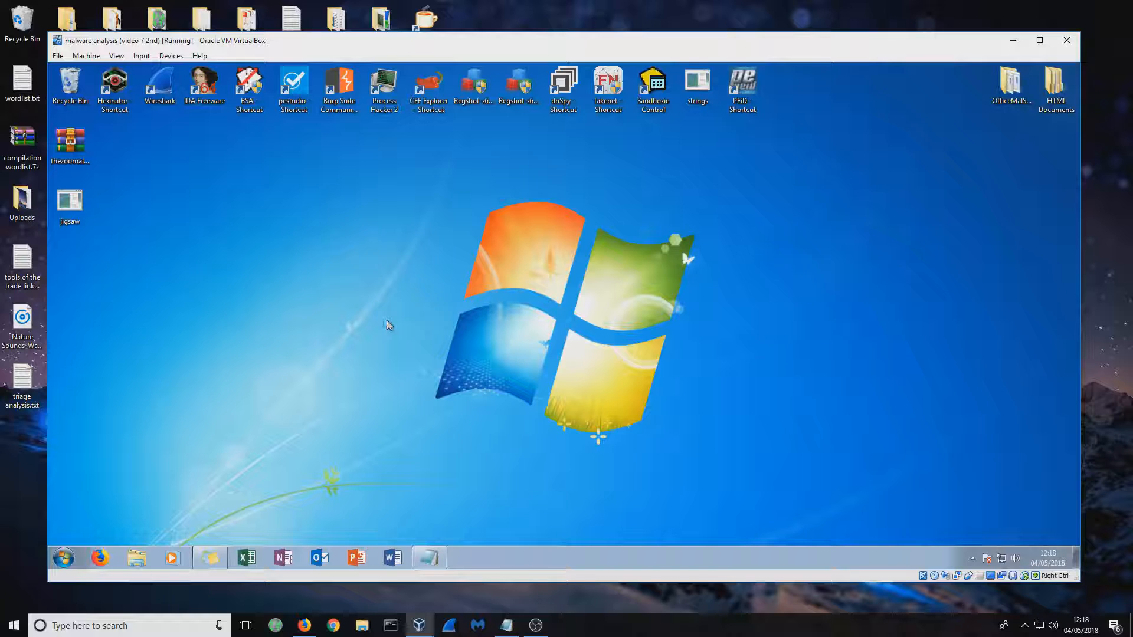
Save the extracted strings in the untitled Notepad document to the Desktop as "jigsaw strings", and close Notepad
{"action": "left_click", "coordinate": [429, 558]}
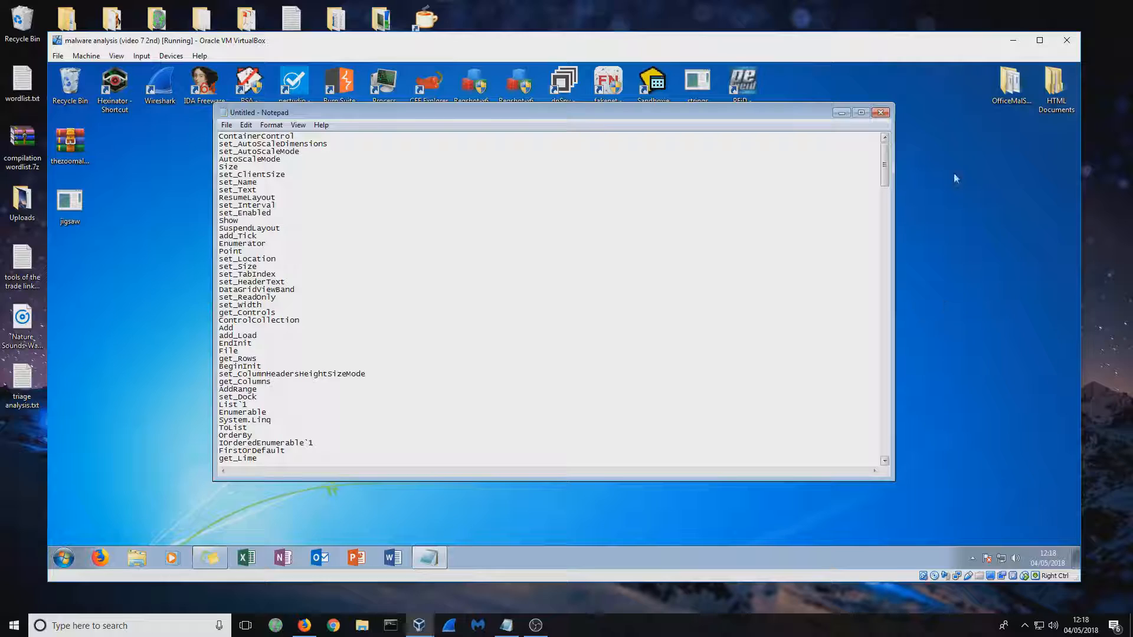
{"action": "mouse_move", "coordinate": [885, 165]}
{"action": "left_mouse_down"}
{"action": "mouse_move", "coordinate": [890, 344]}
{"action": "mouse_move", "coordinate": [898, 148]}
{"action": "left_mouse_up"}
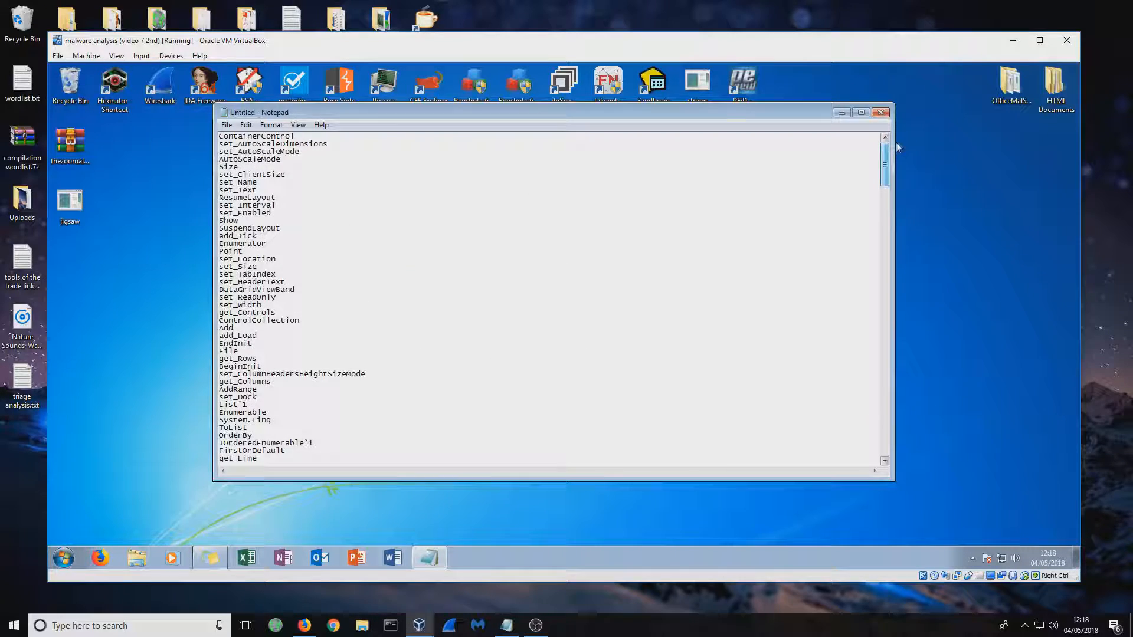
{"action": "left_click_drag", "start_coordinate": [468, 111], "coordinate": [551, 139]}
{"action": "left_click", "coordinate": [311, 153]}
{"action": "left_click", "coordinate": [334, 205]}
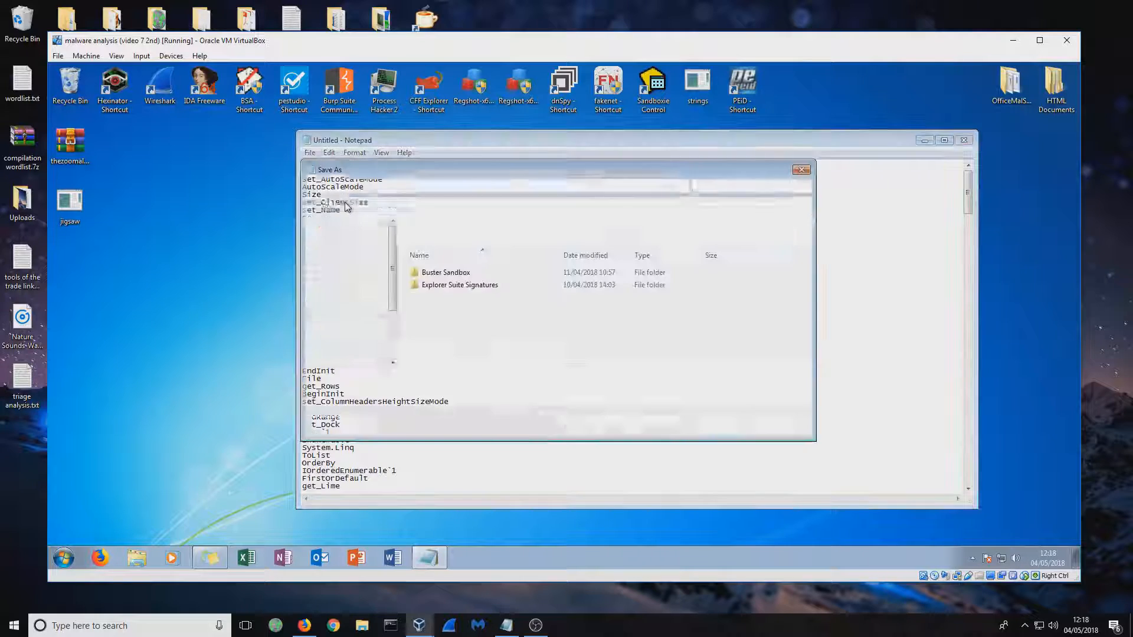
{"action": "type", "text": "j"}
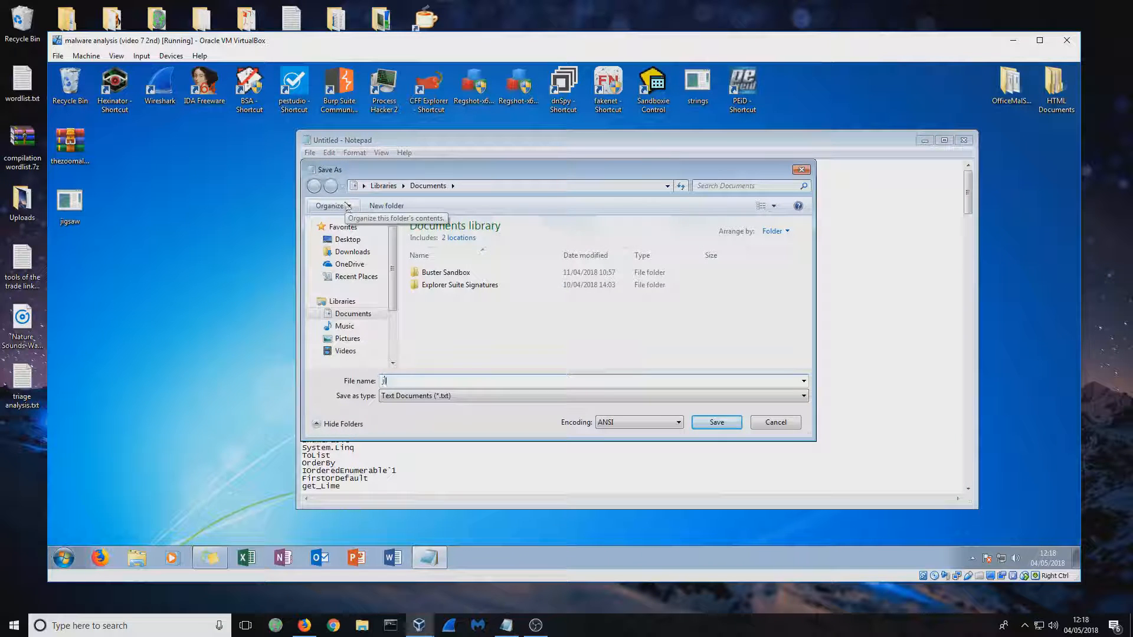
{"action": "type", "text": "igsaw strings"}
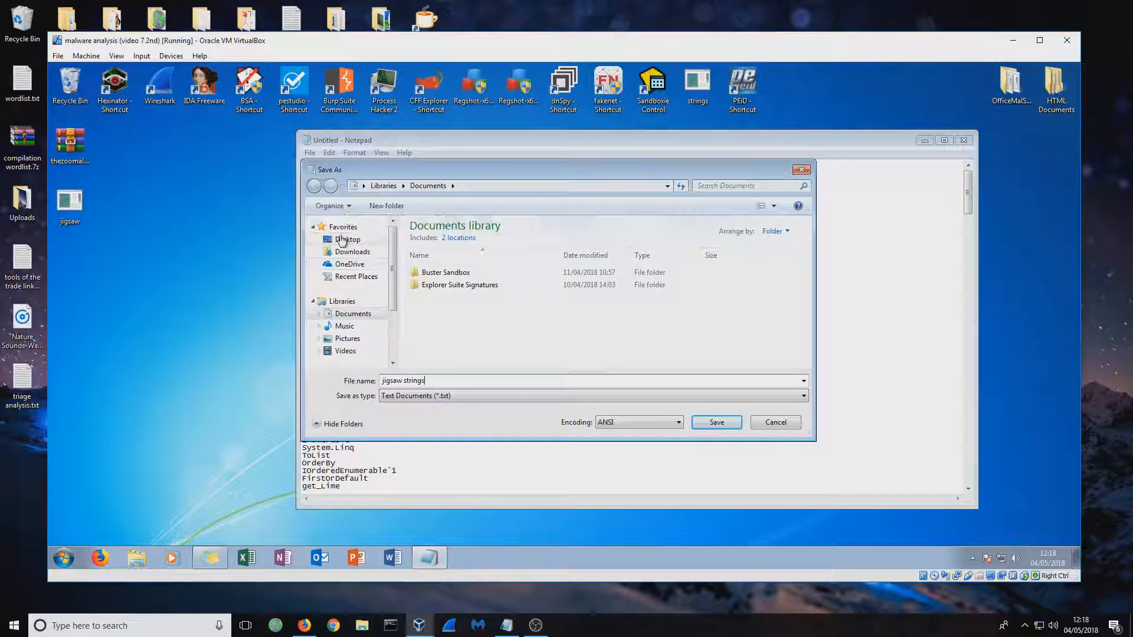
{"action": "left_click", "coordinate": [342, 239]}
{"action": "left_click", "coordinate": [716, 422]}
{"action": "left_click_drag", "start_coordinate": [502, 131], "coordinate": [427, 141]}
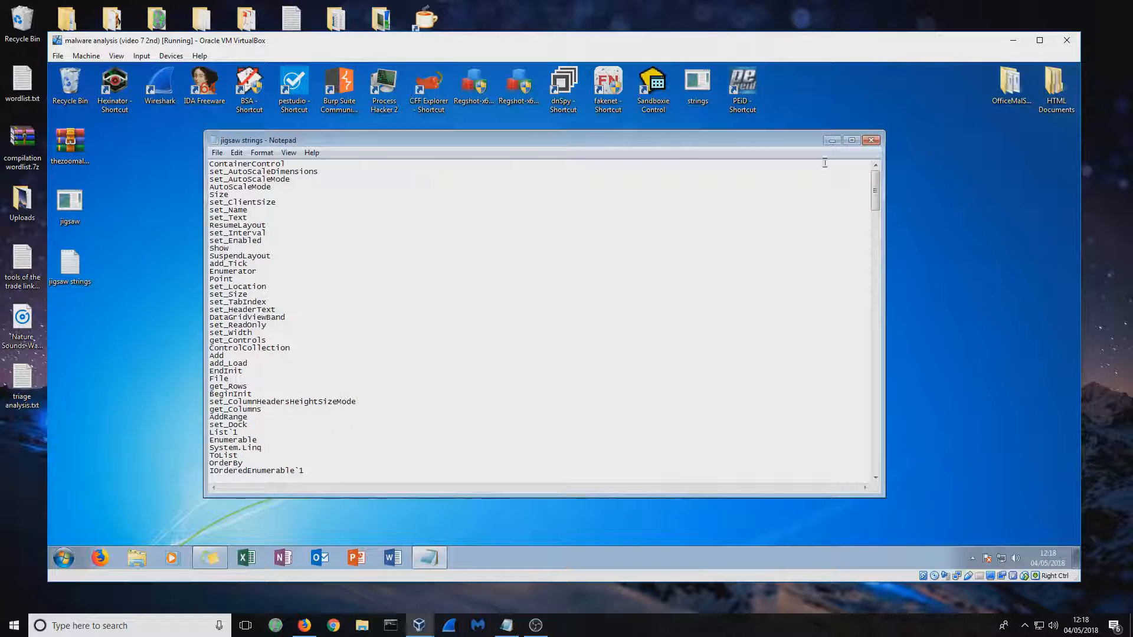
{"action": "left_click", "coordinate": [870, 141]}
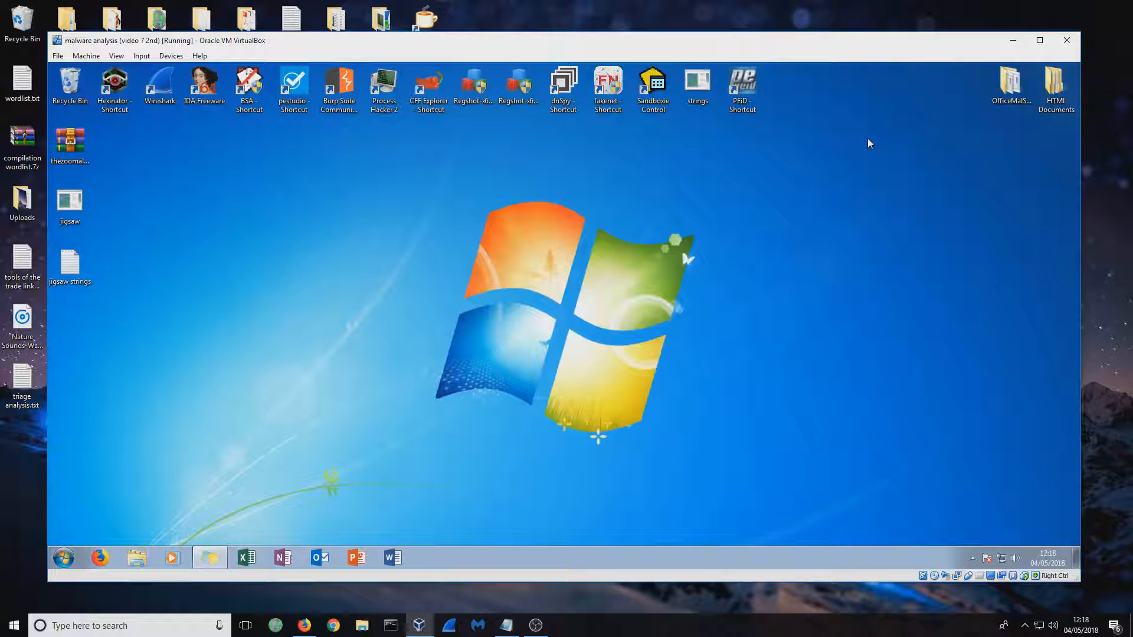